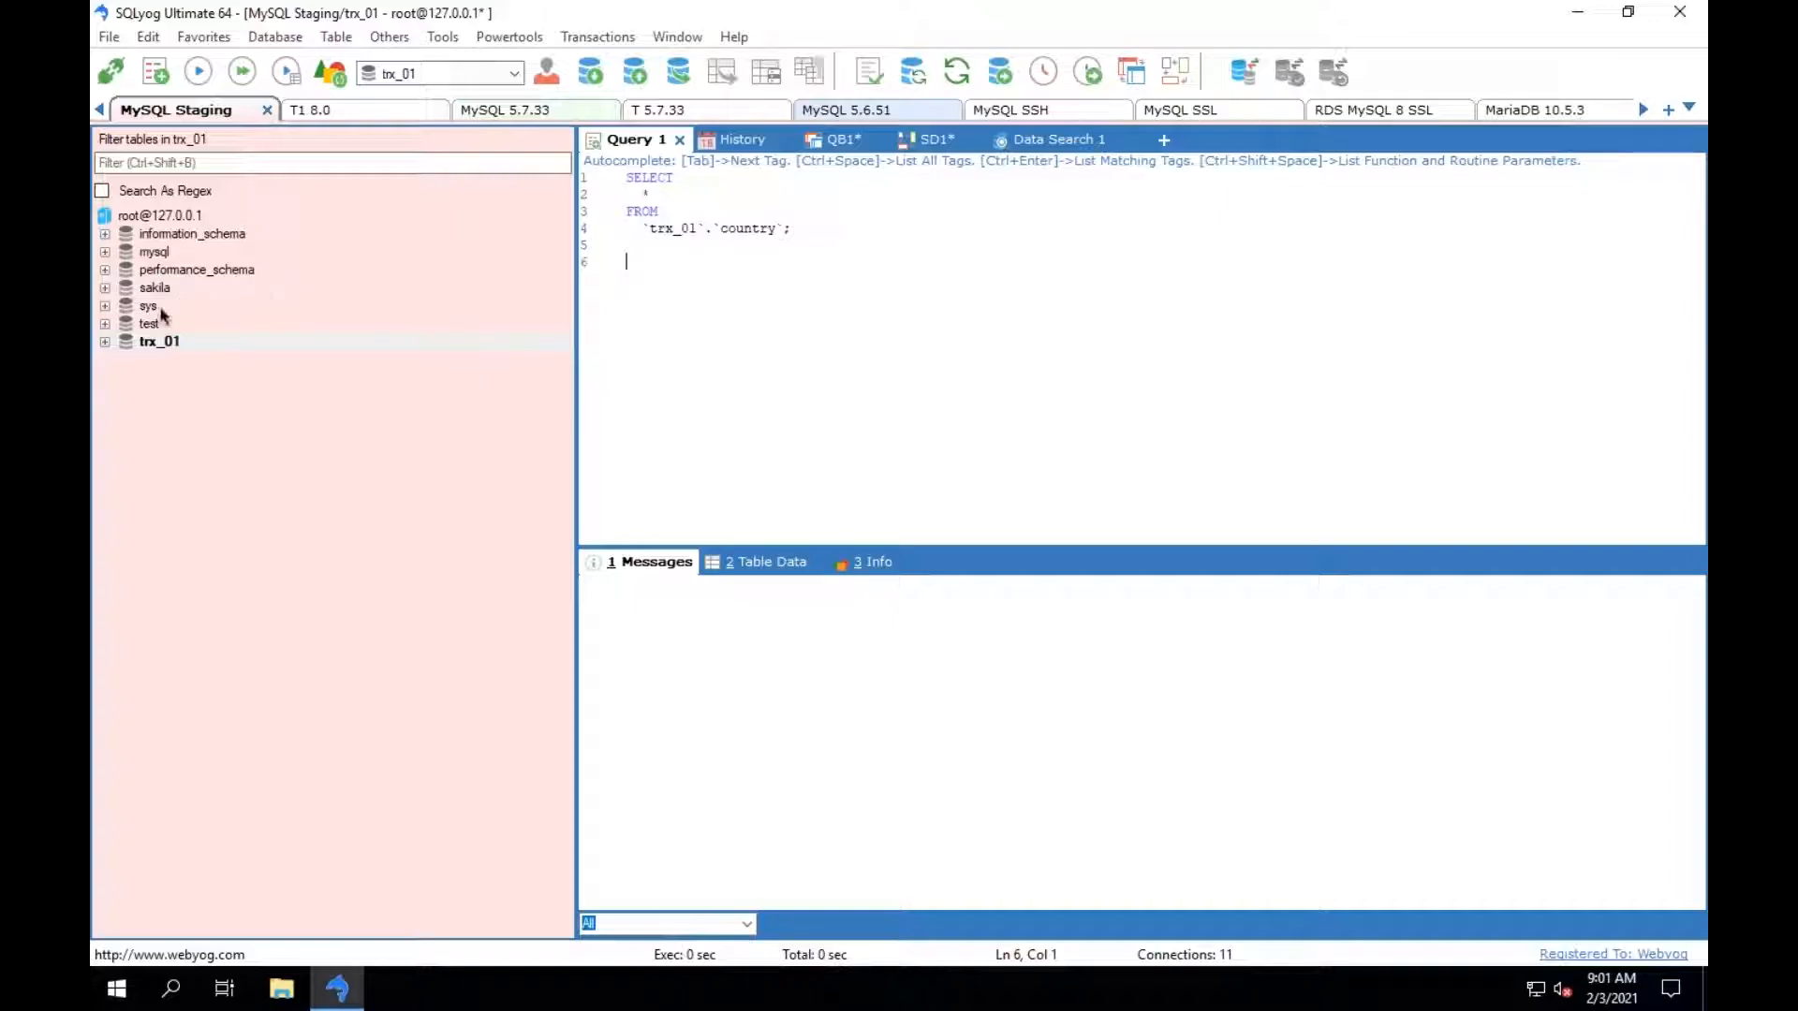
Expand the trx_01 database to view its tables, views and other objects, and collapse it again.
left_click(105, 342)
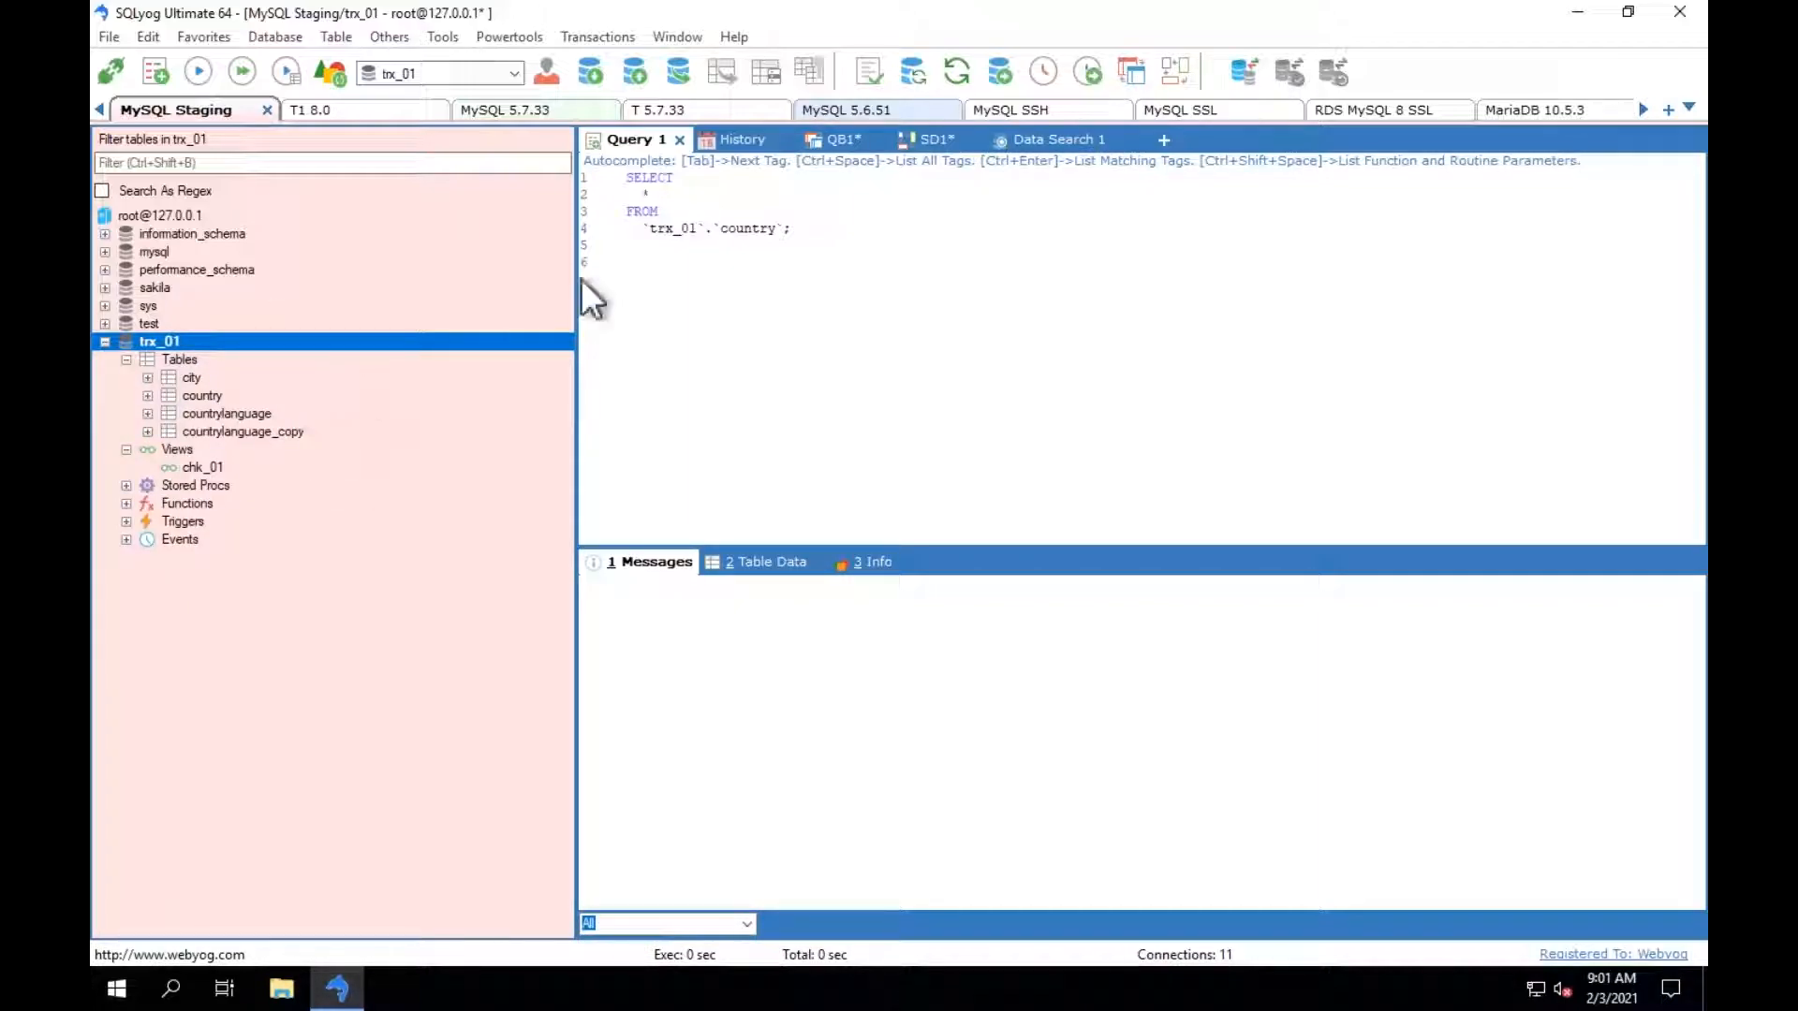
left_click(105, 342)
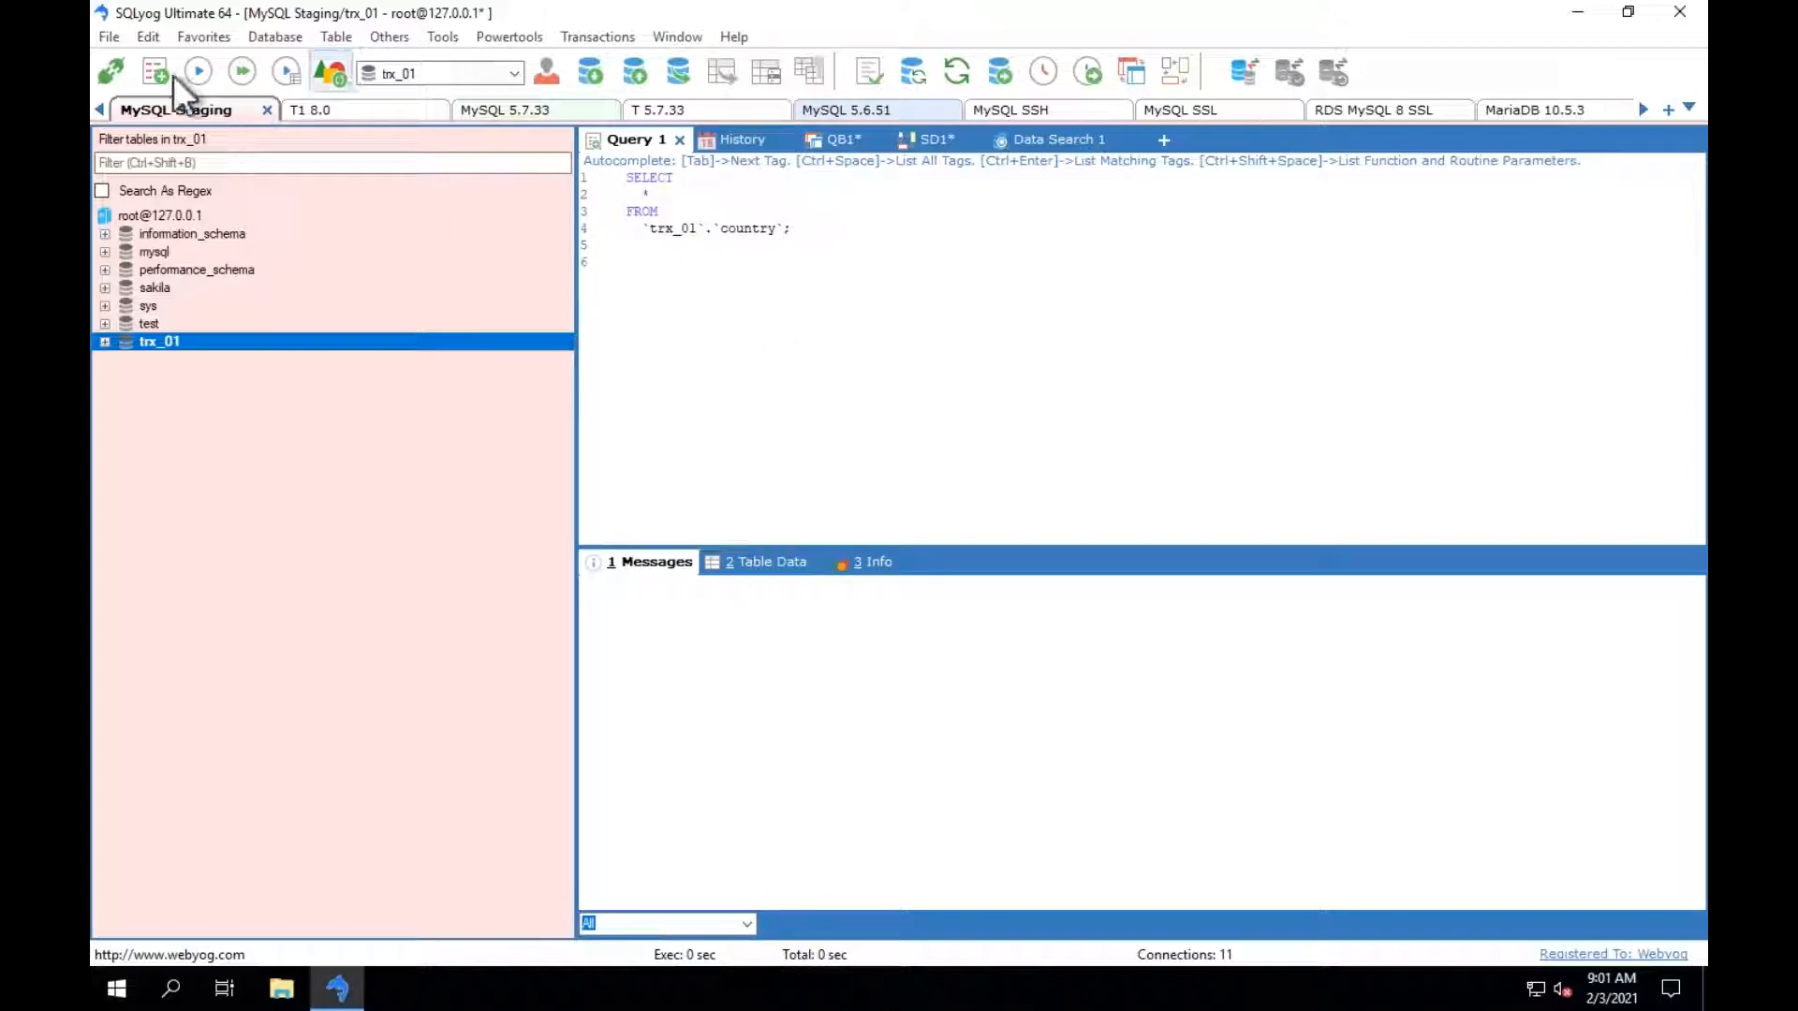
Review the main and HTTP tunneling settings of the saved MySQL Staging connection.
left_click(115, 65)
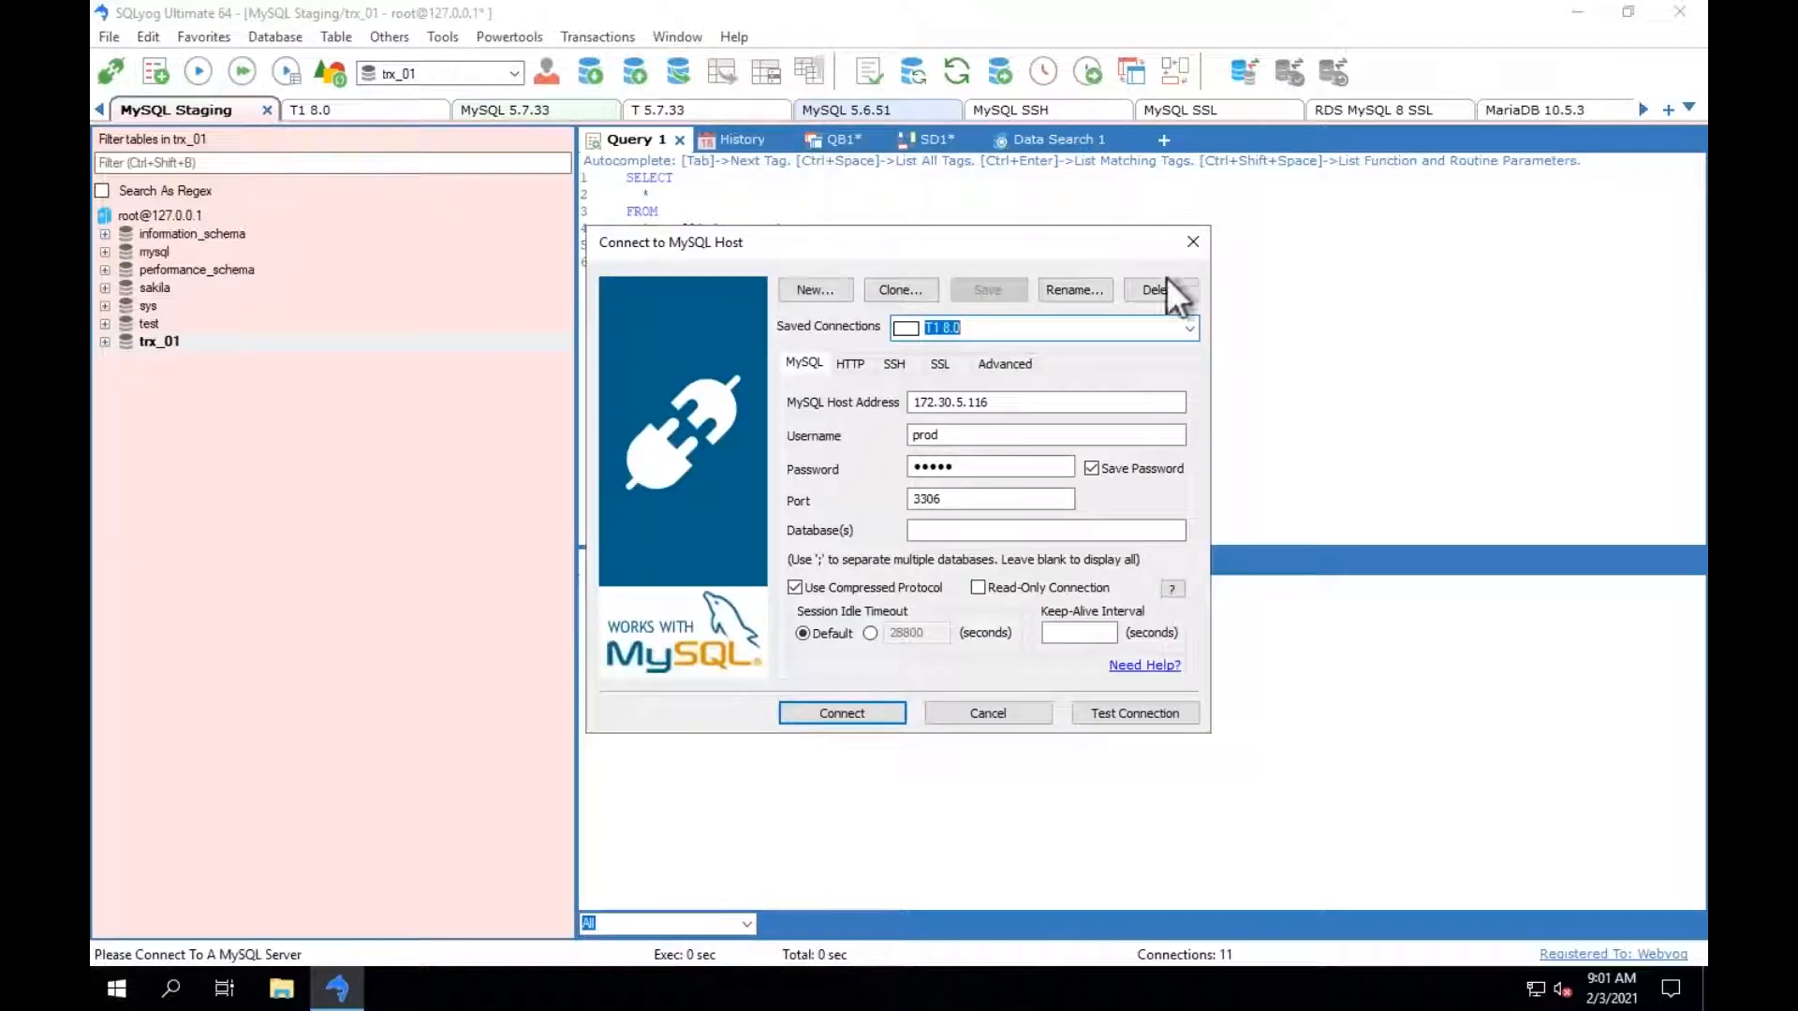
left_click(1189, 329)
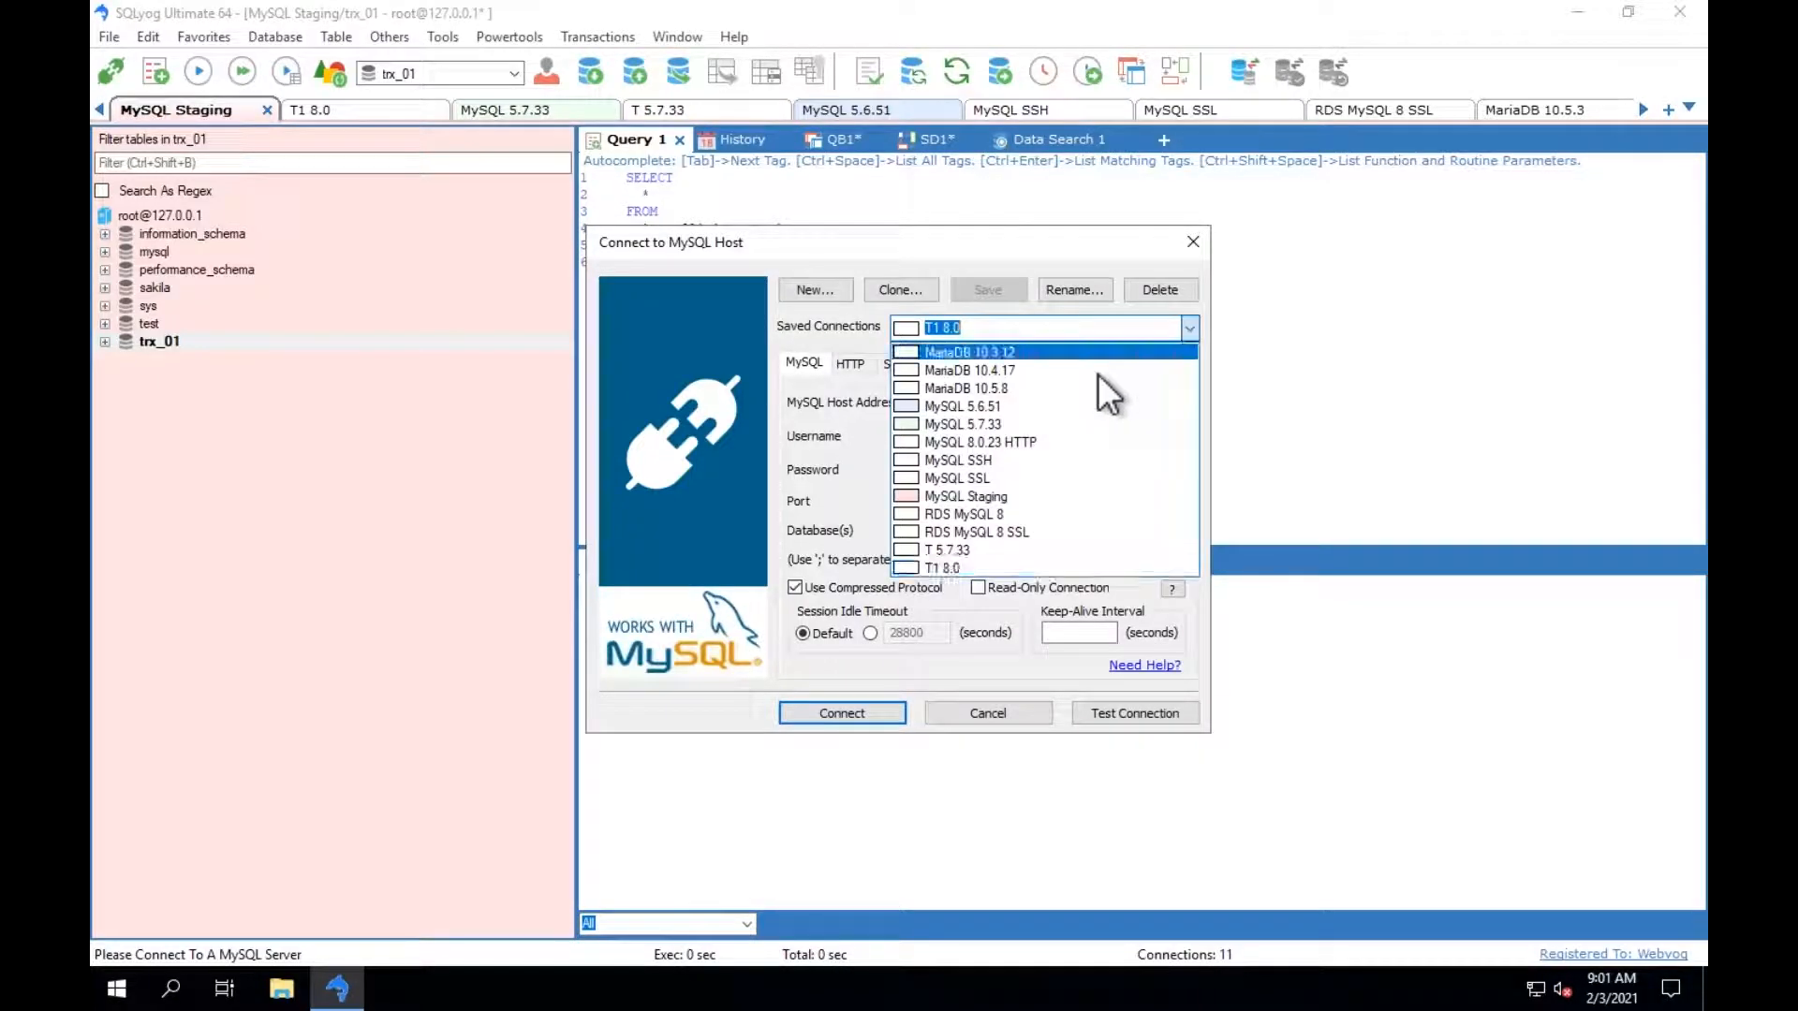
left_click(983, 497)
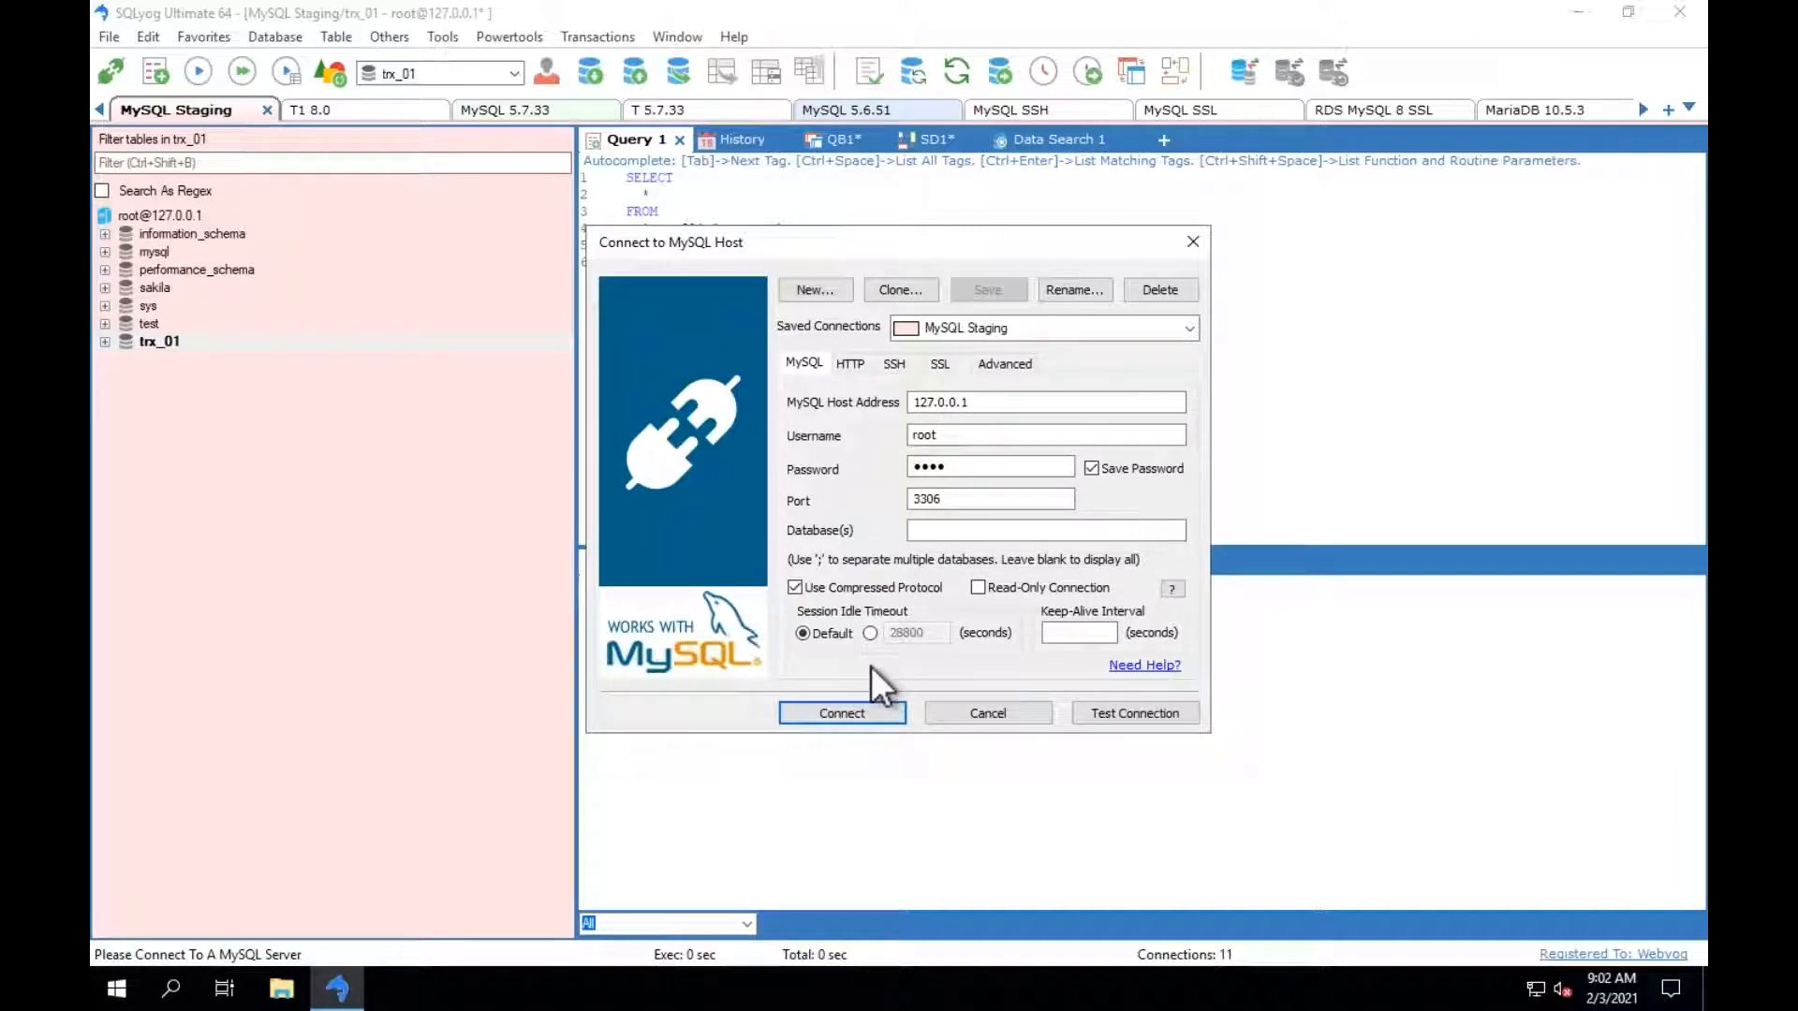
left_click(857, 363)
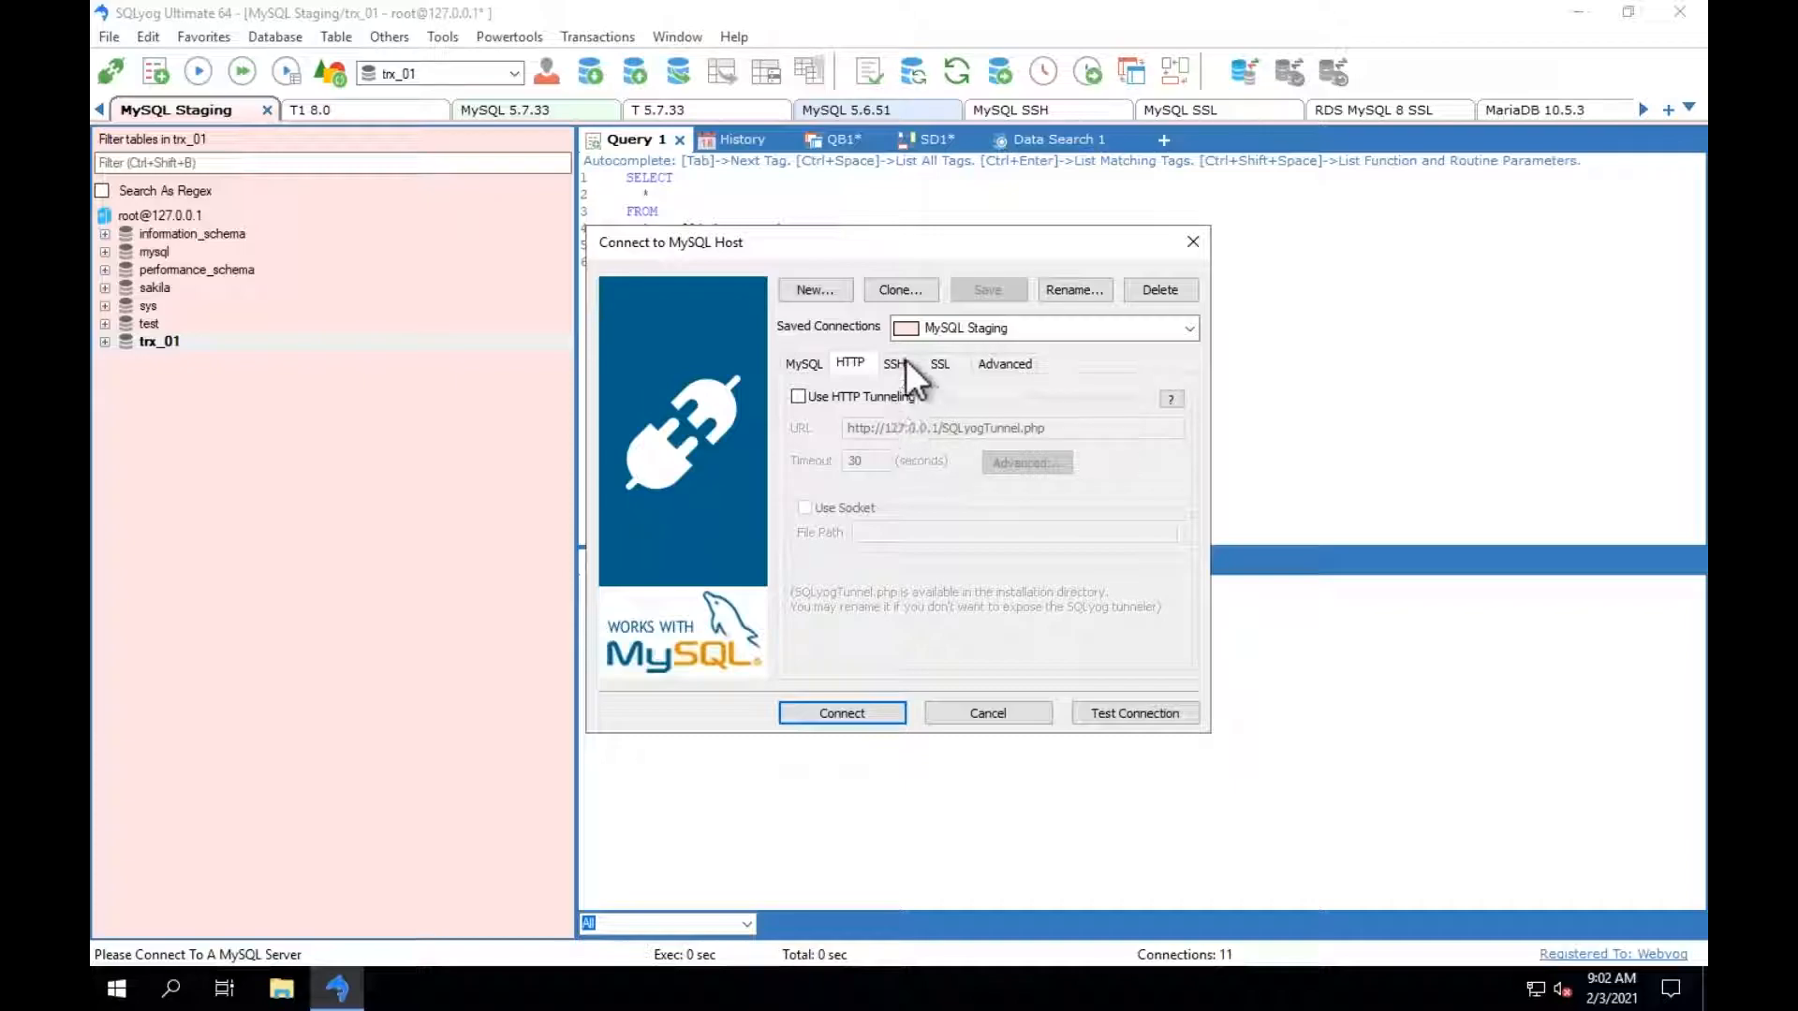
Review the SSH tunneling and SSL encryption settings of the saved MySQL SSH connection, and leave without connecting.
left_click(1185, 324)
left_click(969, 461)
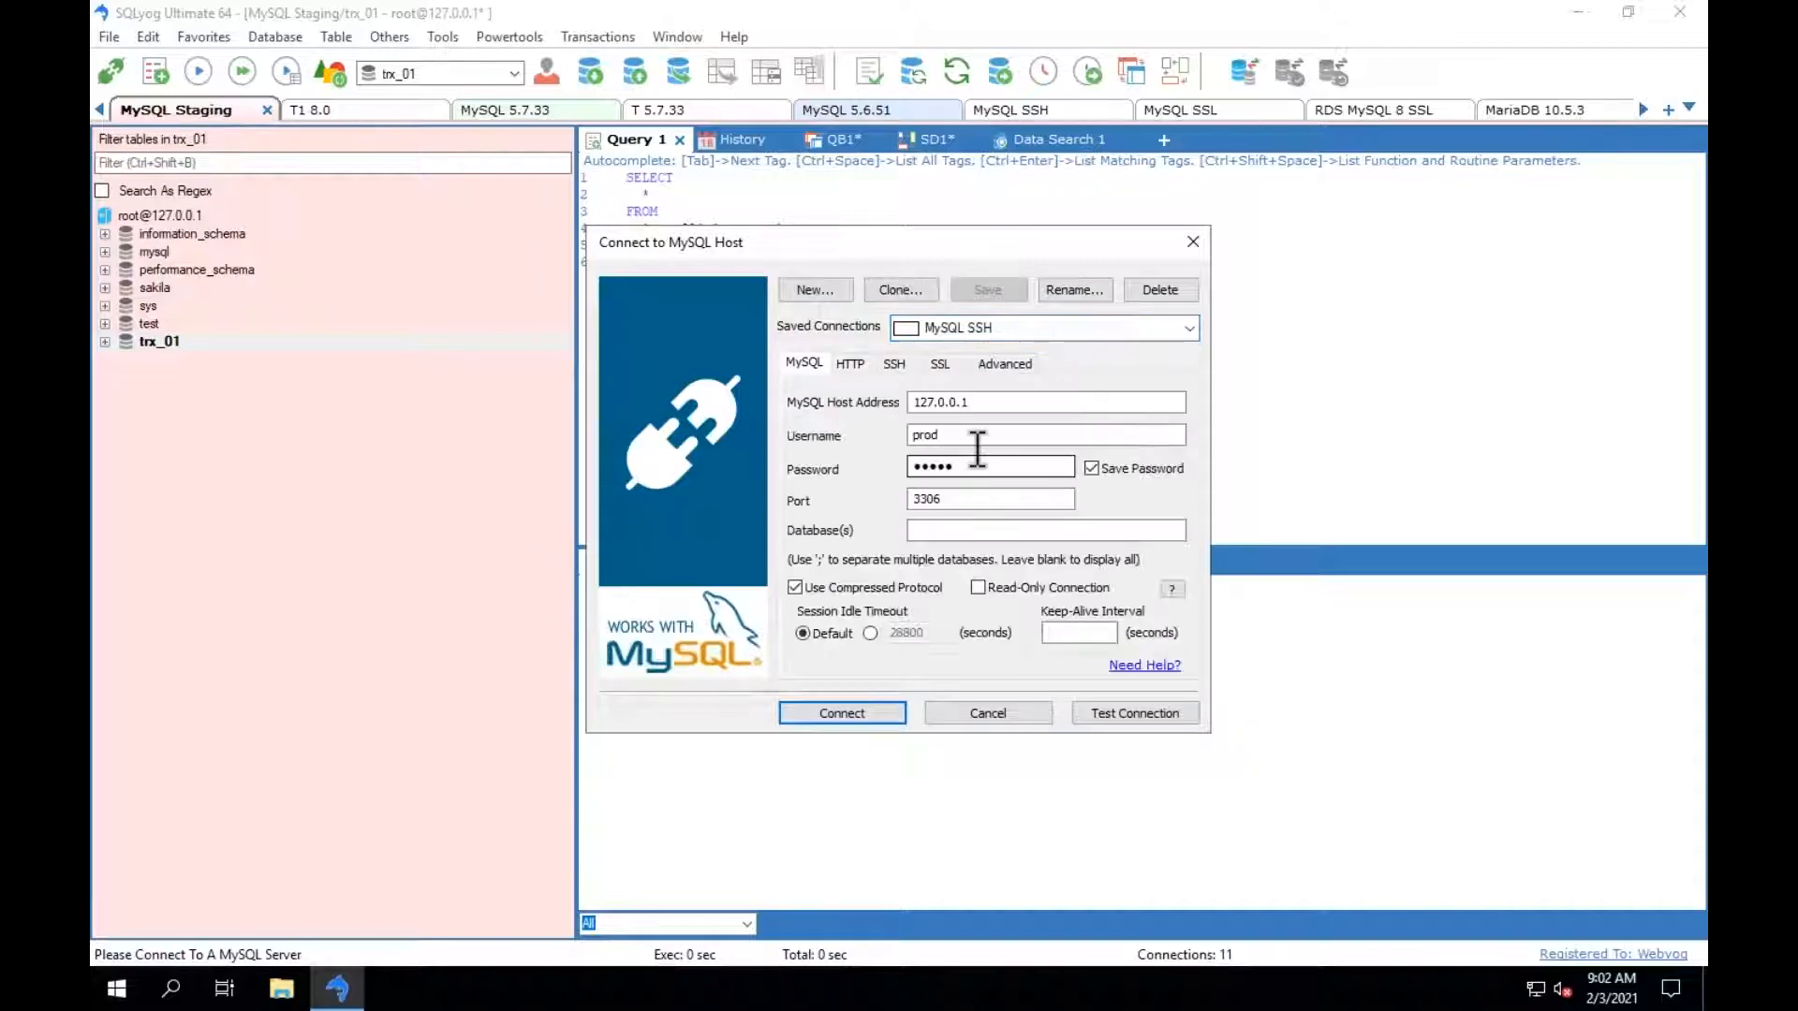
left_click(905, 366)
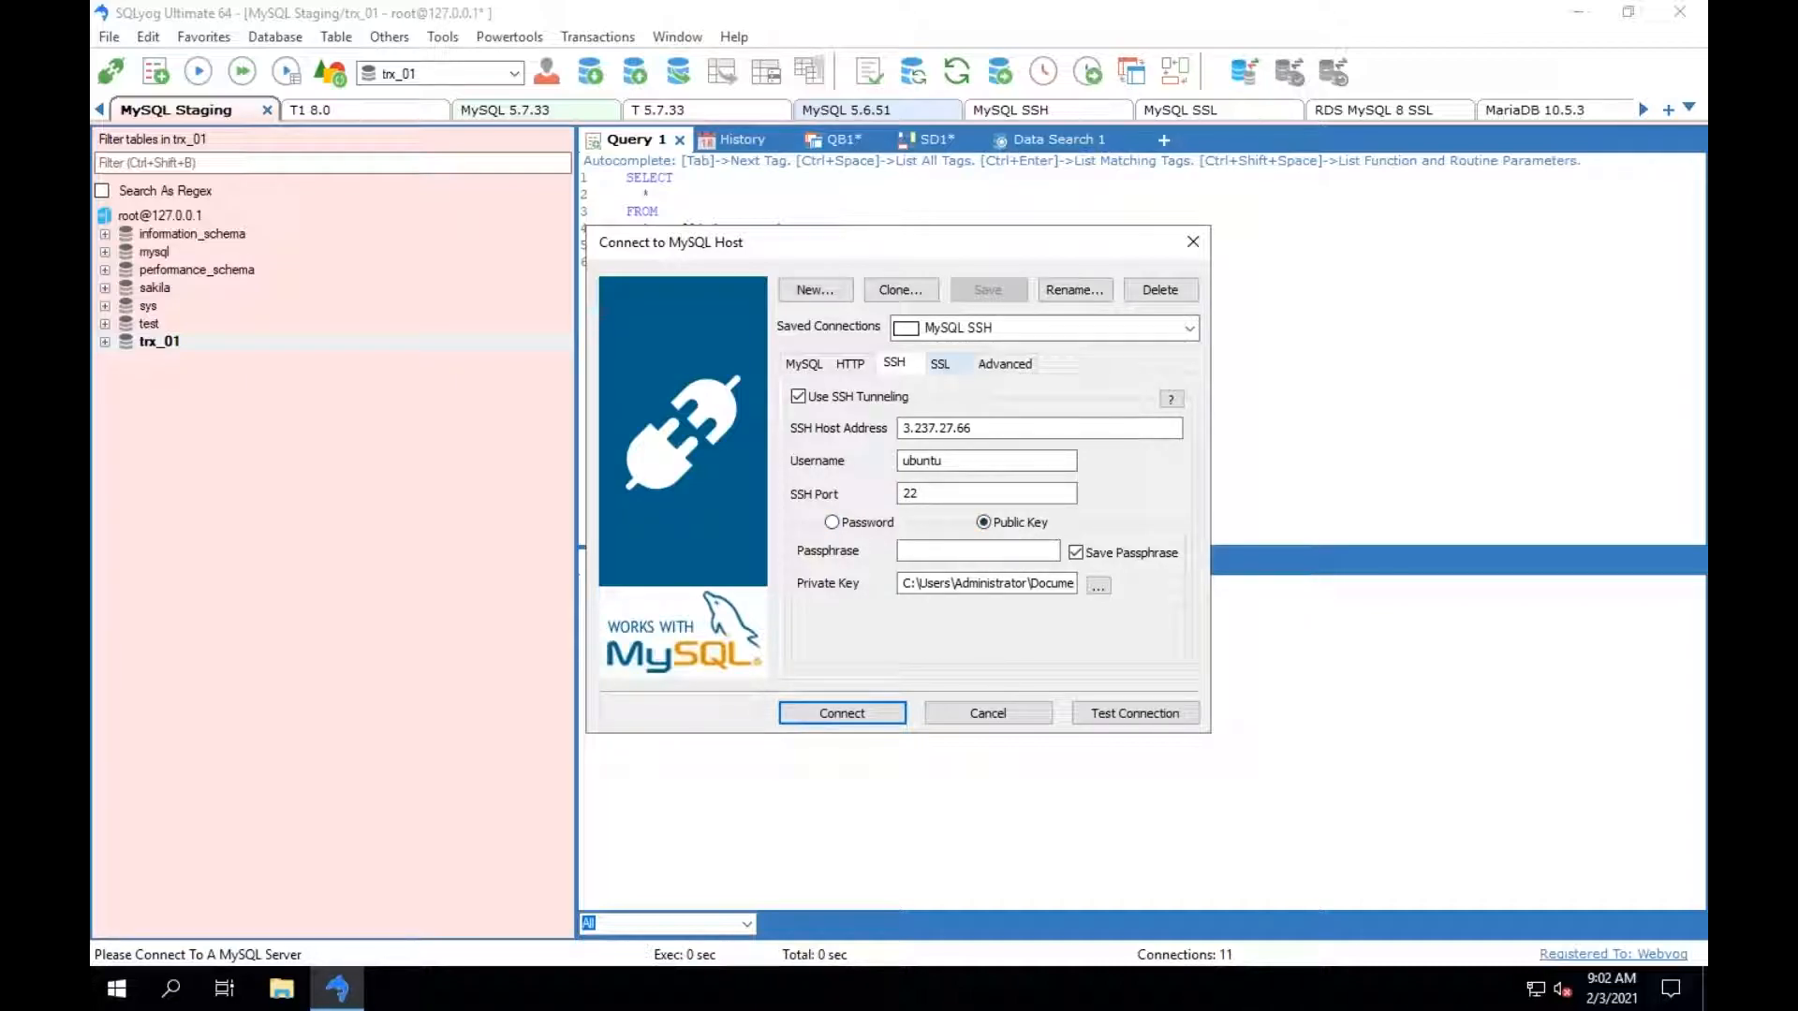
left_click(939, 363)
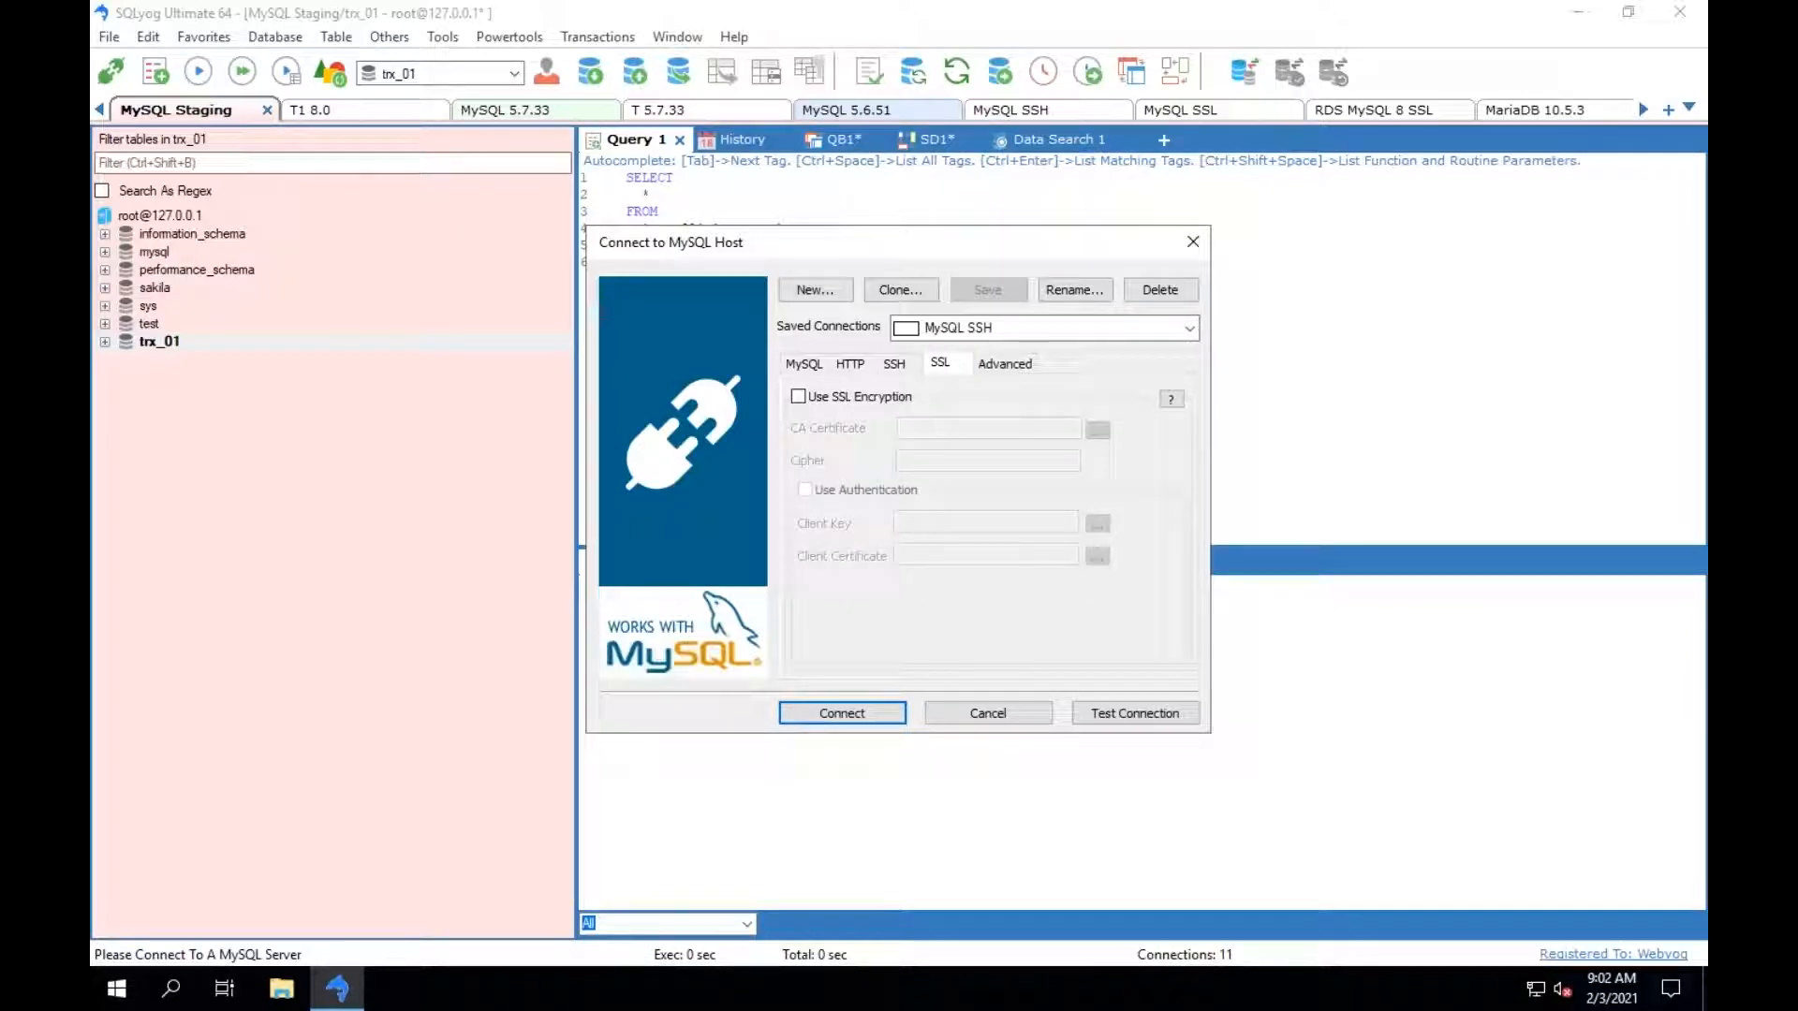
left_click(968, 711)
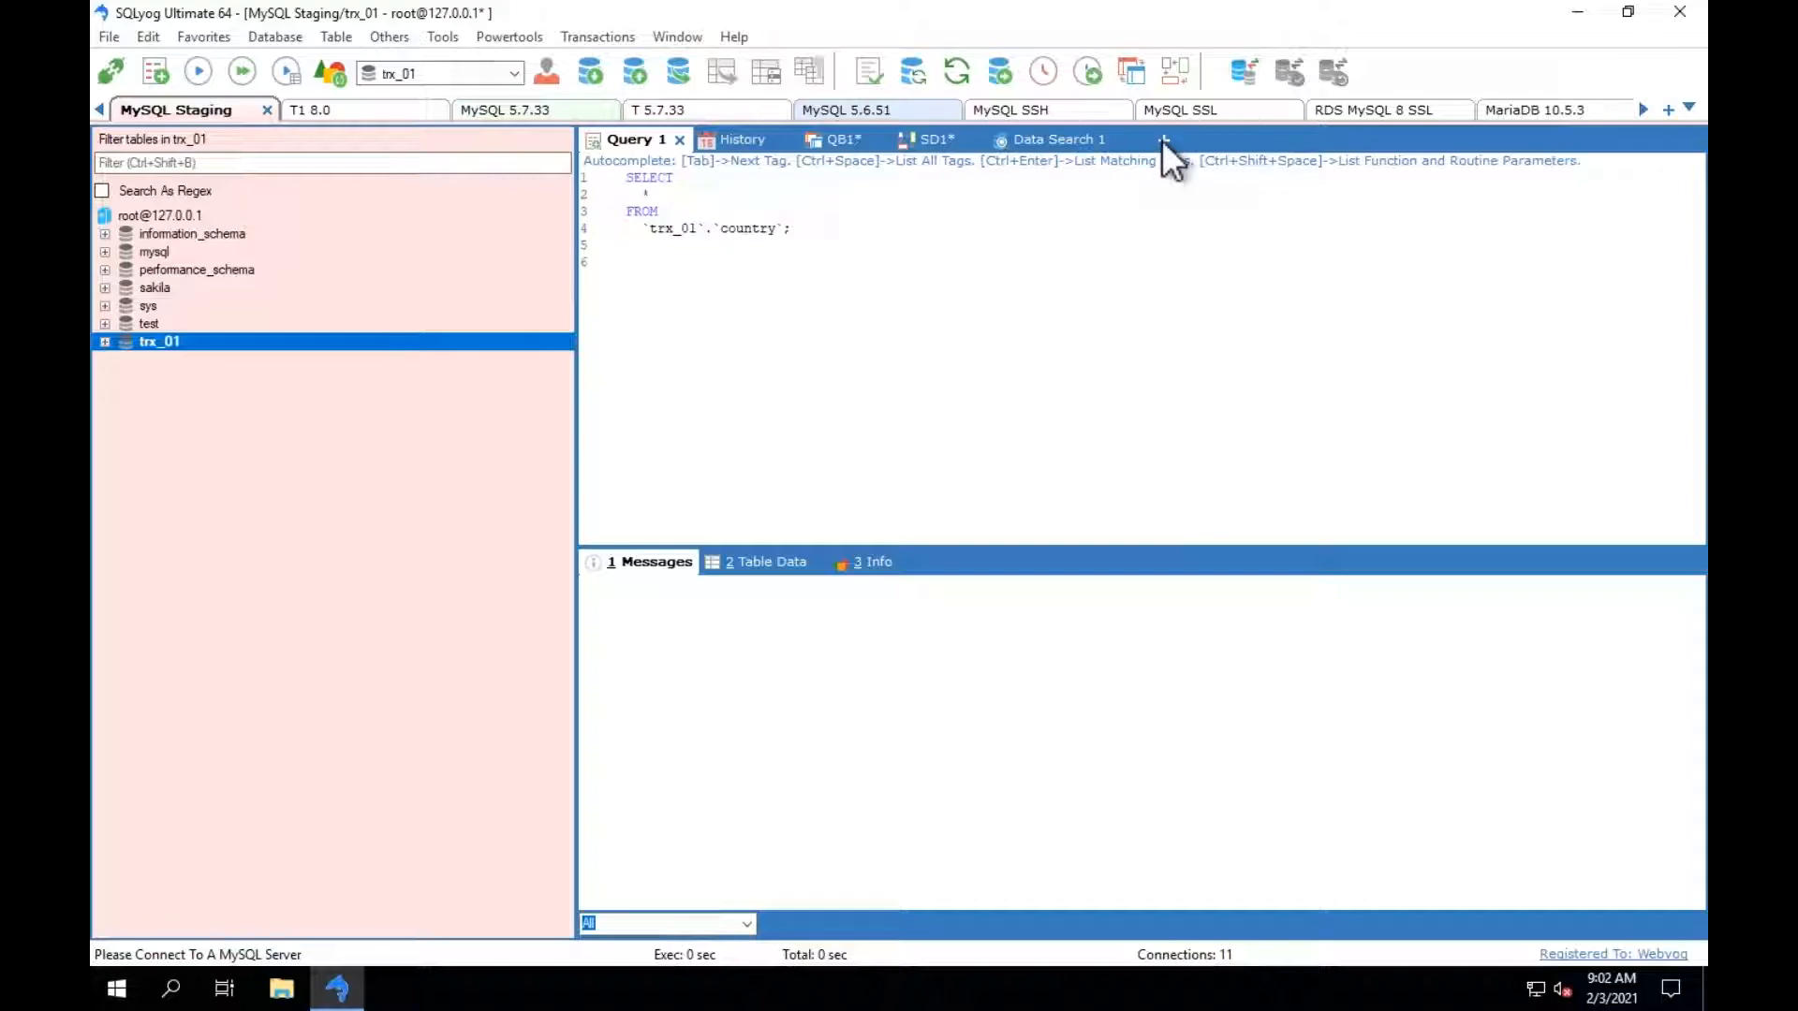
Add the countrylanguage table from trx_01 to the QB1 query builder canvas, beside the country table.
left_click(1164, 141)
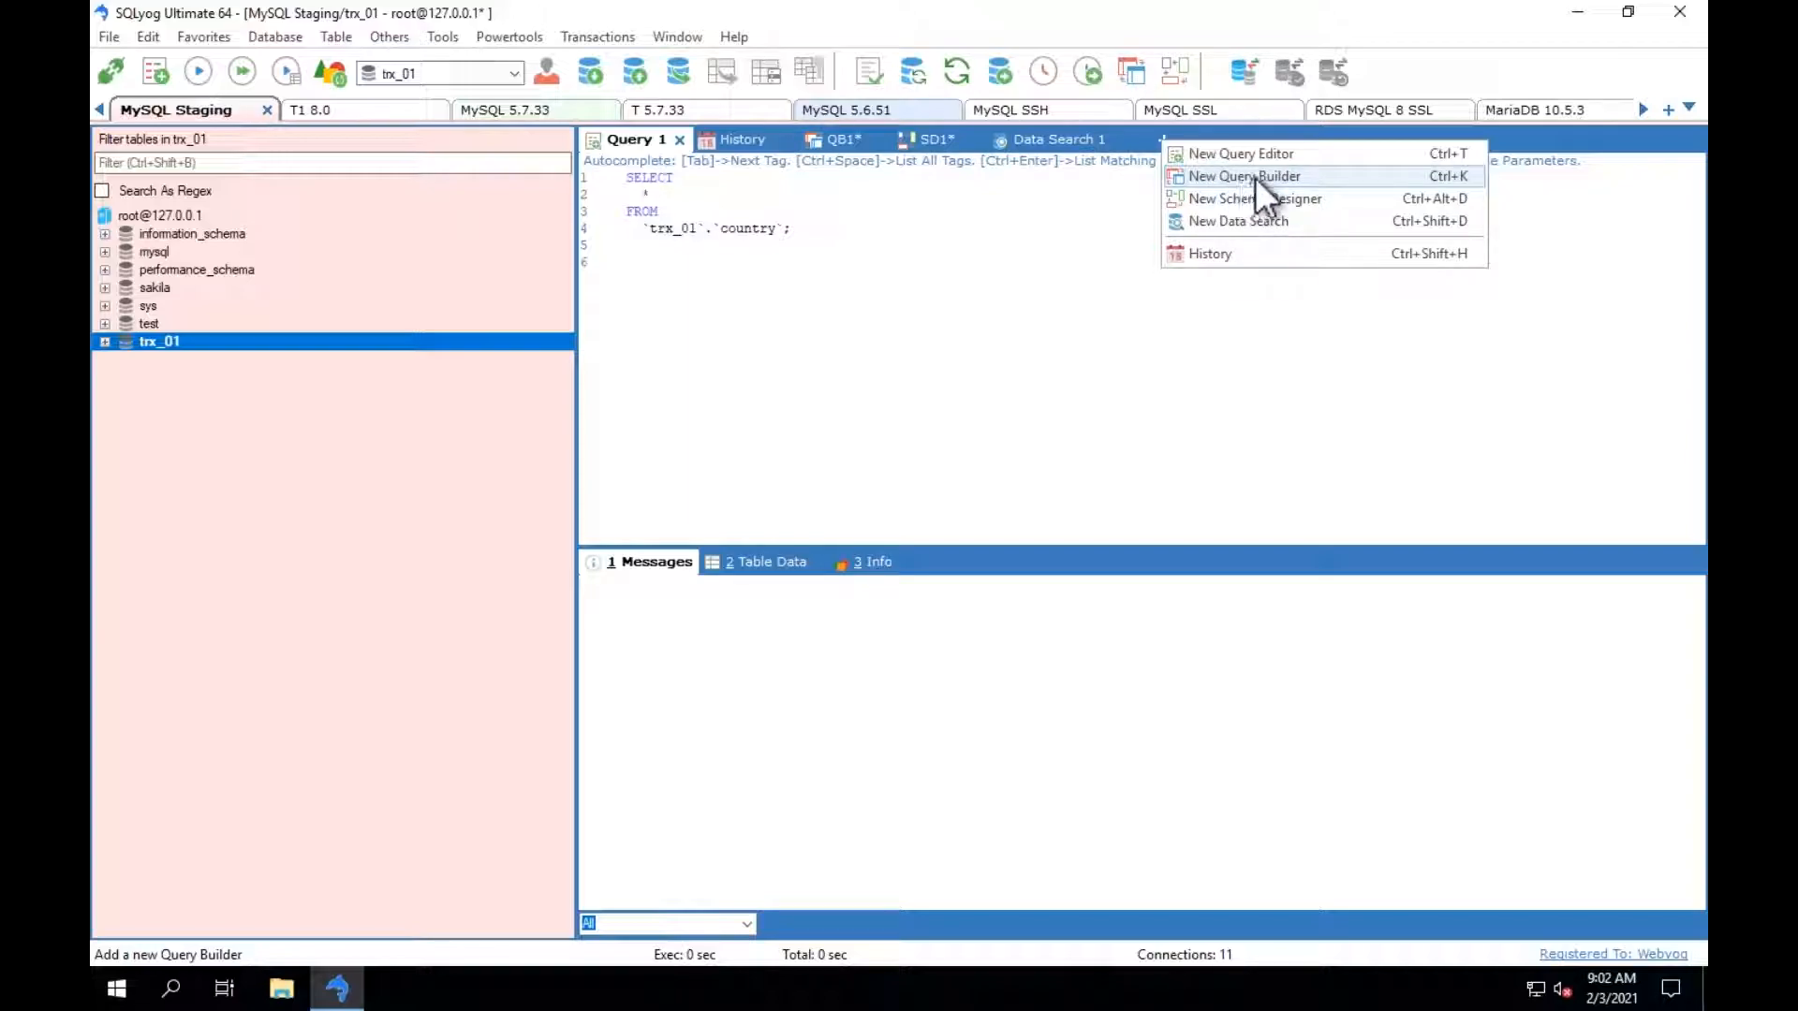
left_click(834, 138)
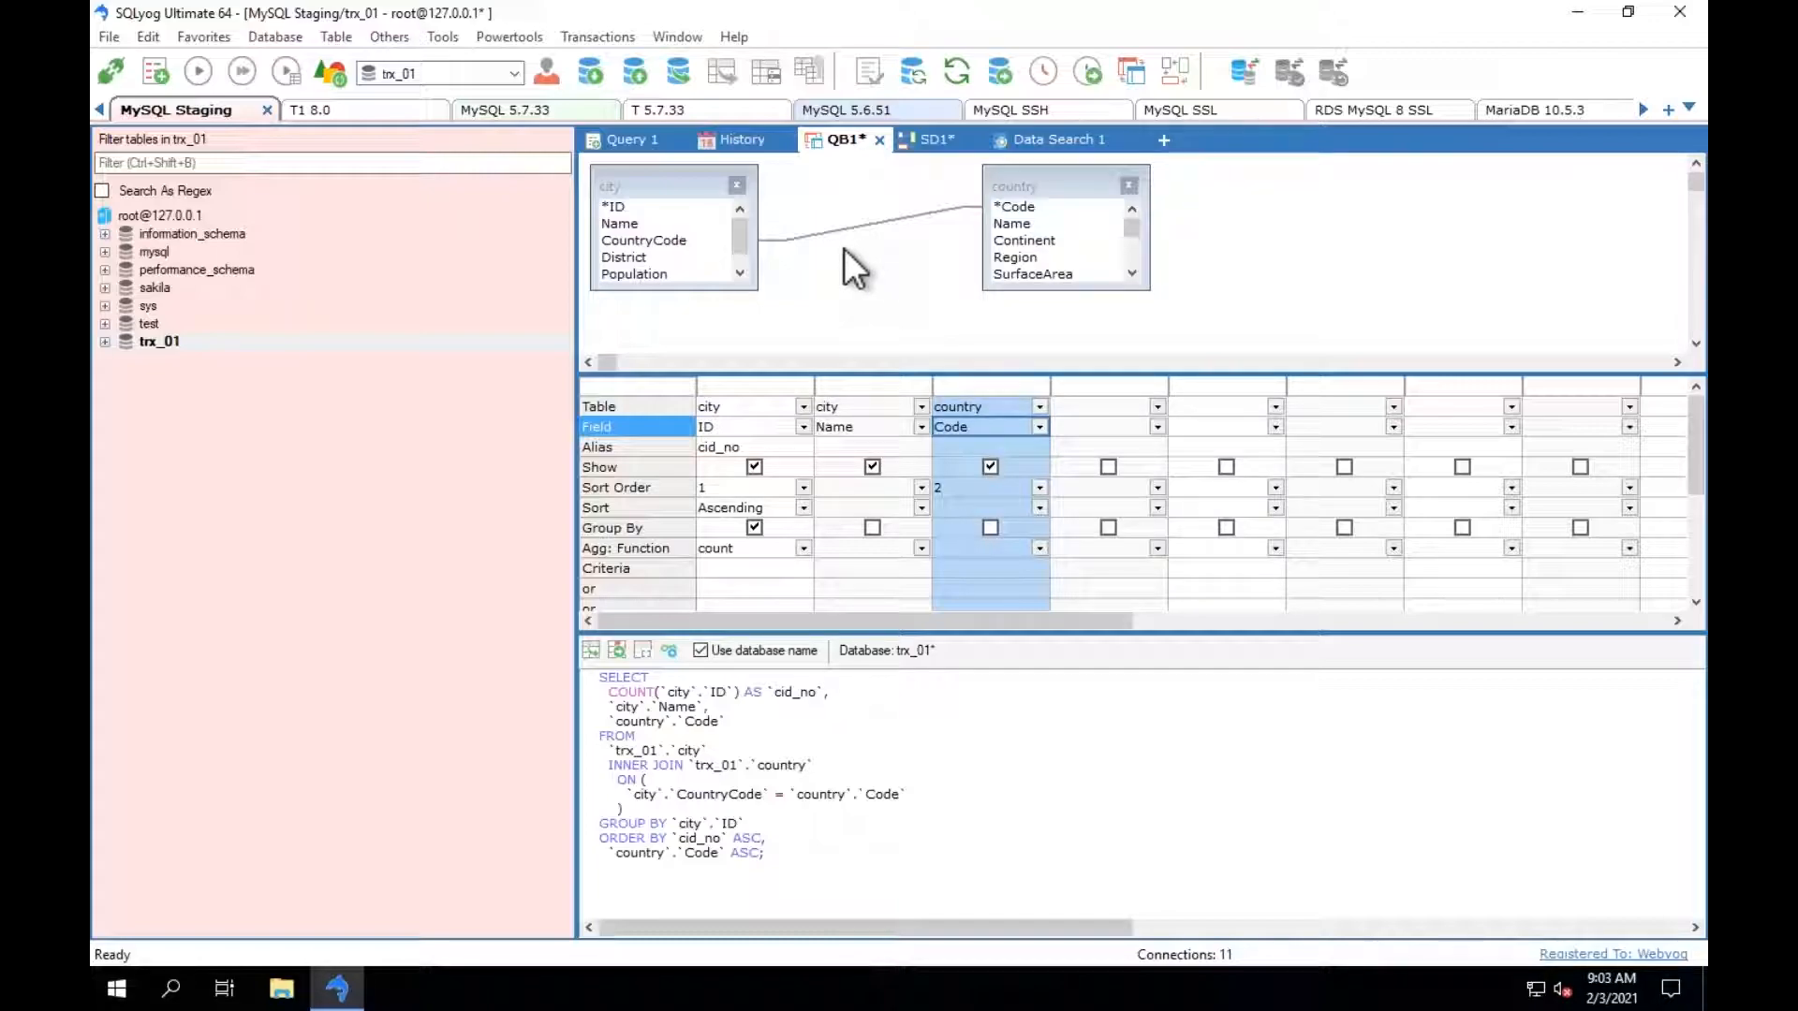
left_click(104, 341)
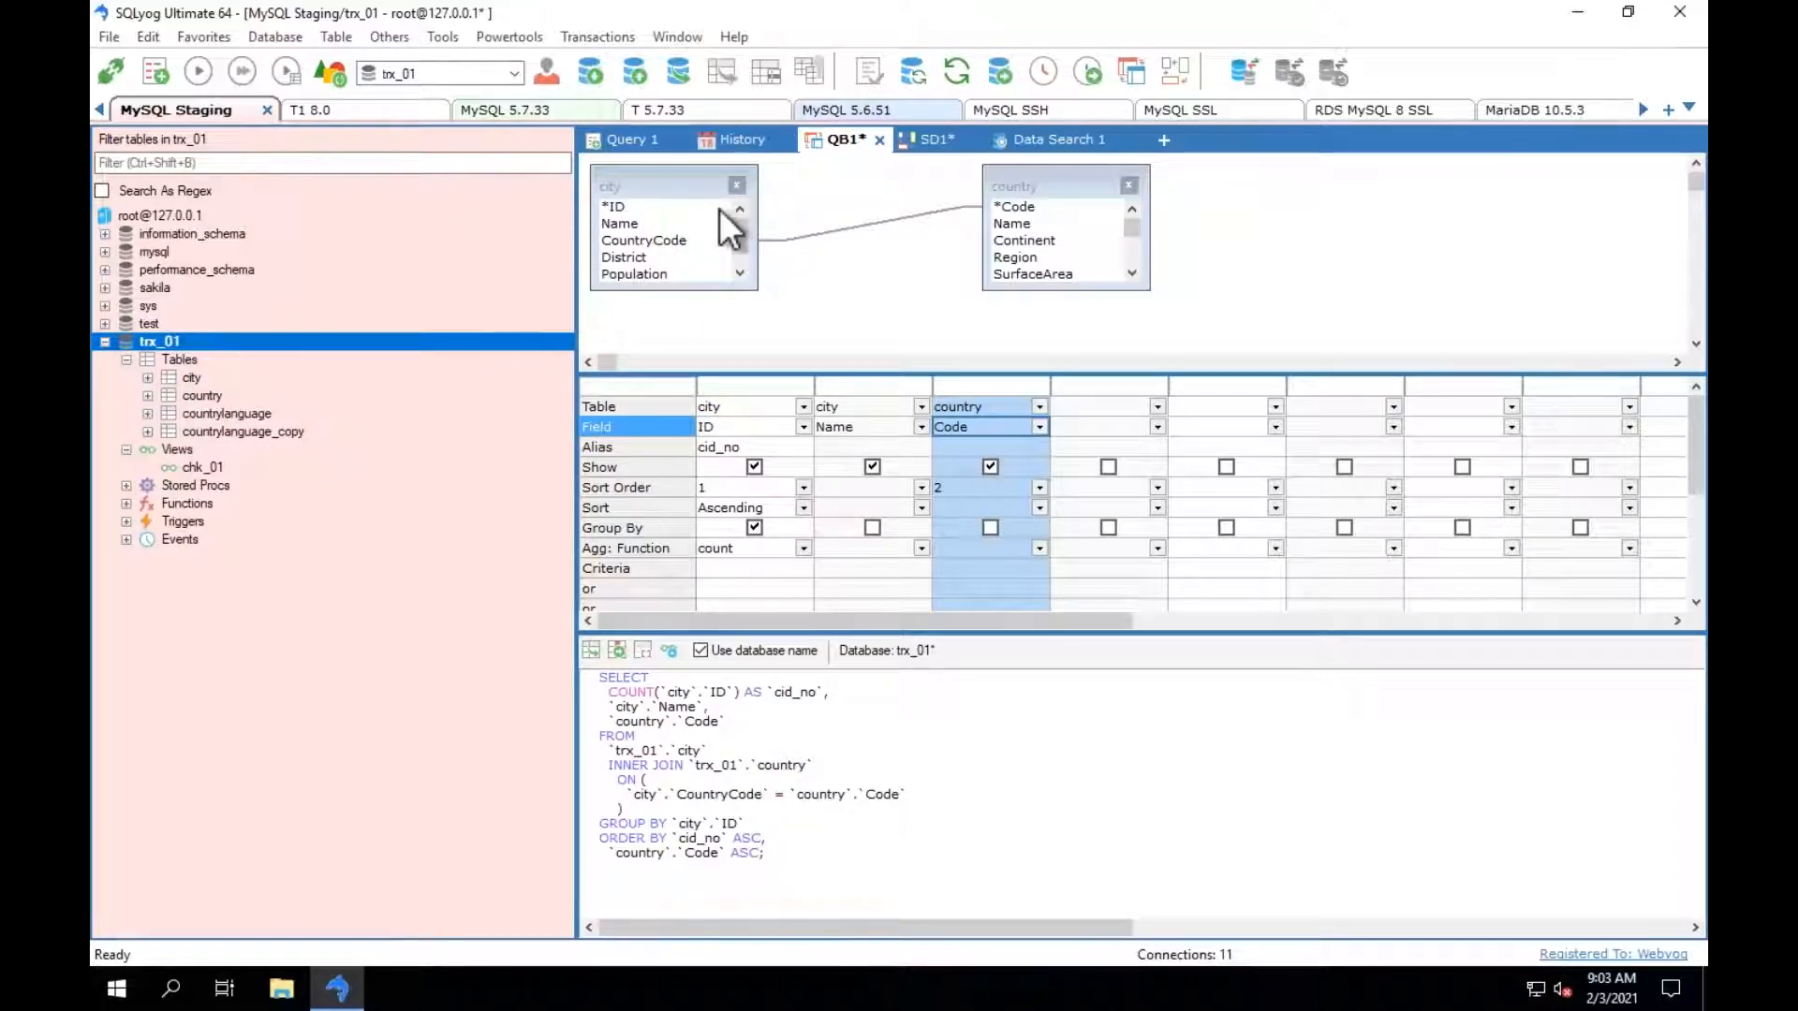
left_click_drag(236, 413, 1317, 191)
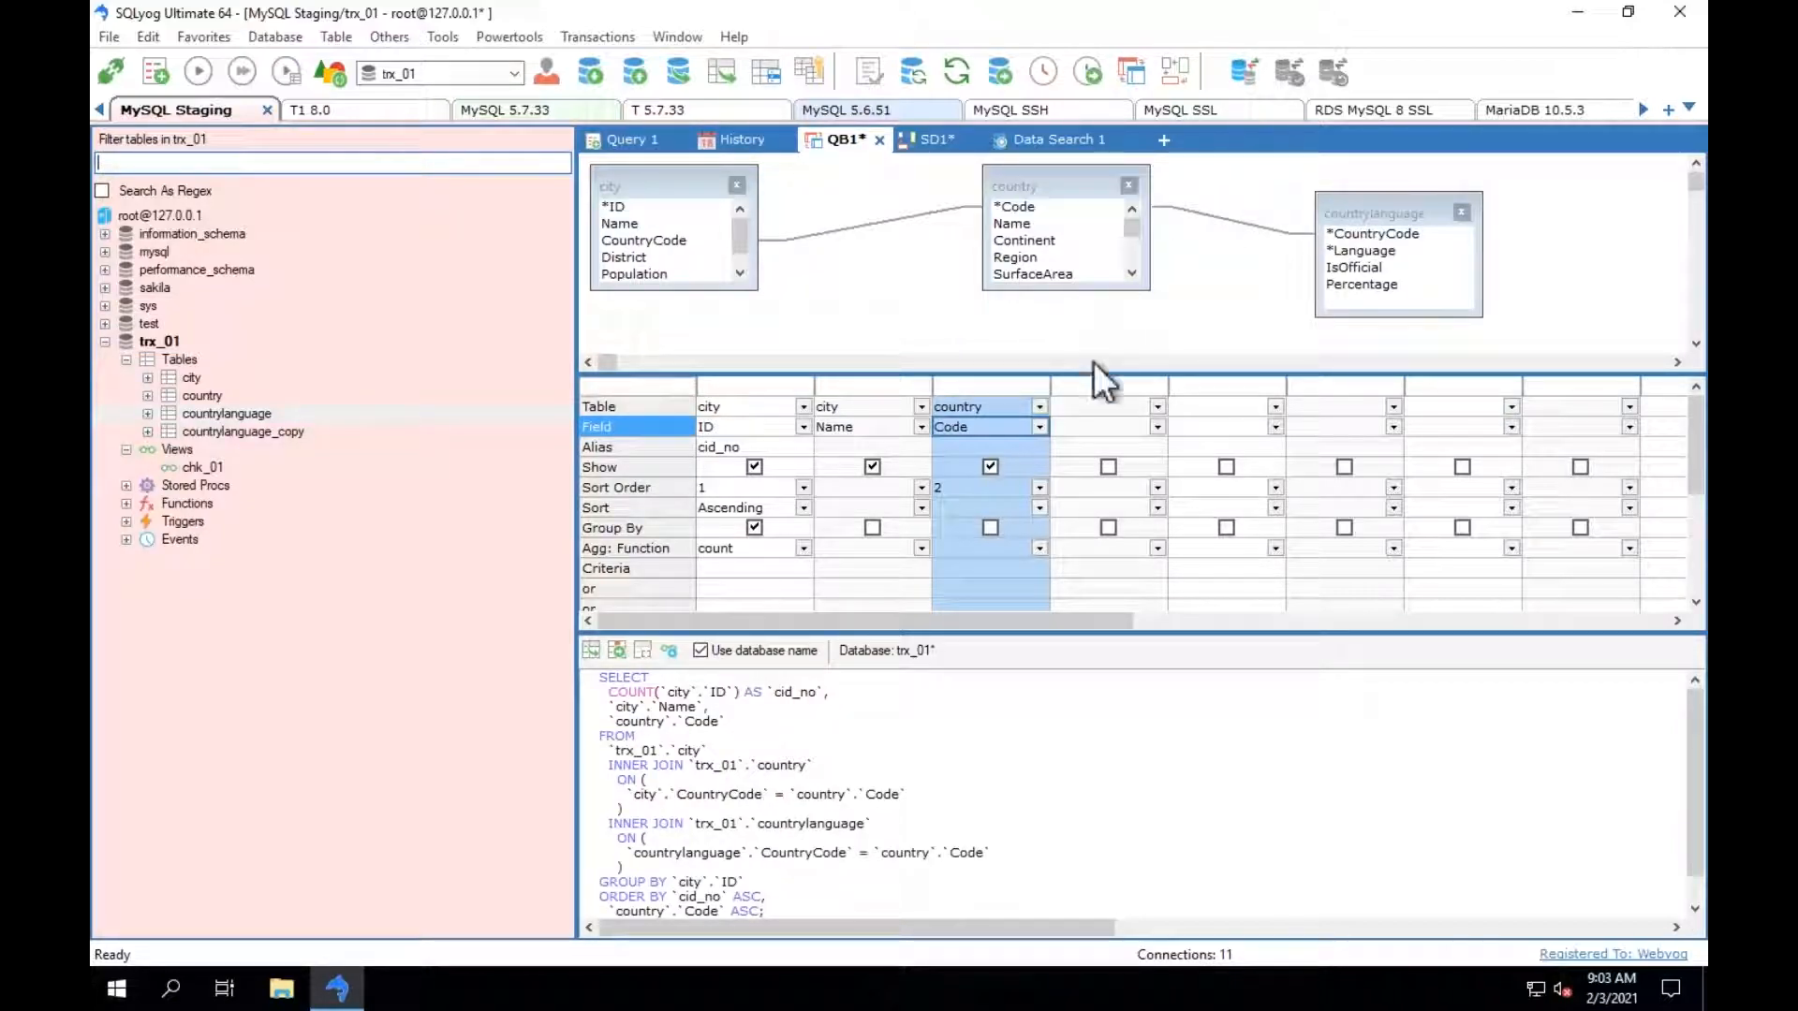
Add the Language field of the countrylanguage table as the fourth output column of the query.
left_click(1159, 409)
left_click(1098, 455)
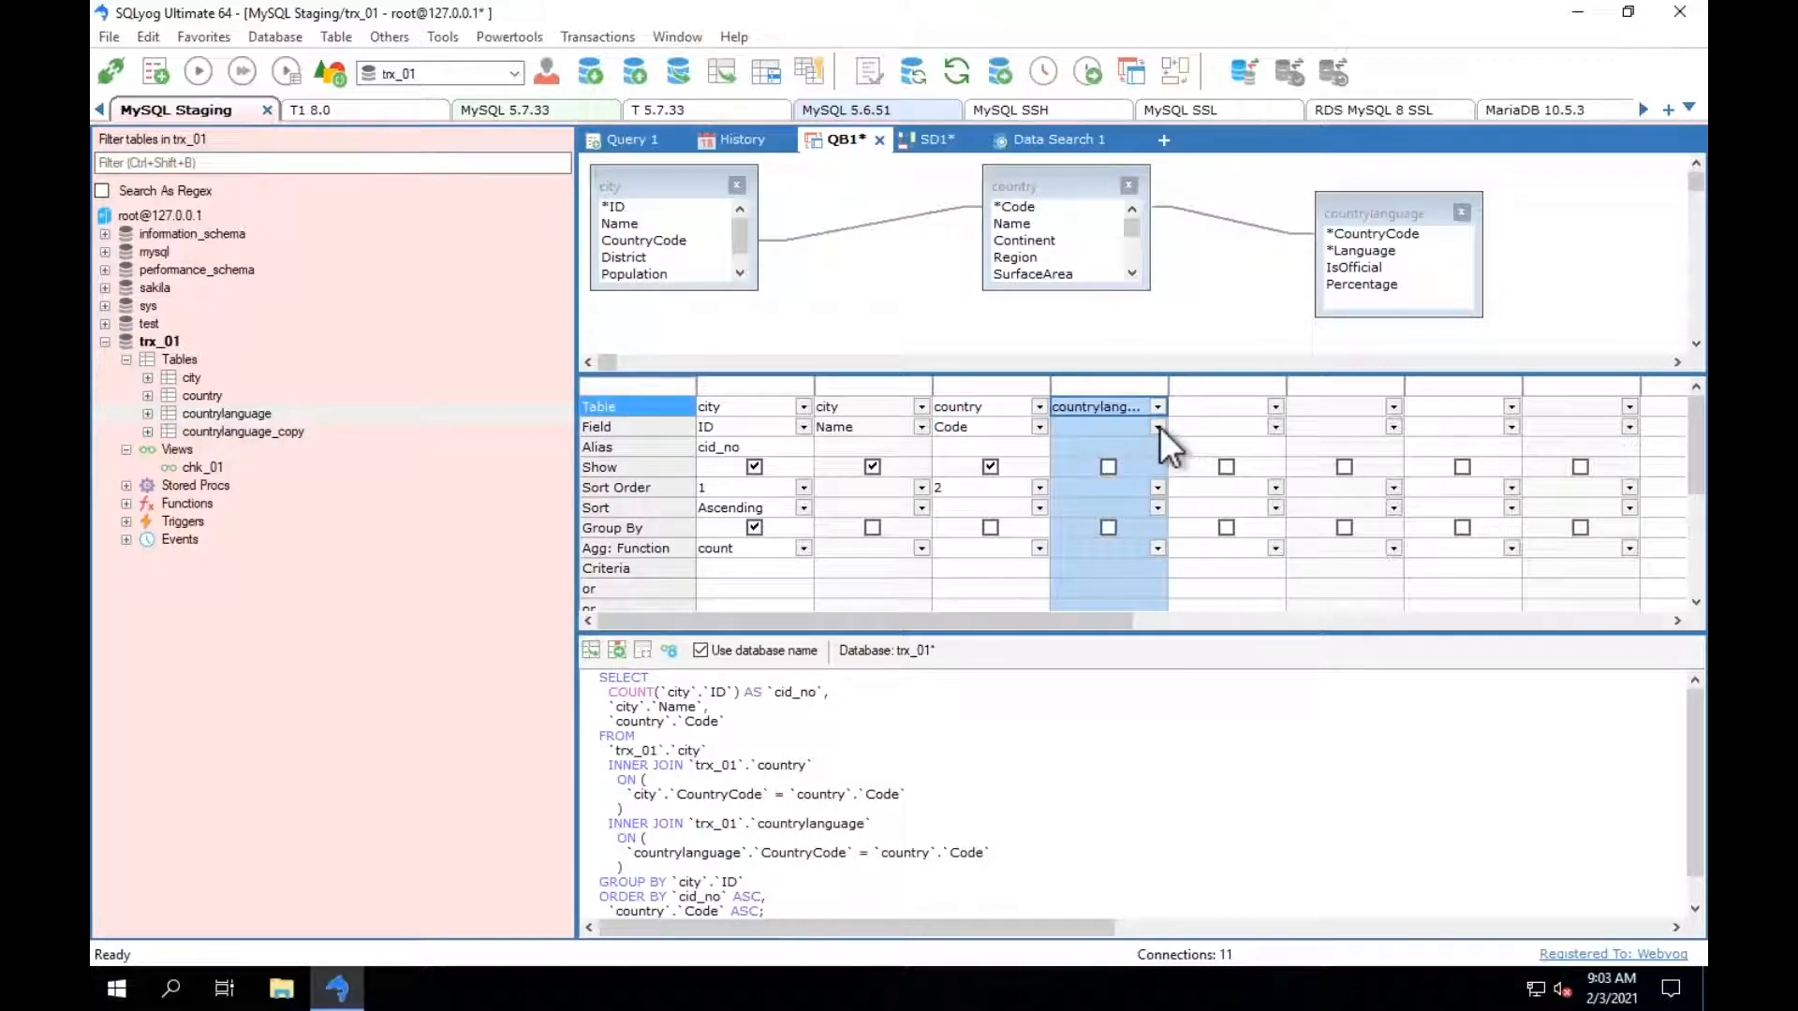
left_click(1159, 426)
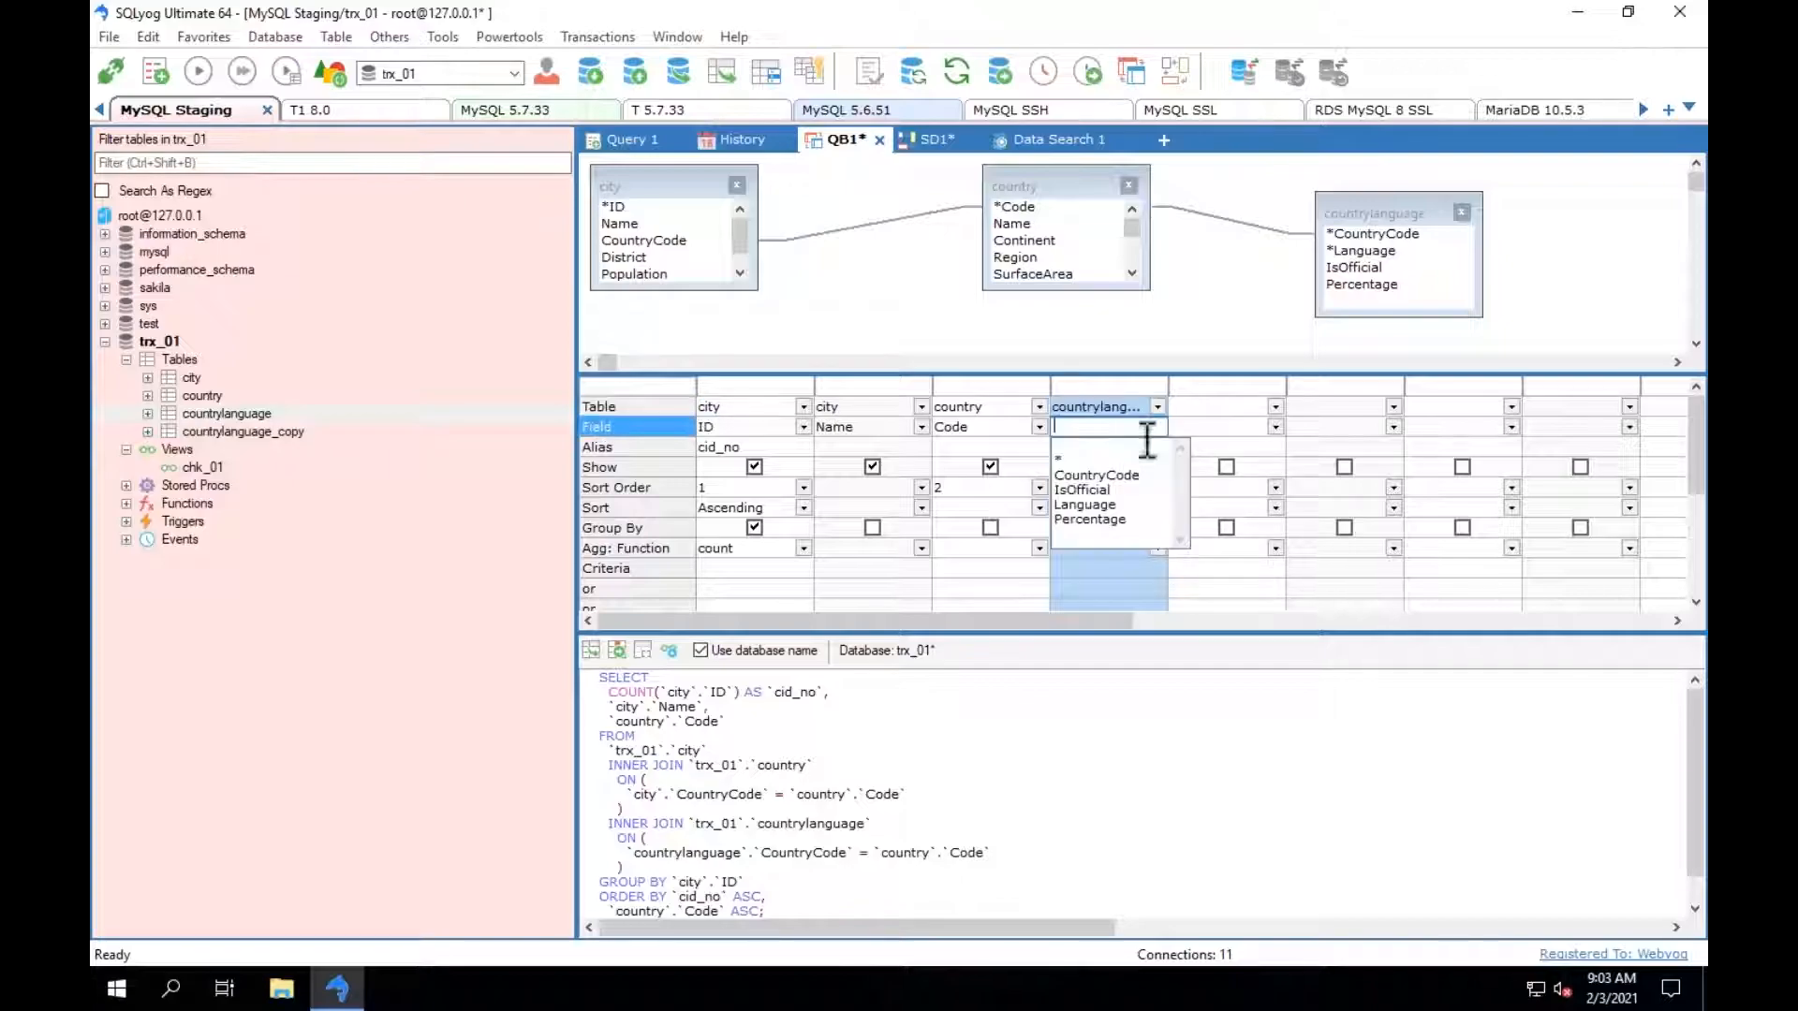
left_click(1093, 504)
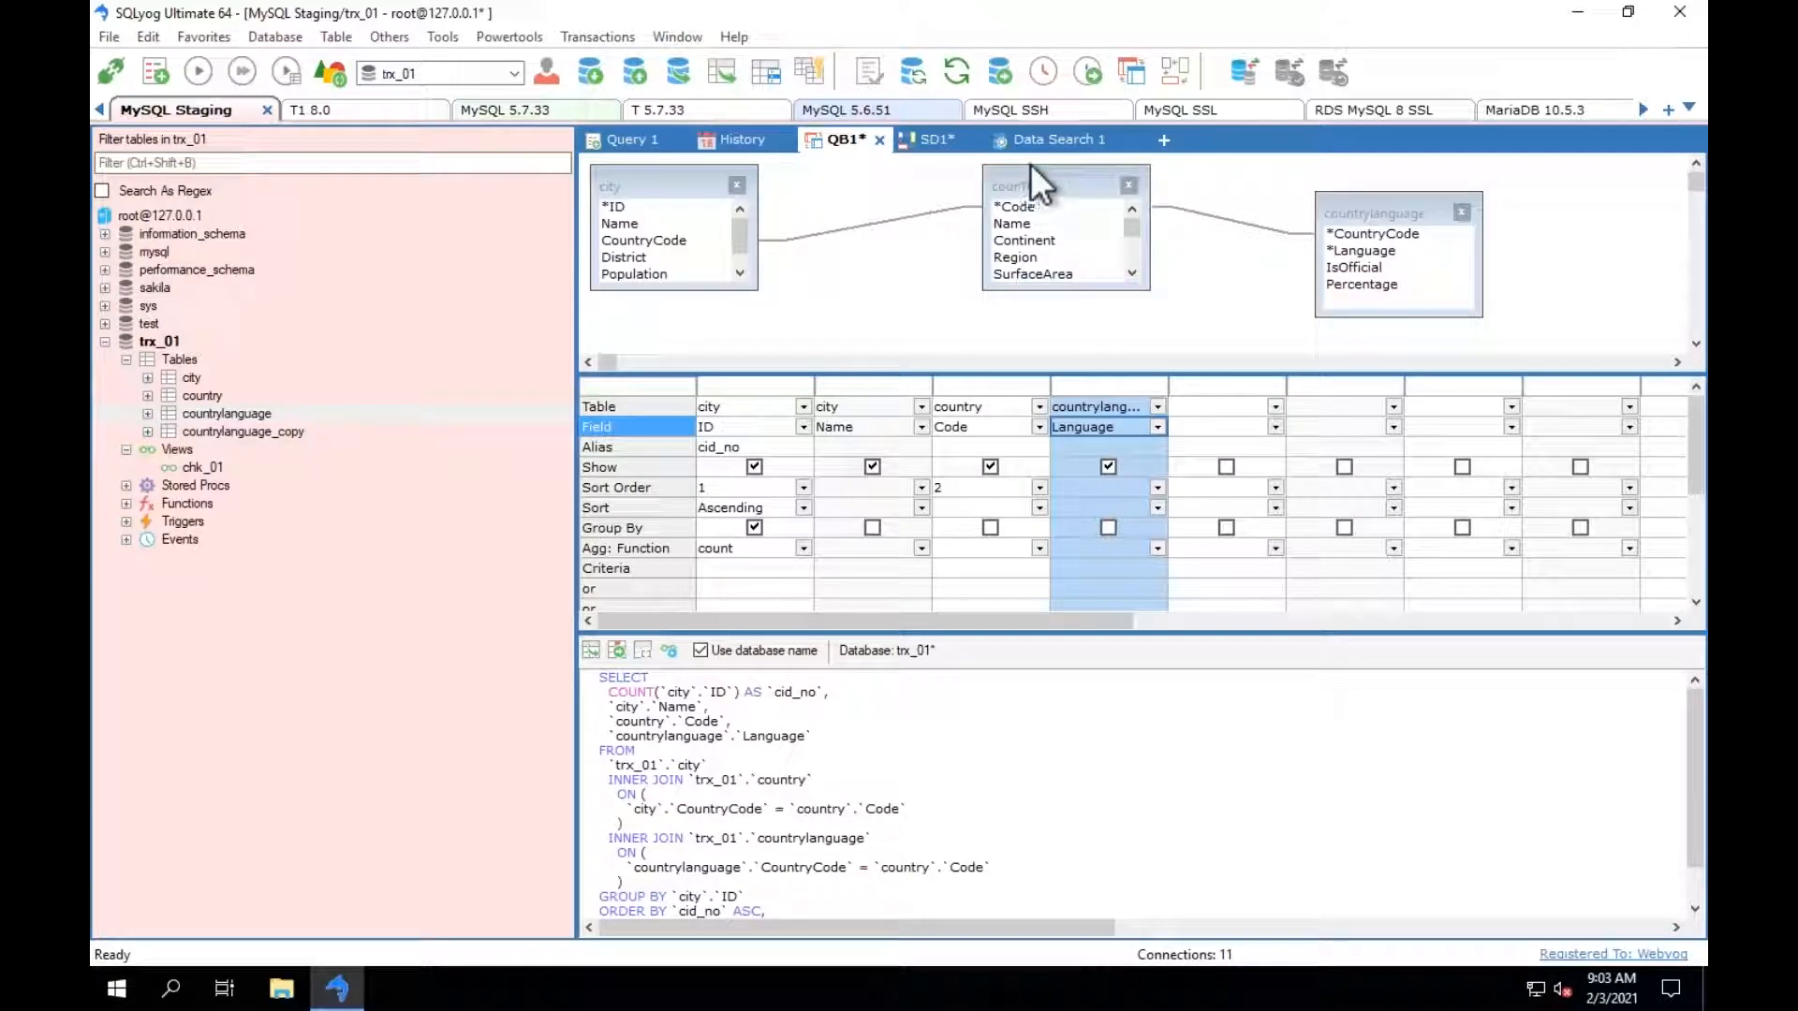
In the SD1 schema design, preview the SQL for a foreign key from city's CountryCode to countrylanguage_copy's CountryCode, and discard it.
left_click(1164, 140)
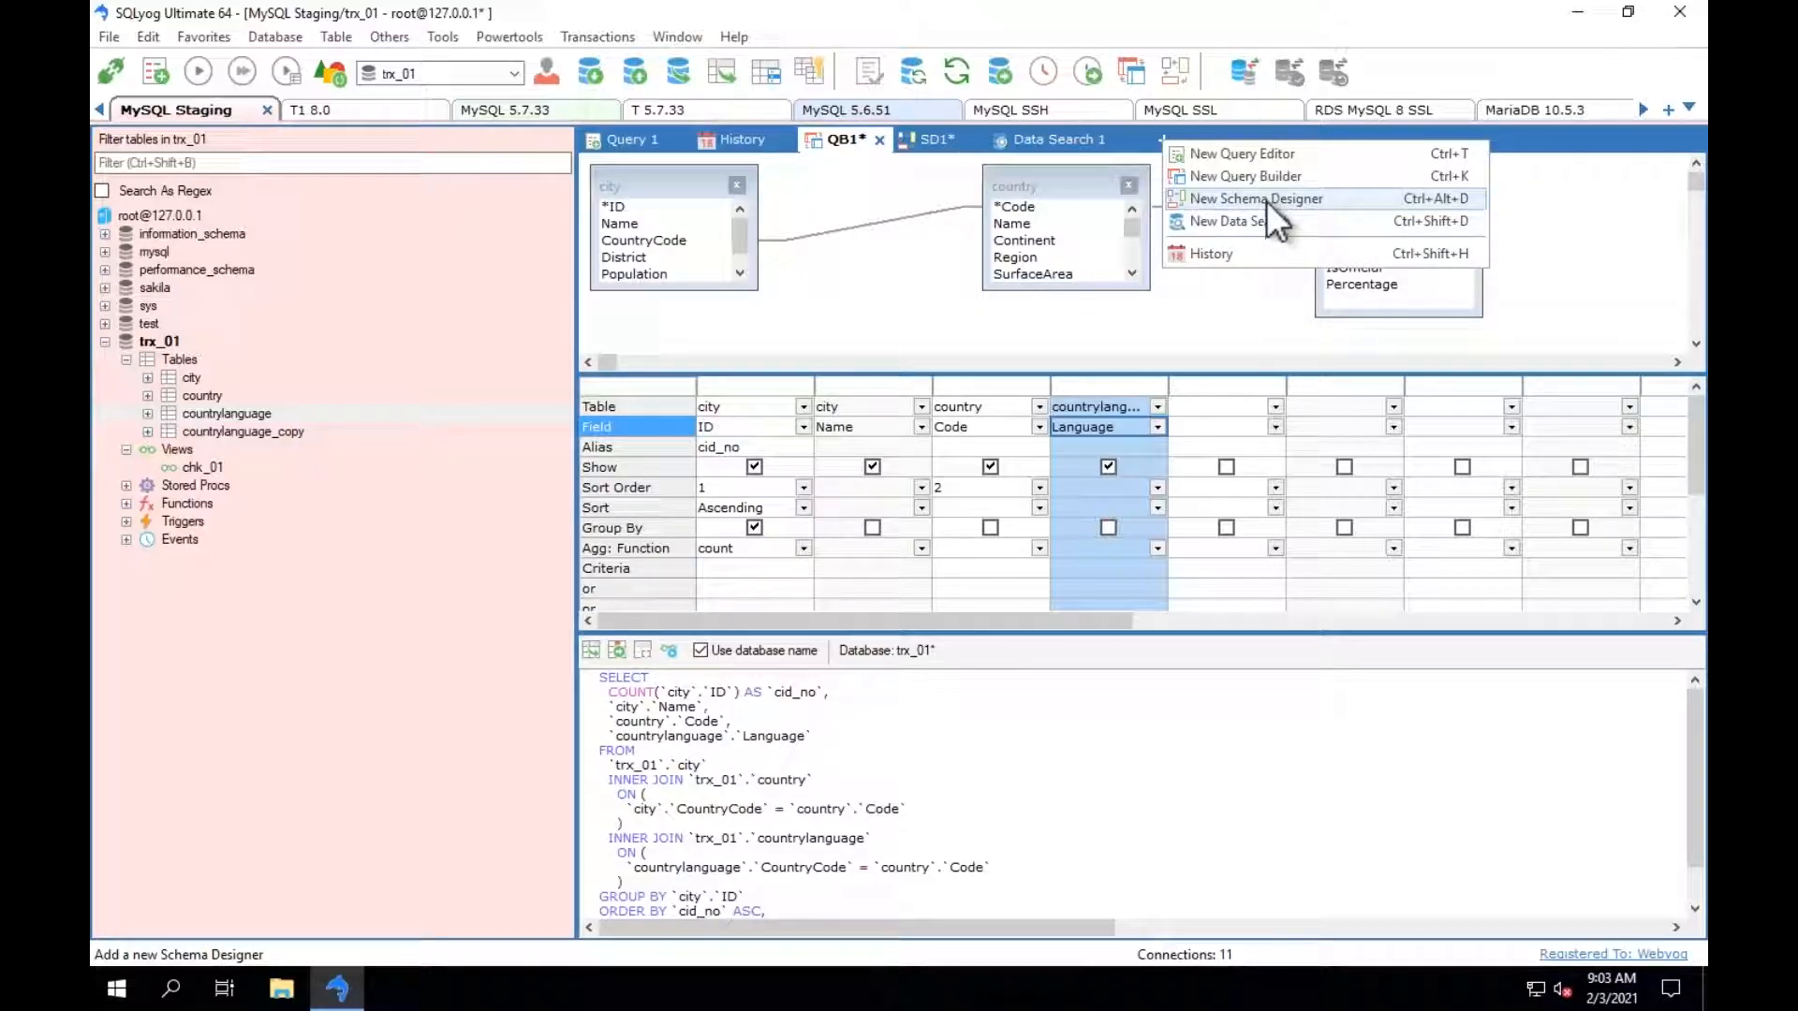
left_click(940, 138)
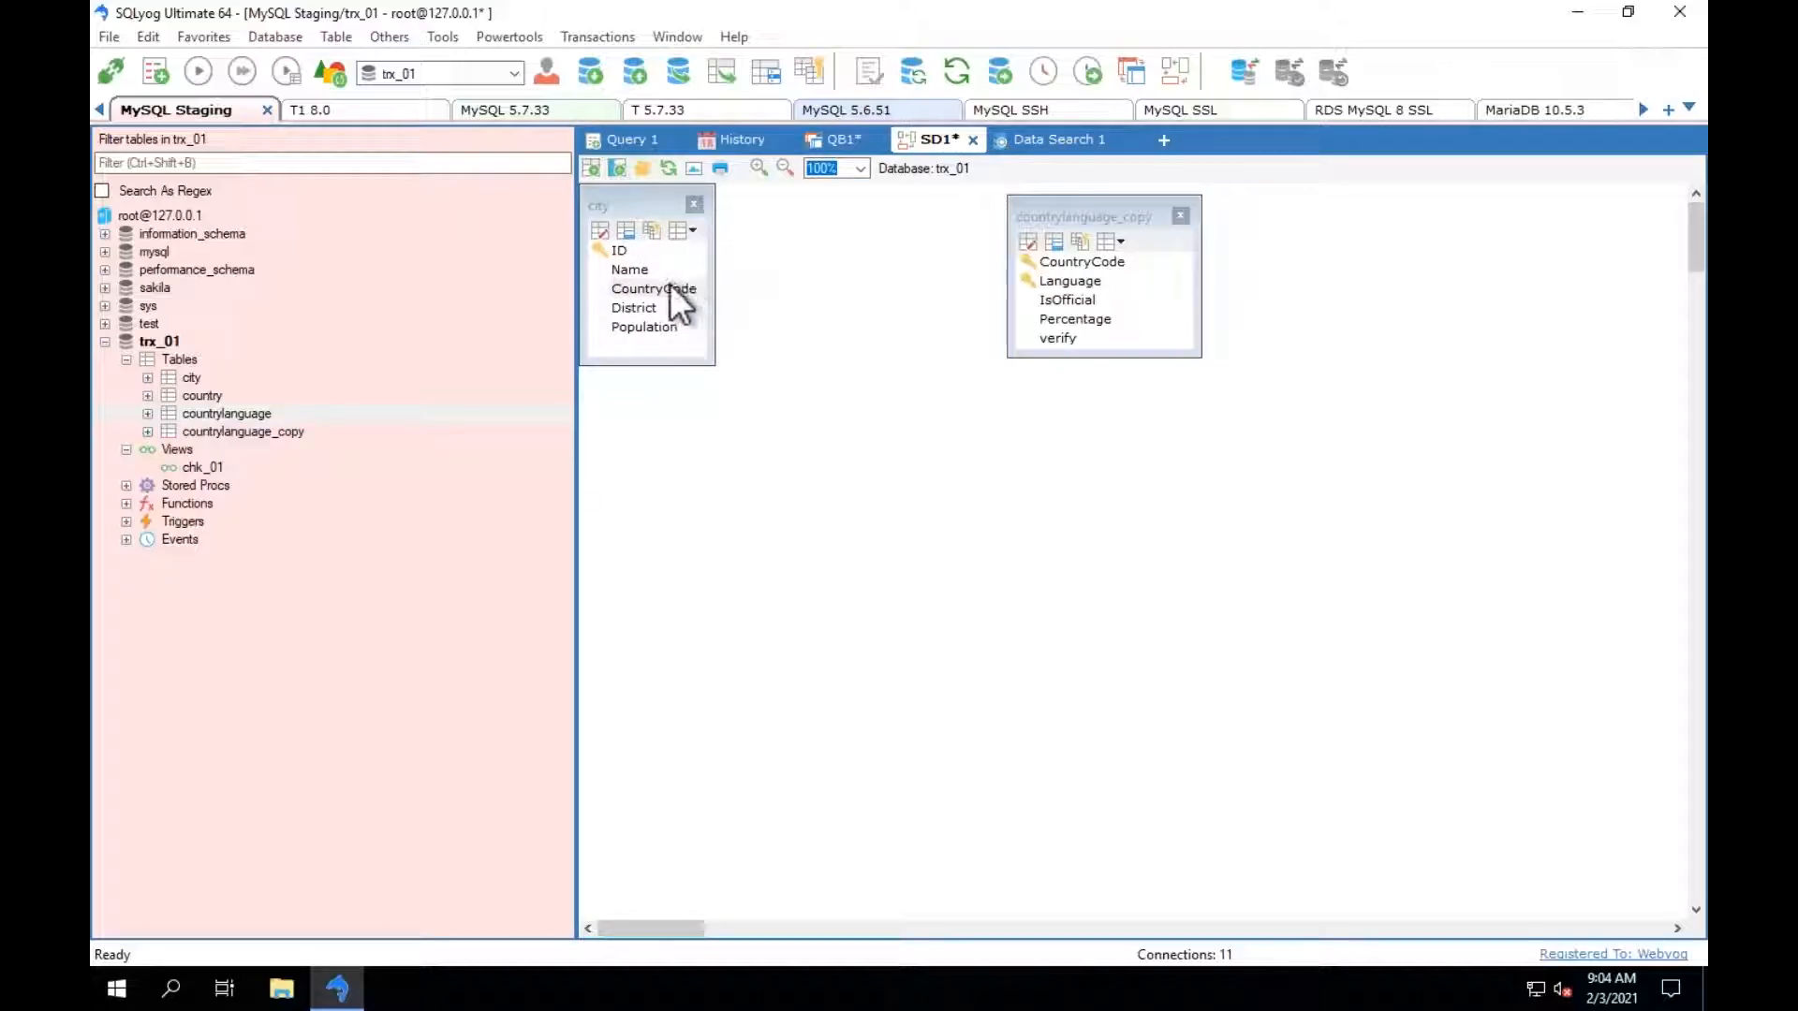
left_click_drag(668, 289, 1083, 263)
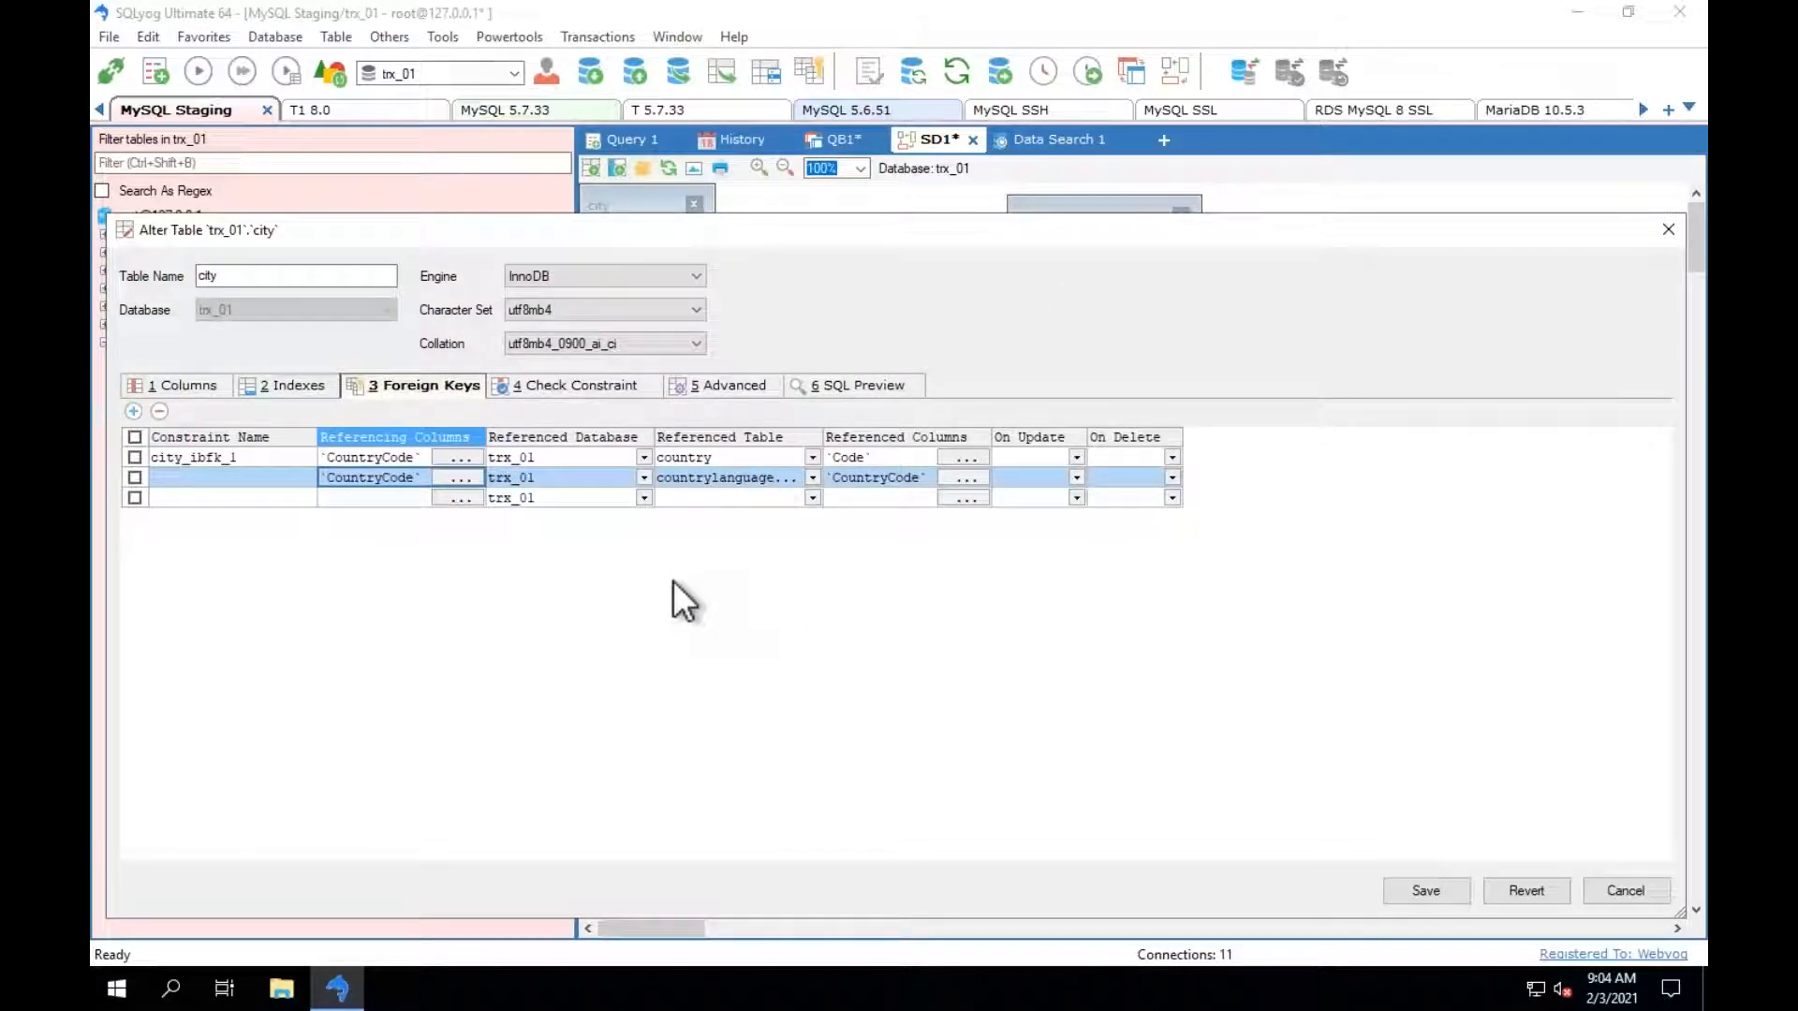
left_click(863, 385)
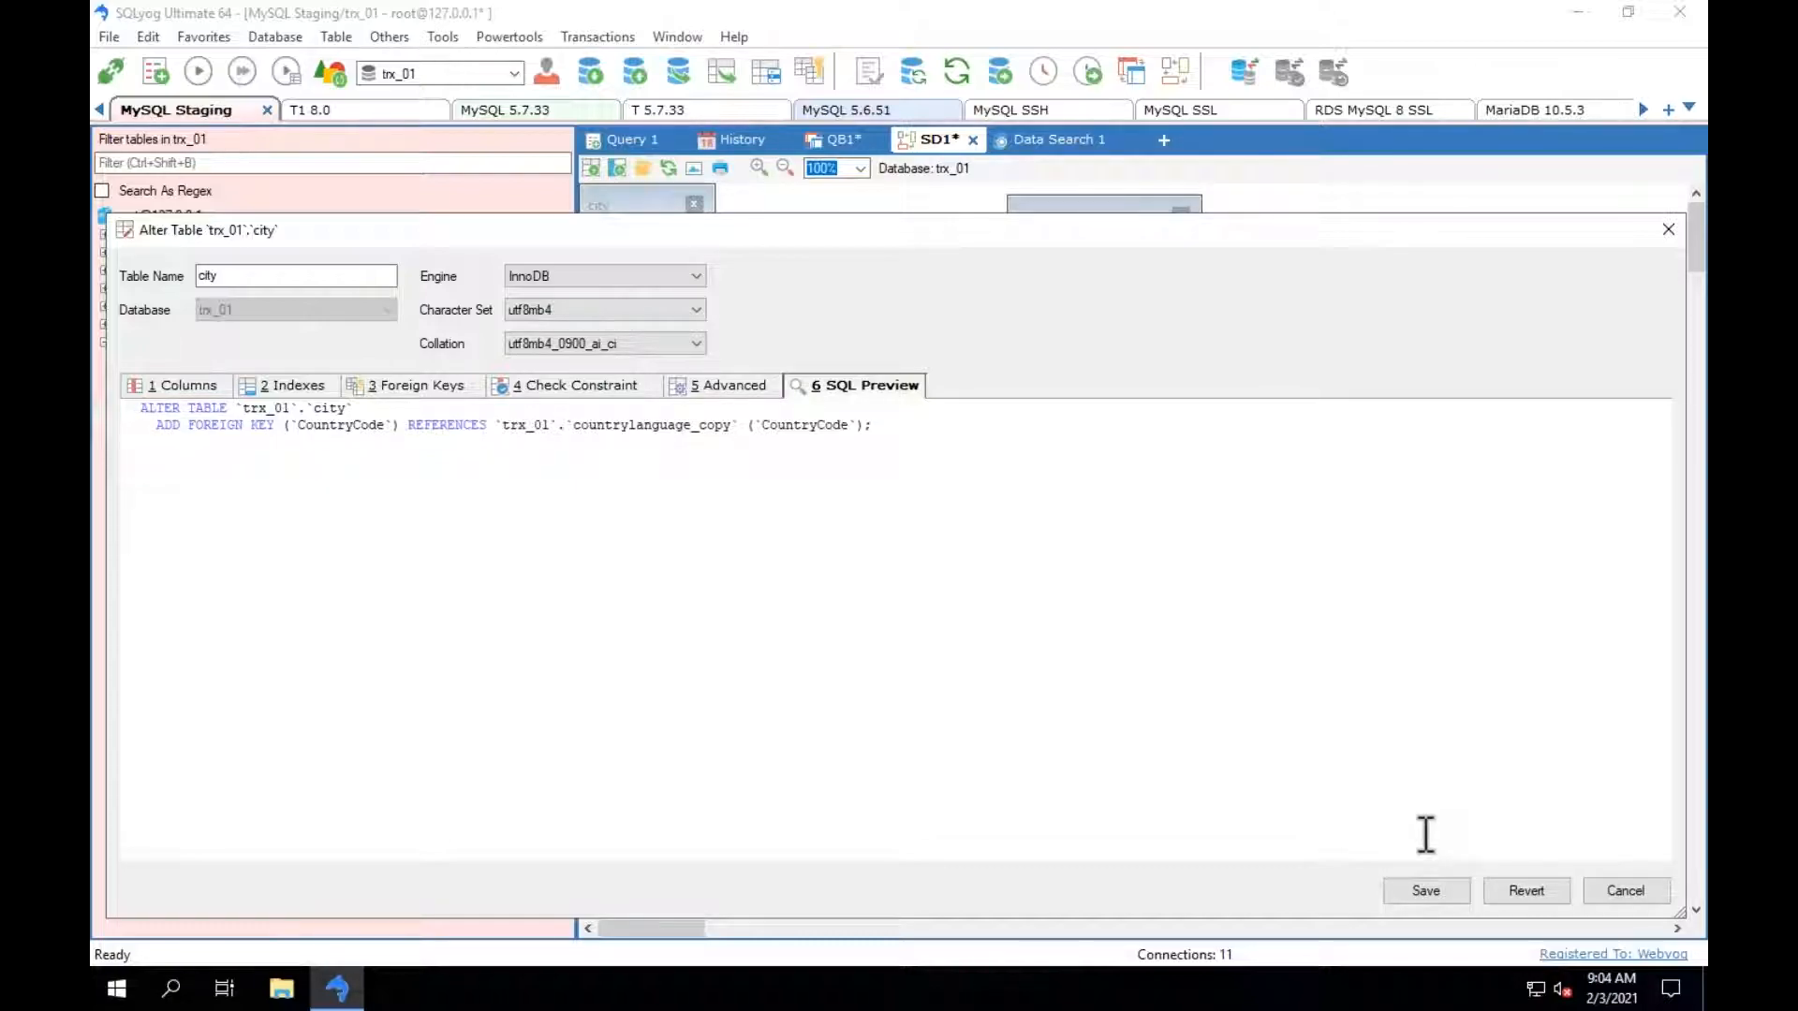
left_click(1524, 892)
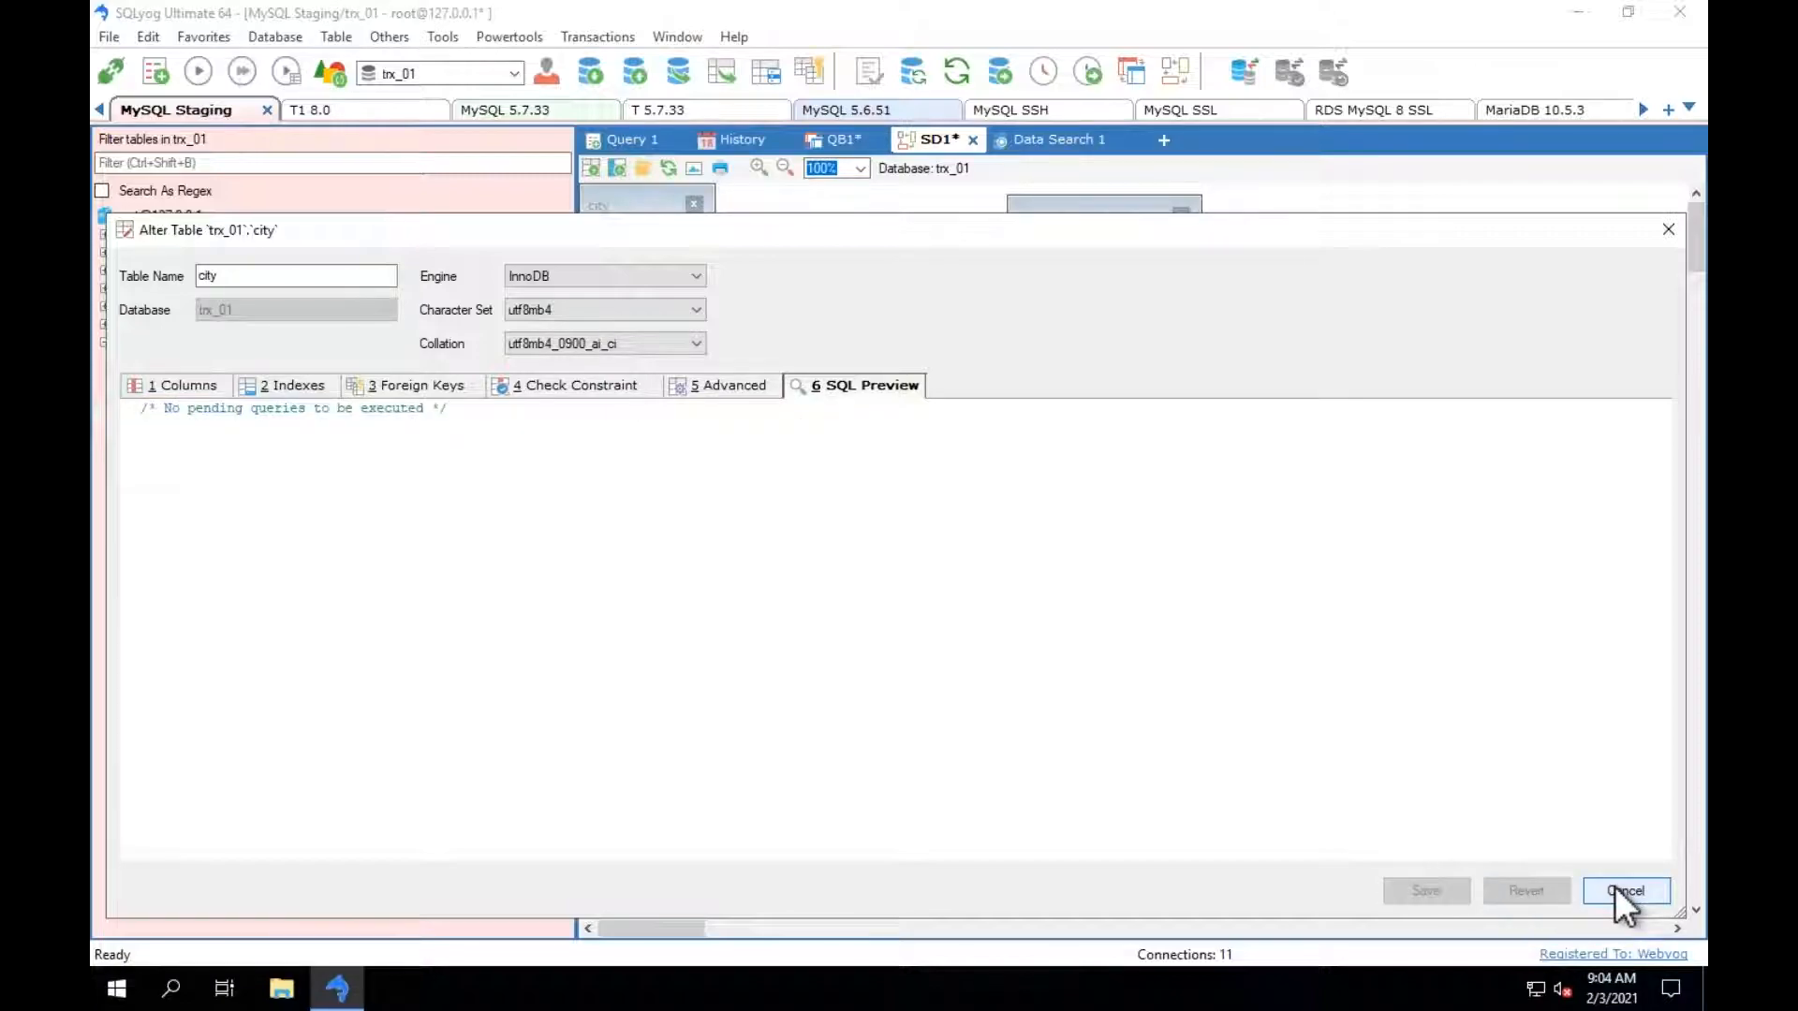
left_click(1614, 885)
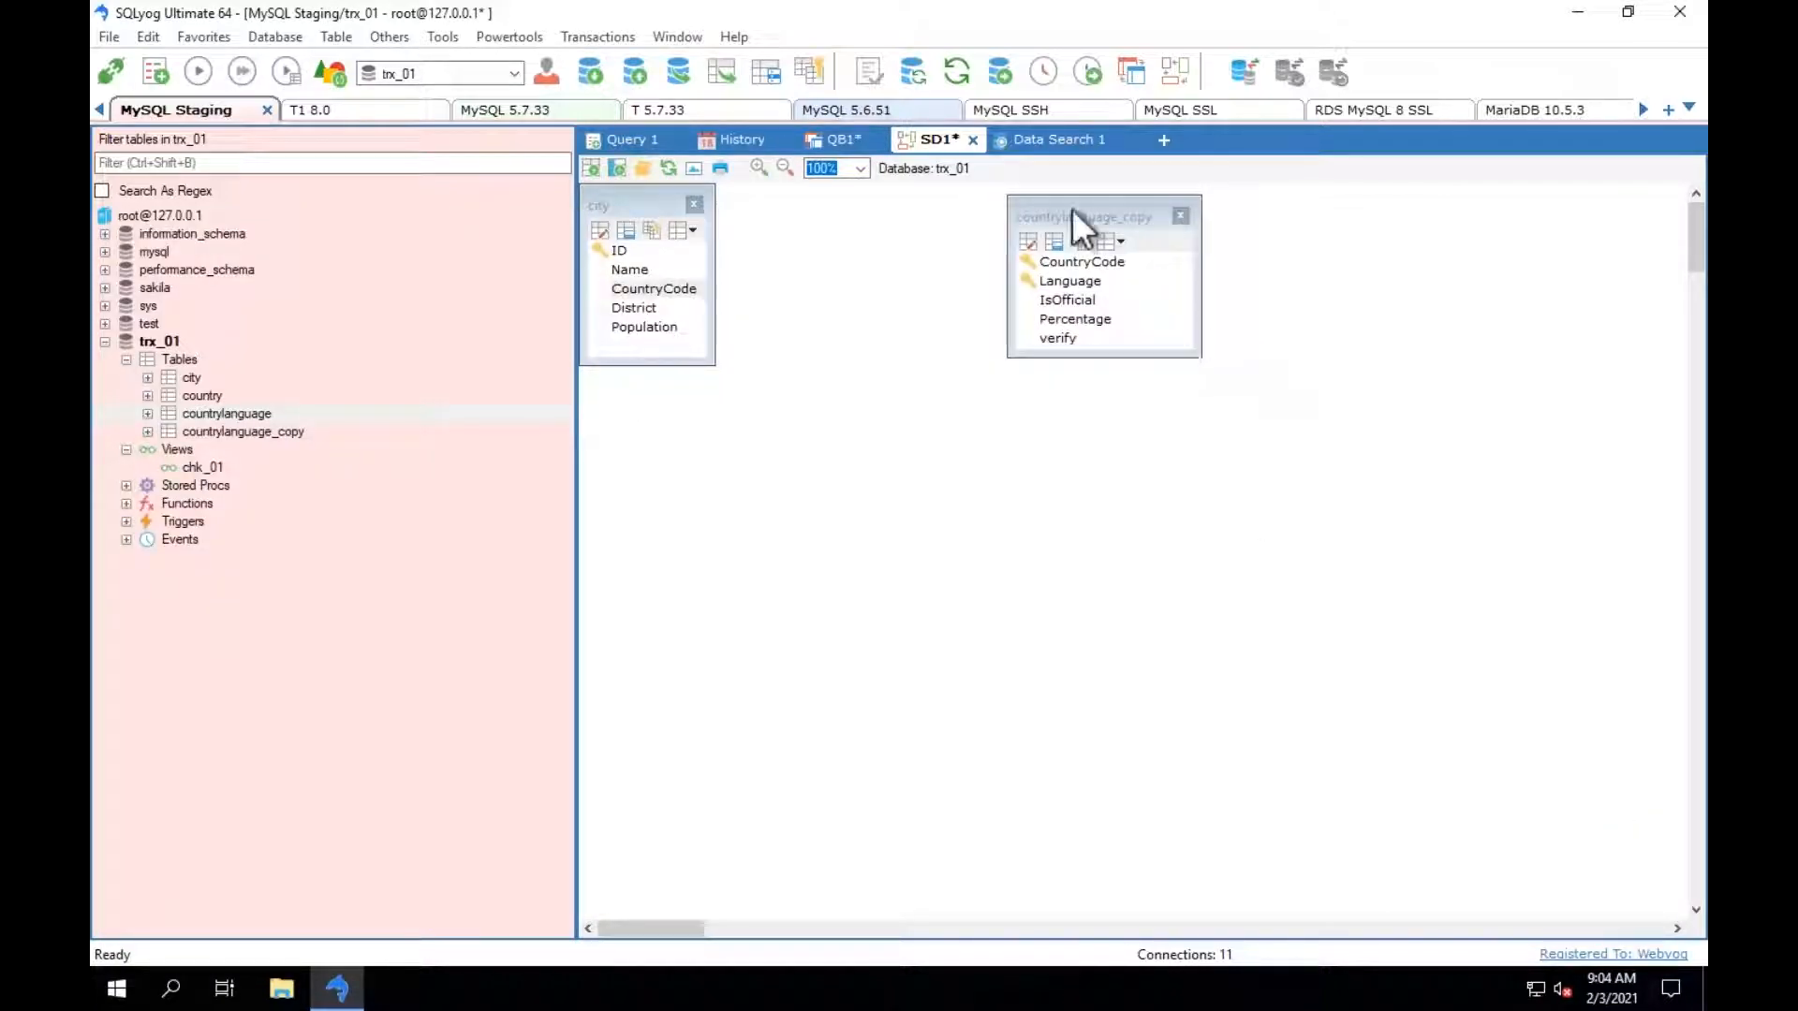
Use Data Search 1 to search the countrylanguage table for America, and repeat the search on the country table.
left_click(1164, 140)
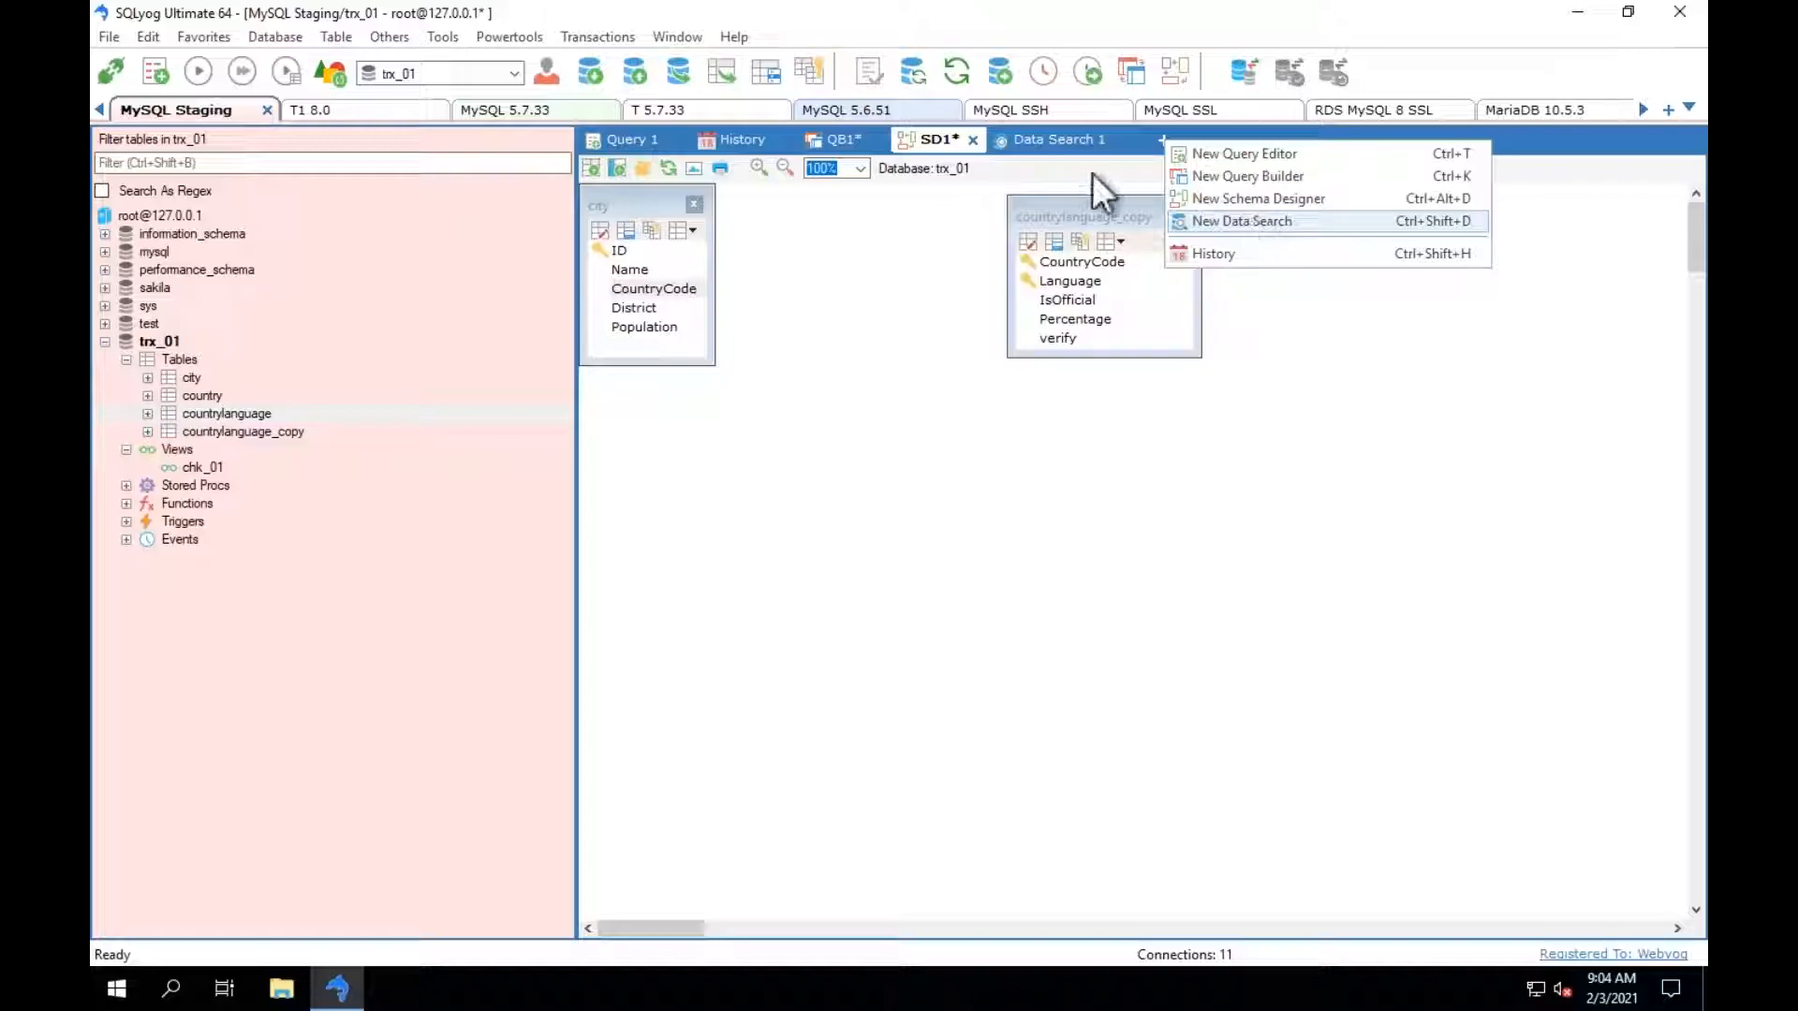
left_click(1038, 143)
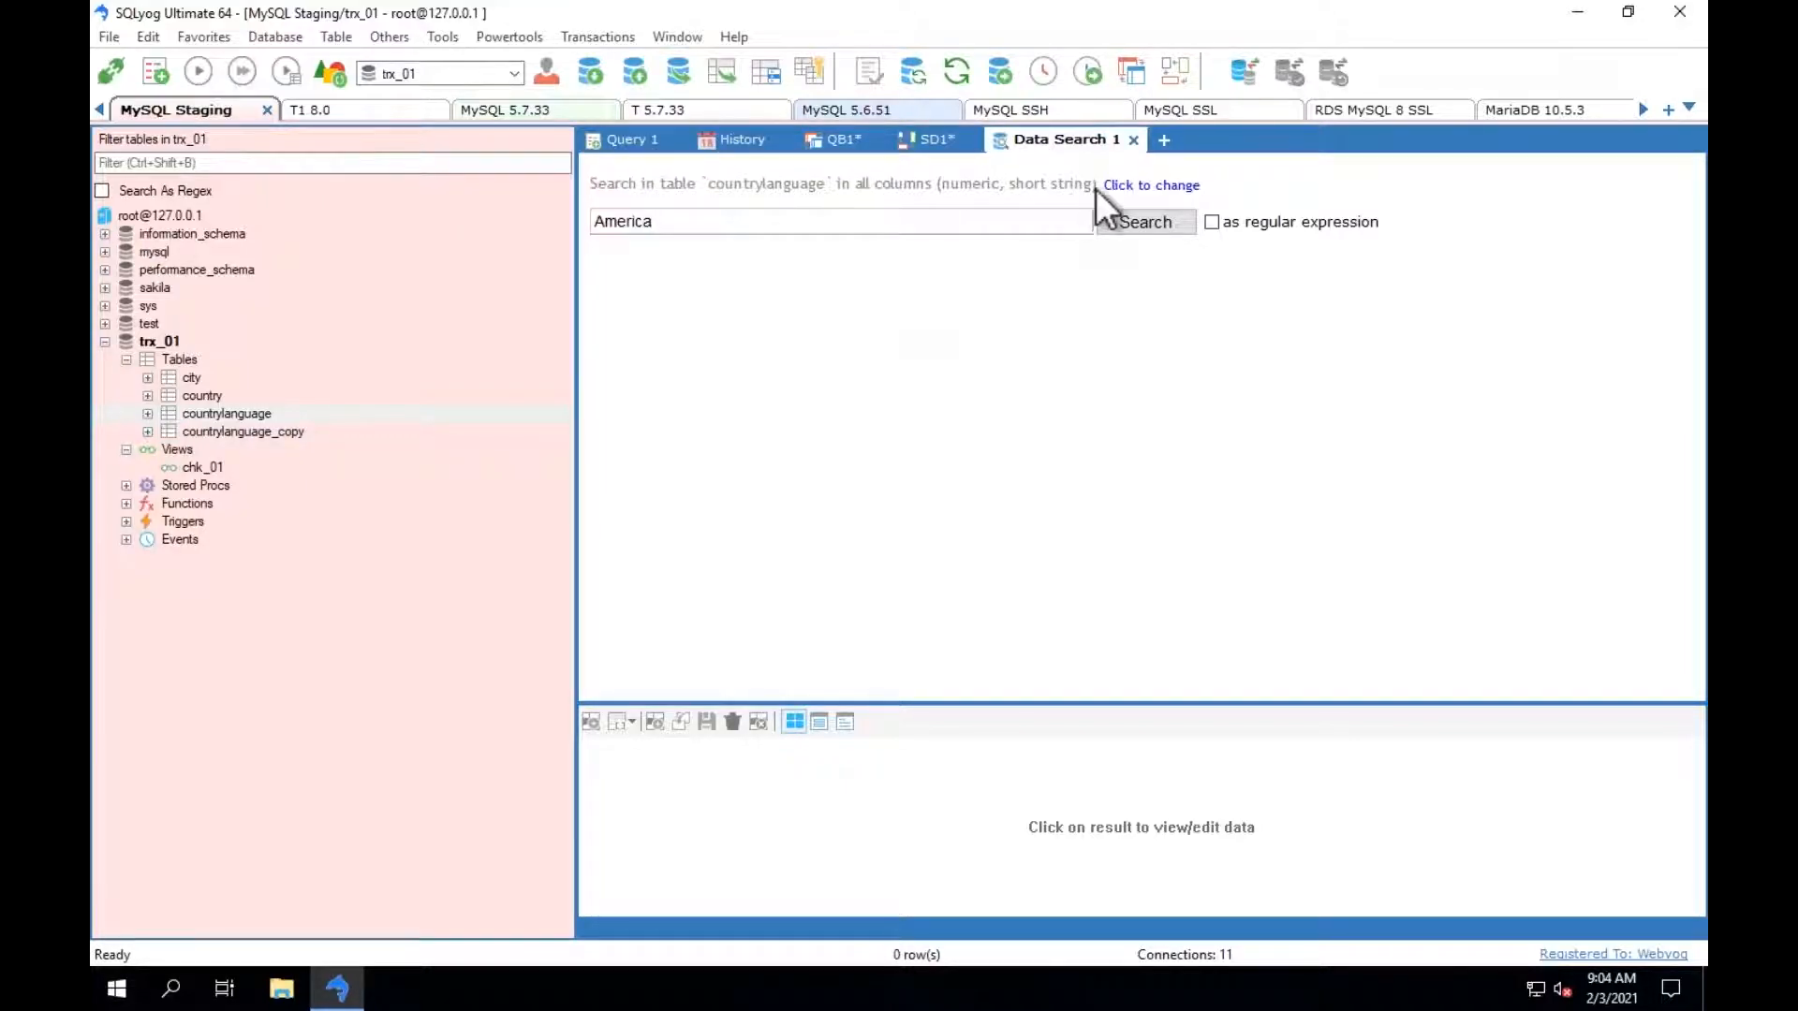
left_click(1143, 227)
left_click(1142, 221)
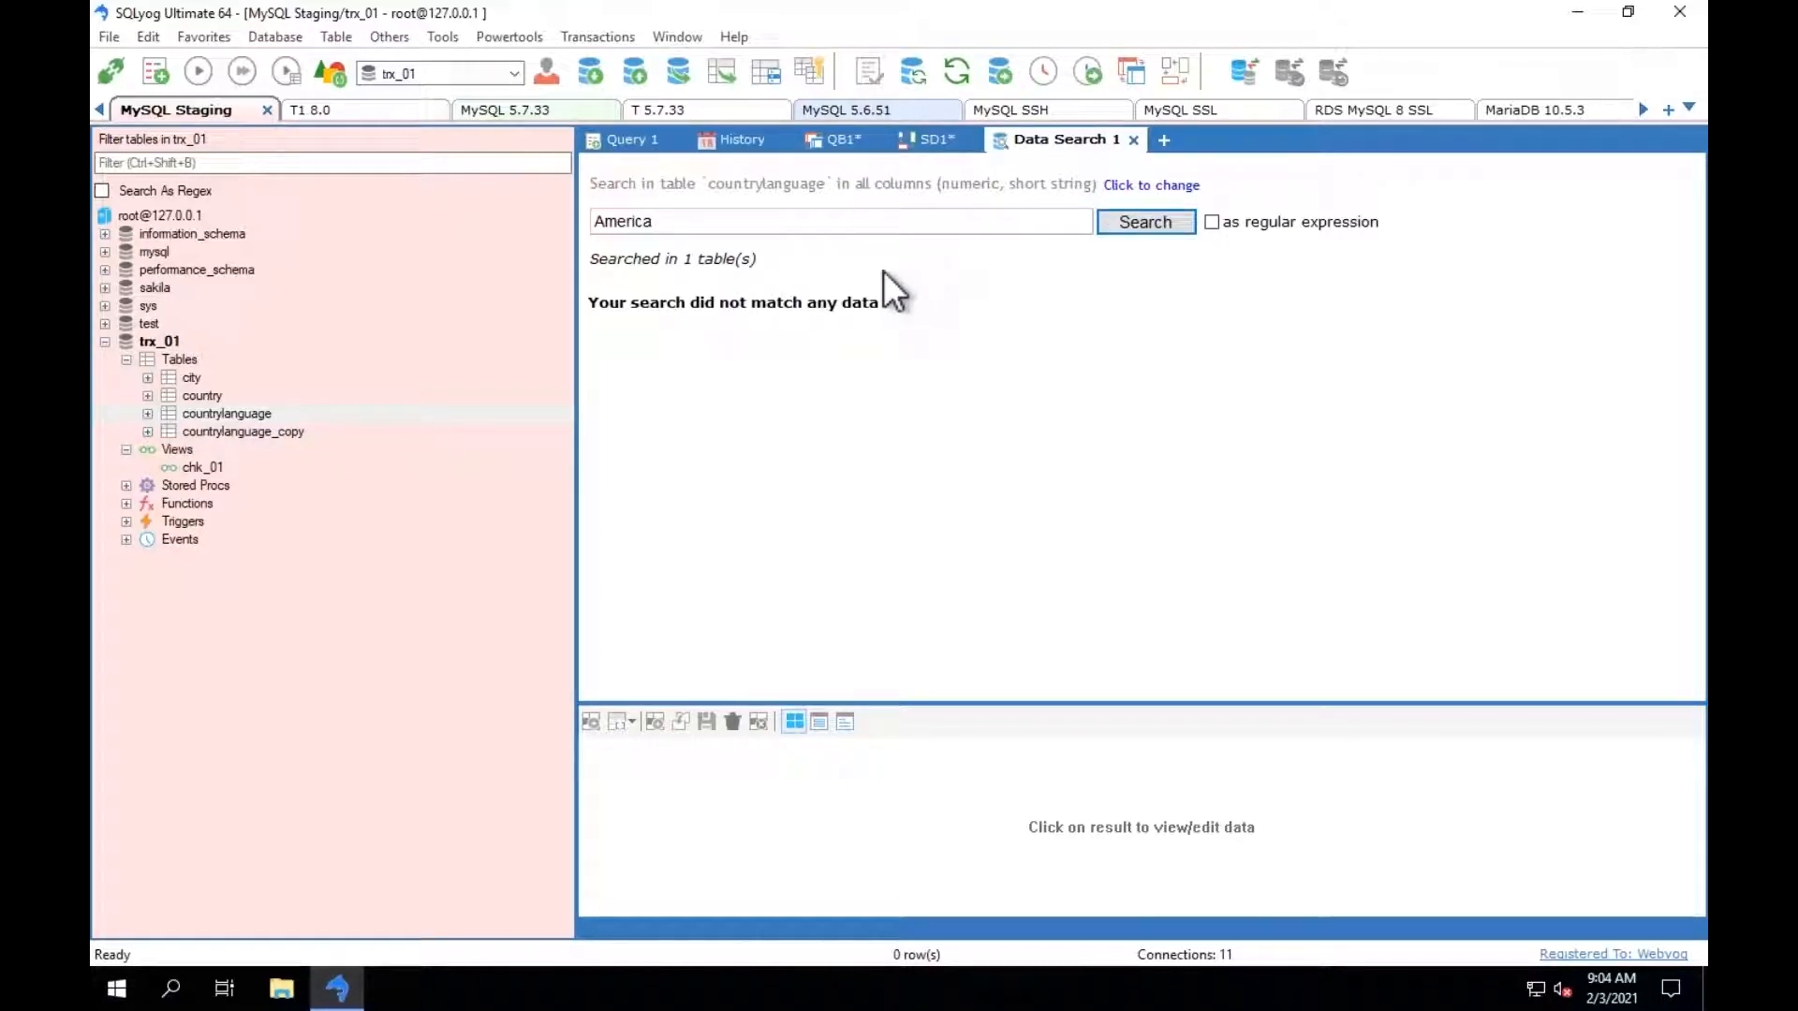
left_click(218, 397)
left_click(1120, 228)
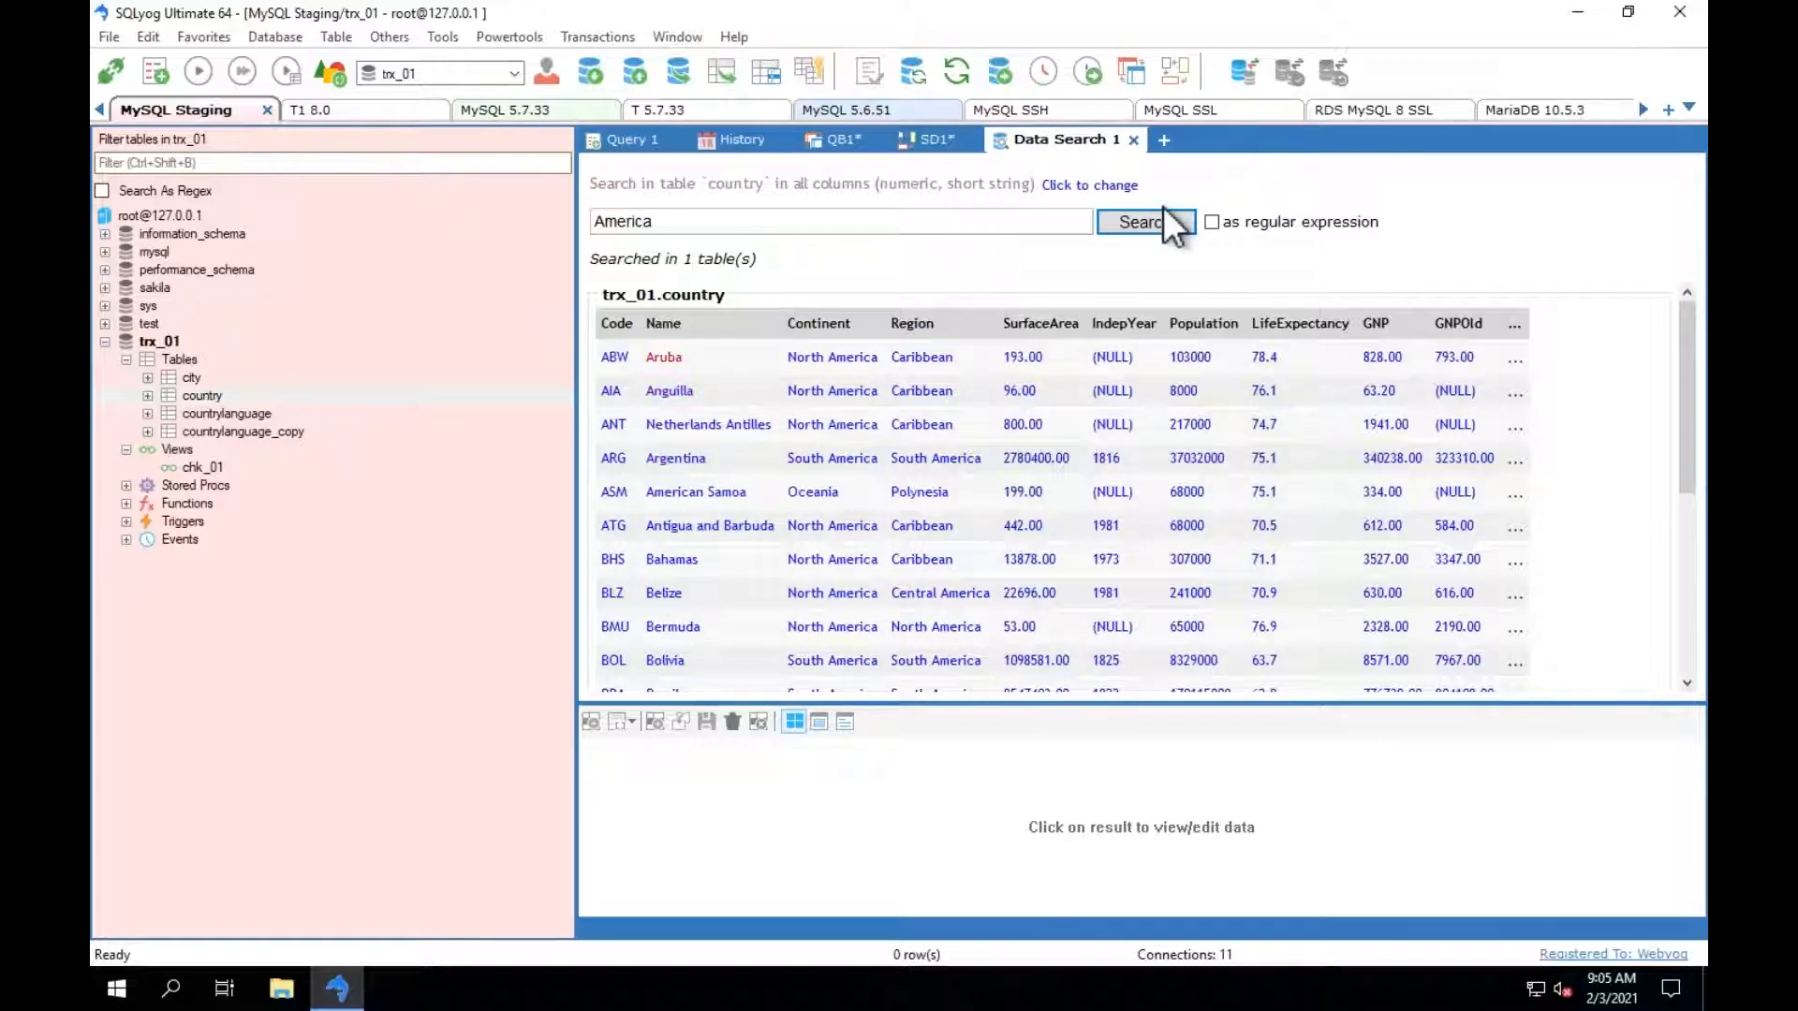
Search the country table with the regular expression ^America and open the American Samoa record.
left_click(1211, 222)
type("^")
left_click(1132, 228)
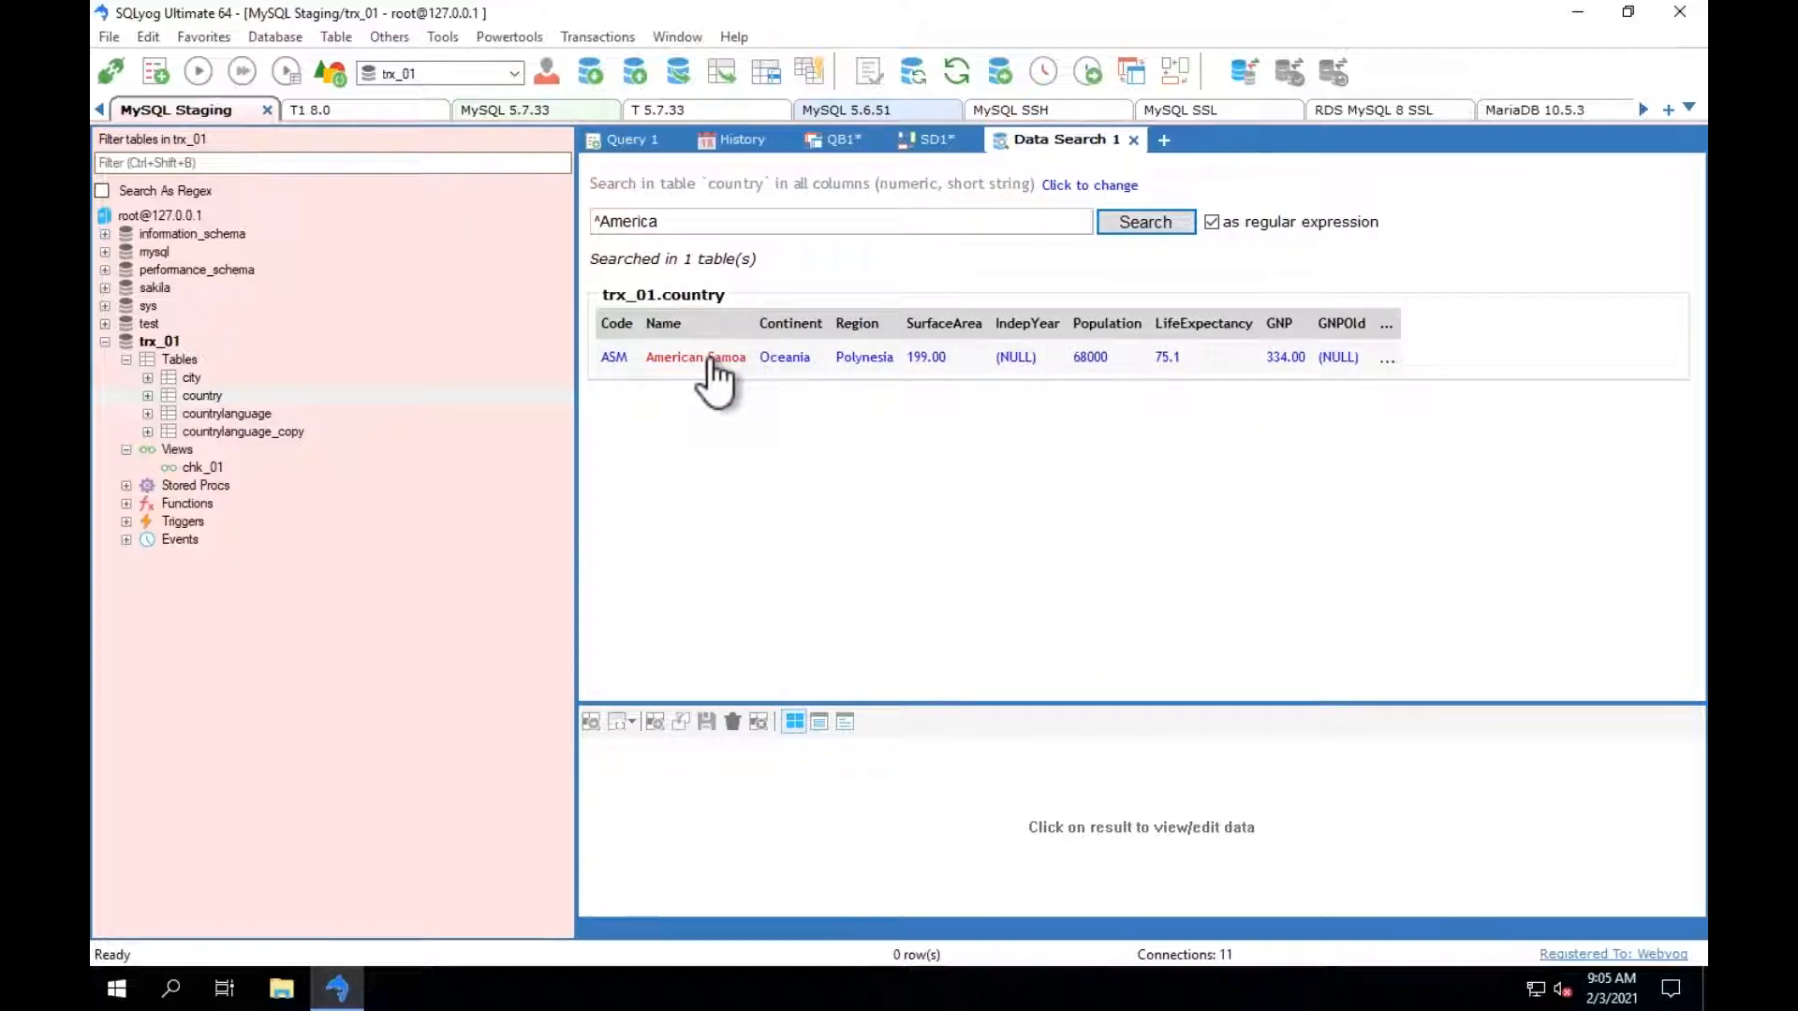
left_click(710, 360)
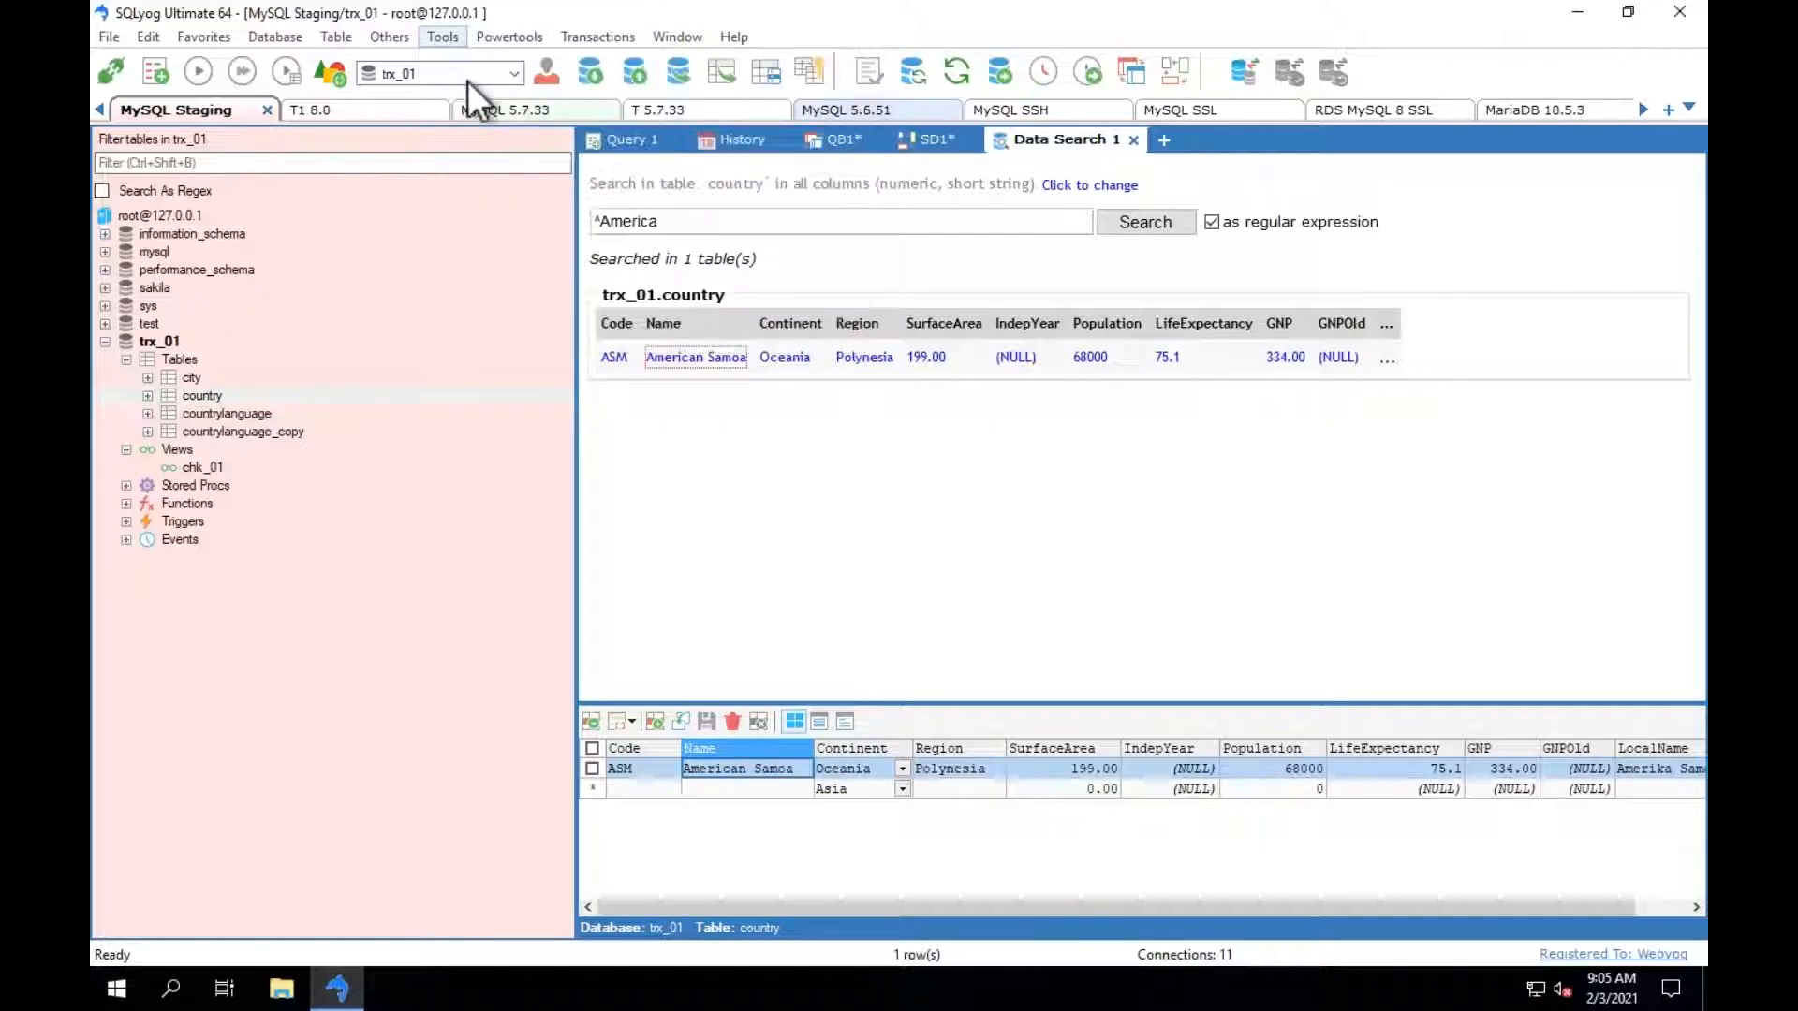
Review the SQL dump options for backing up the trx_01 database, and leave without exporting.
left_click(442, 41)
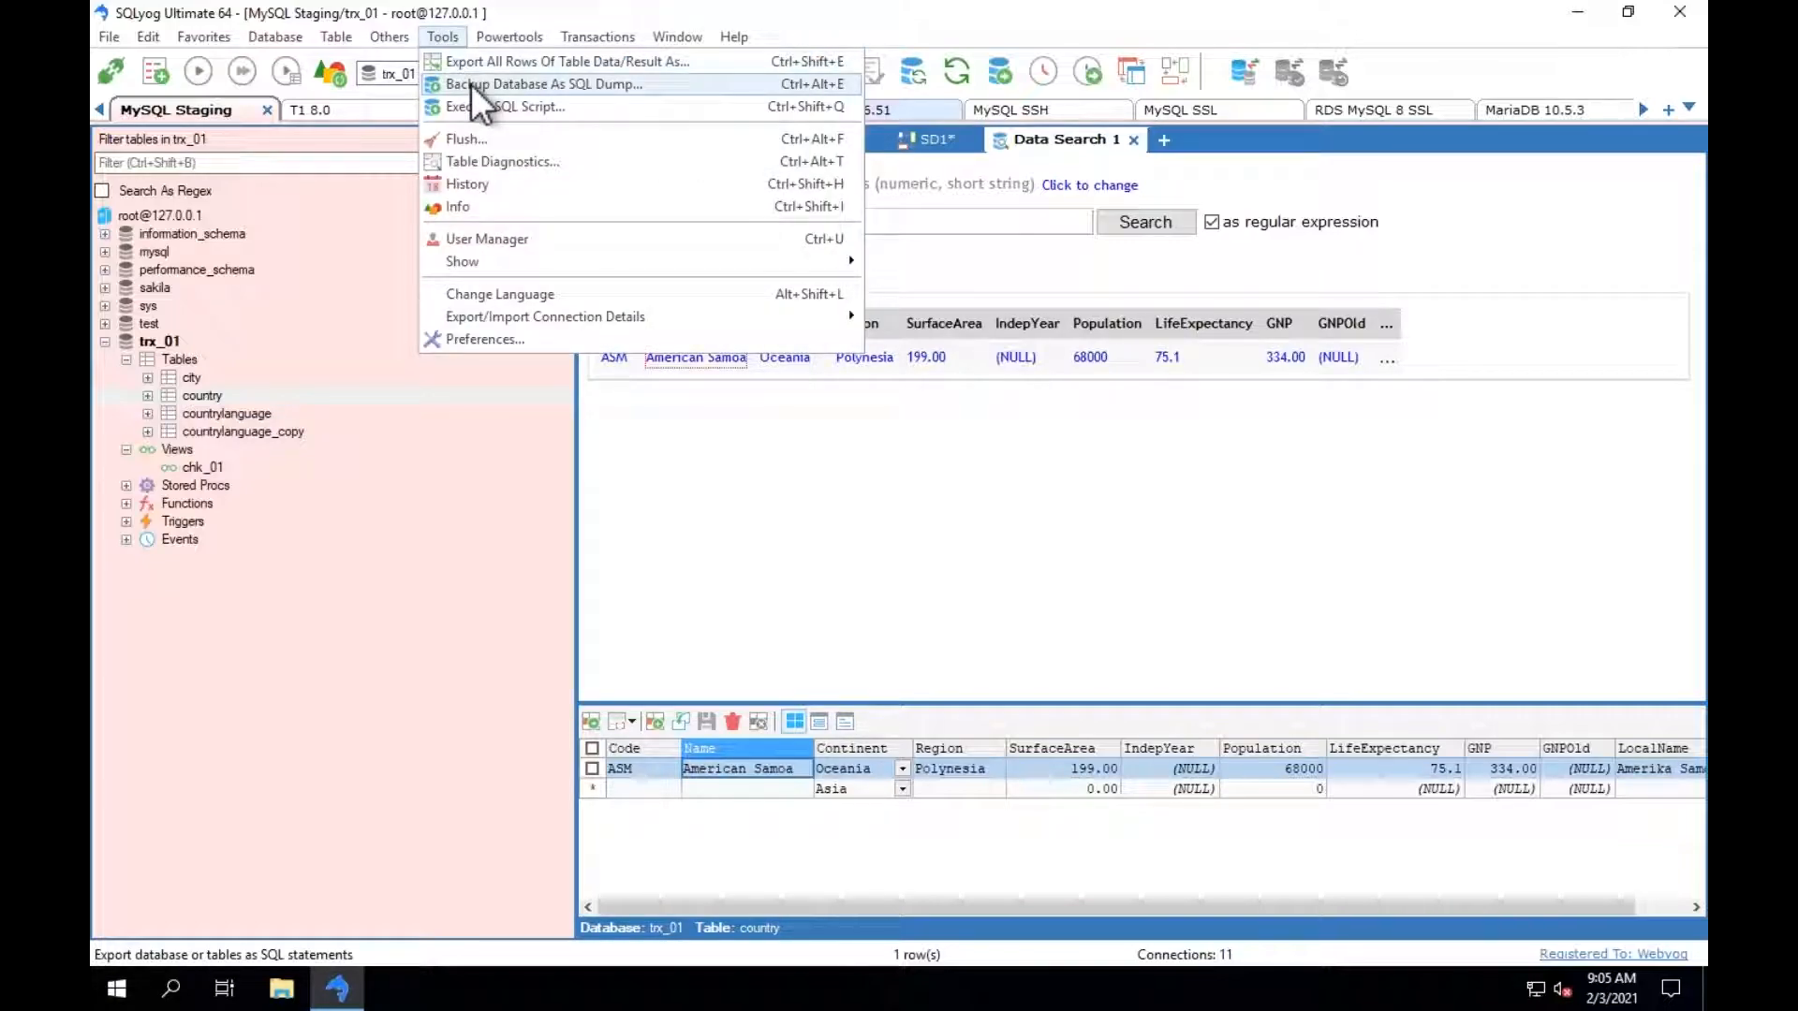
left_click(525, 82)
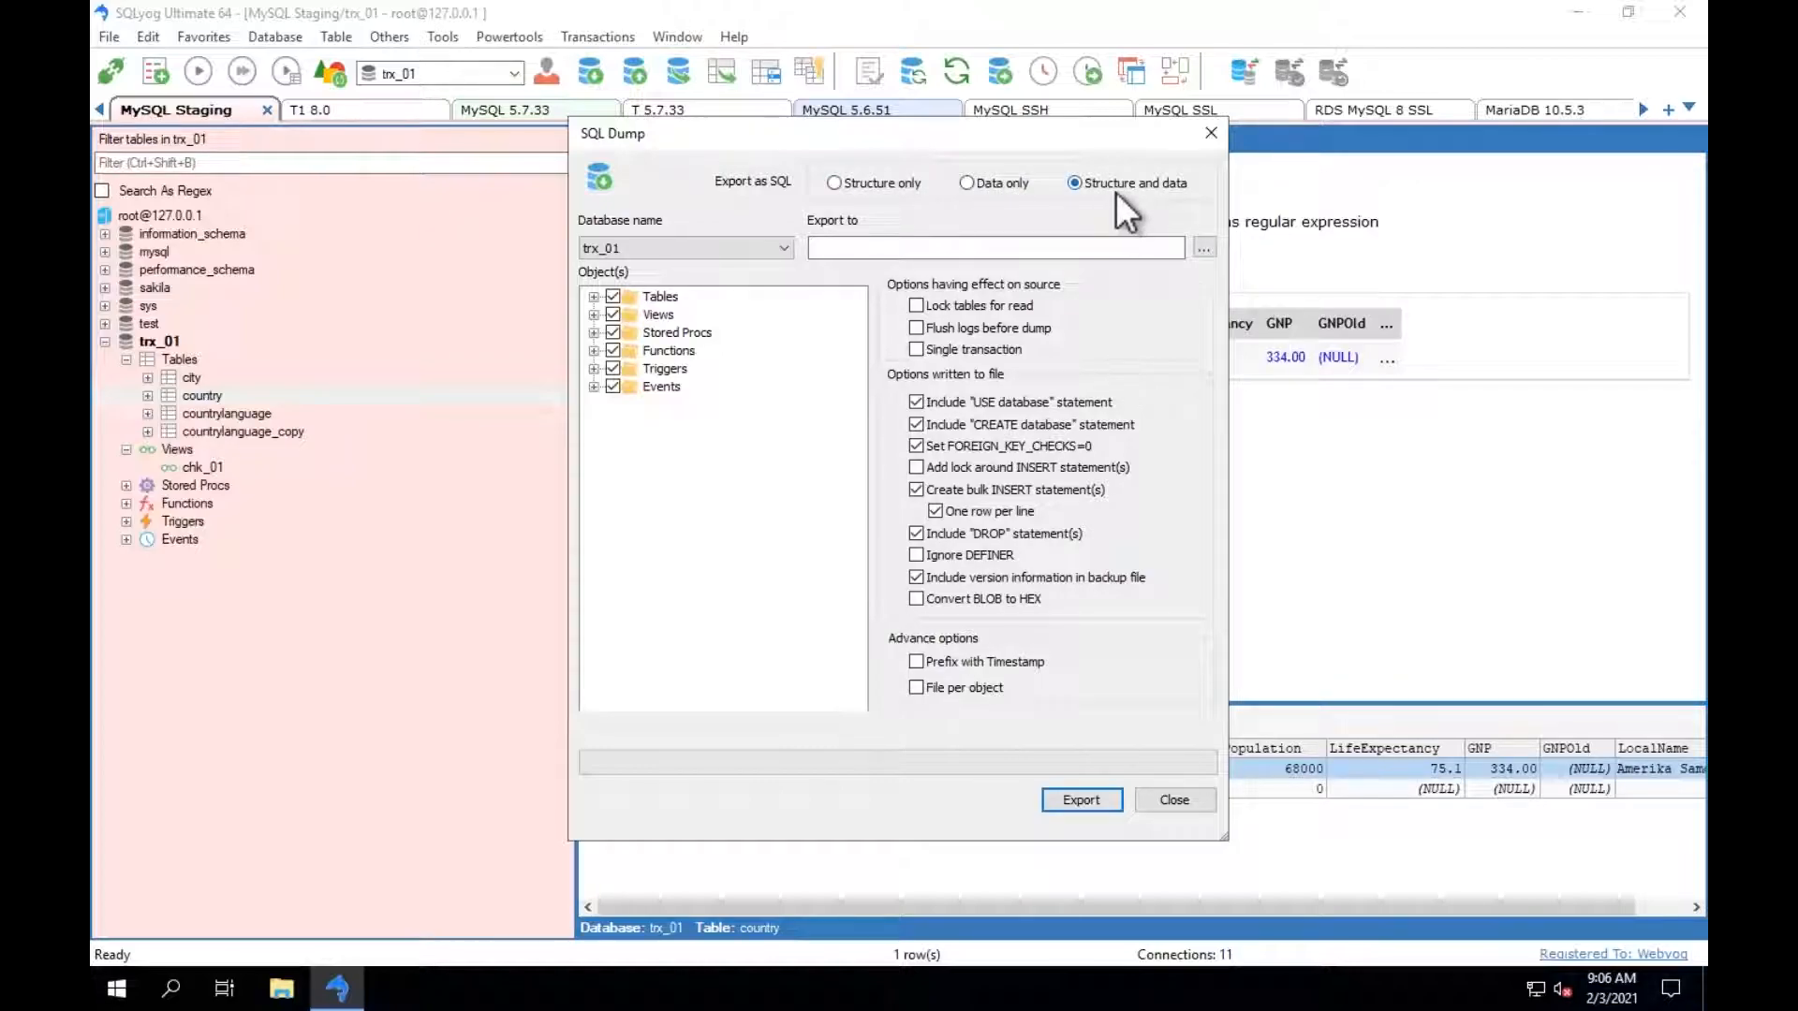
left_click(1170, 796)
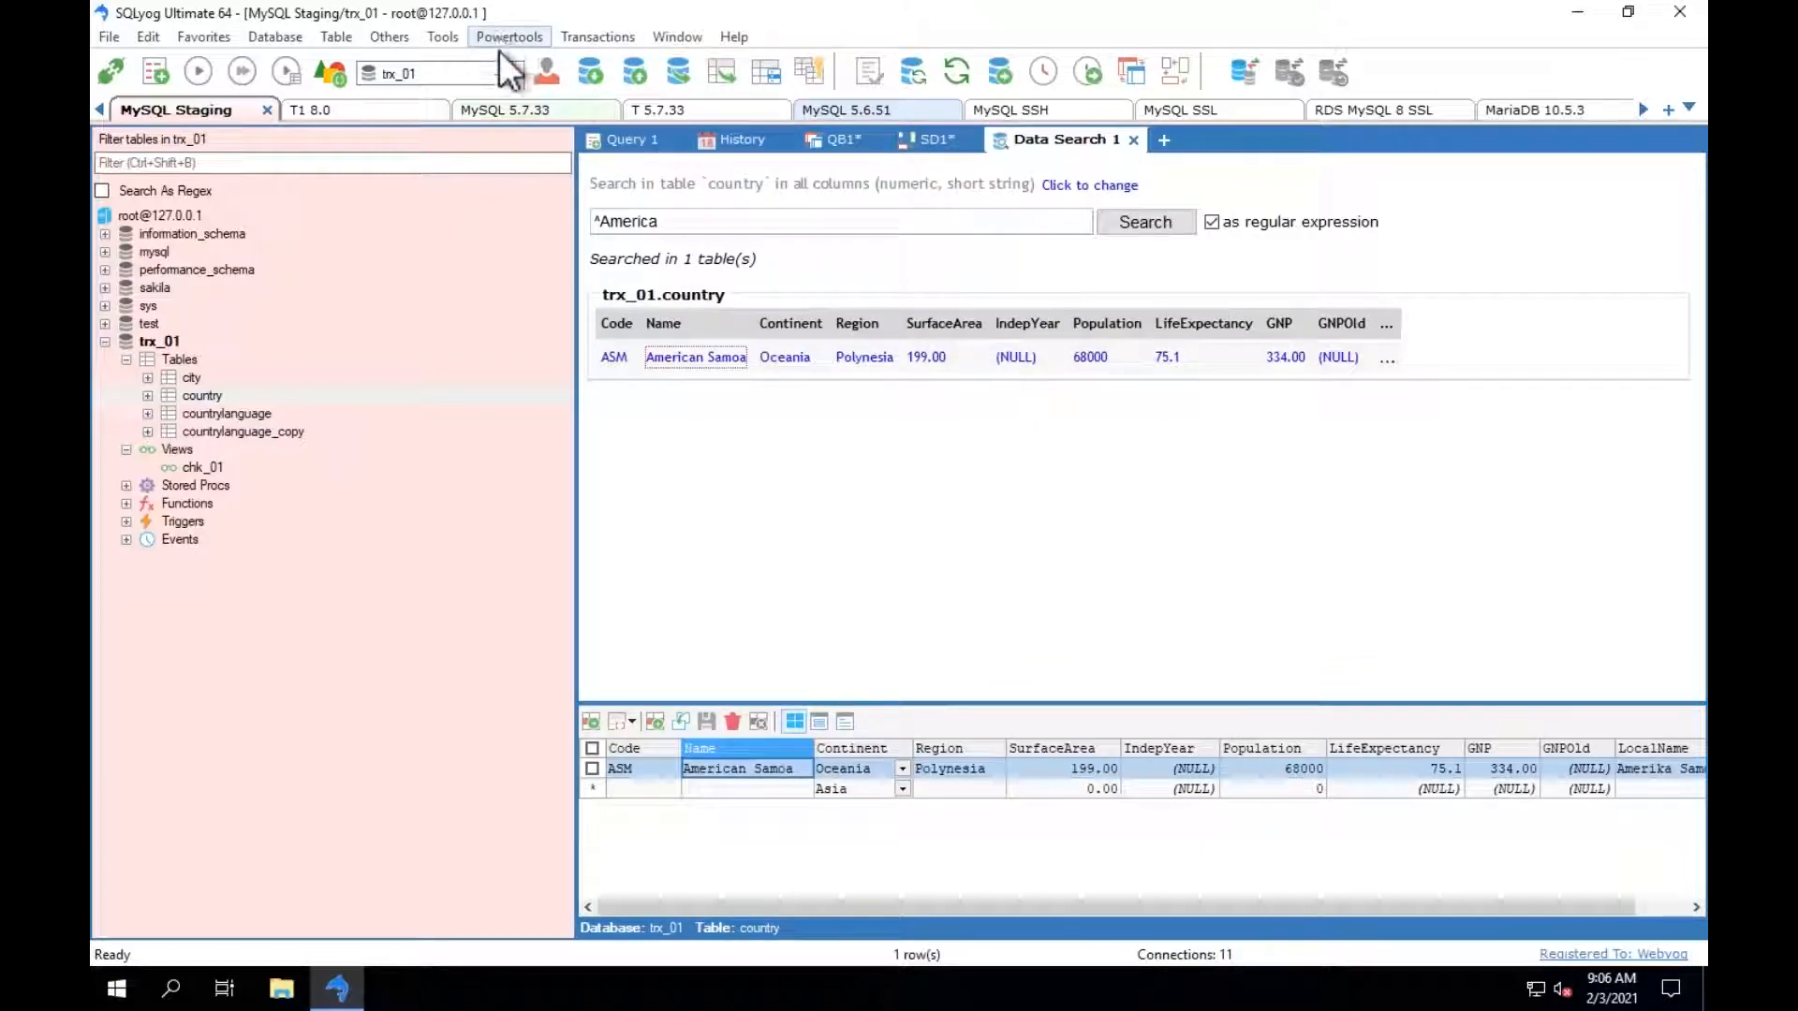
Start a scheduled backup and load the saved job backup_trx_01 for editing.
left_click(506, 36)
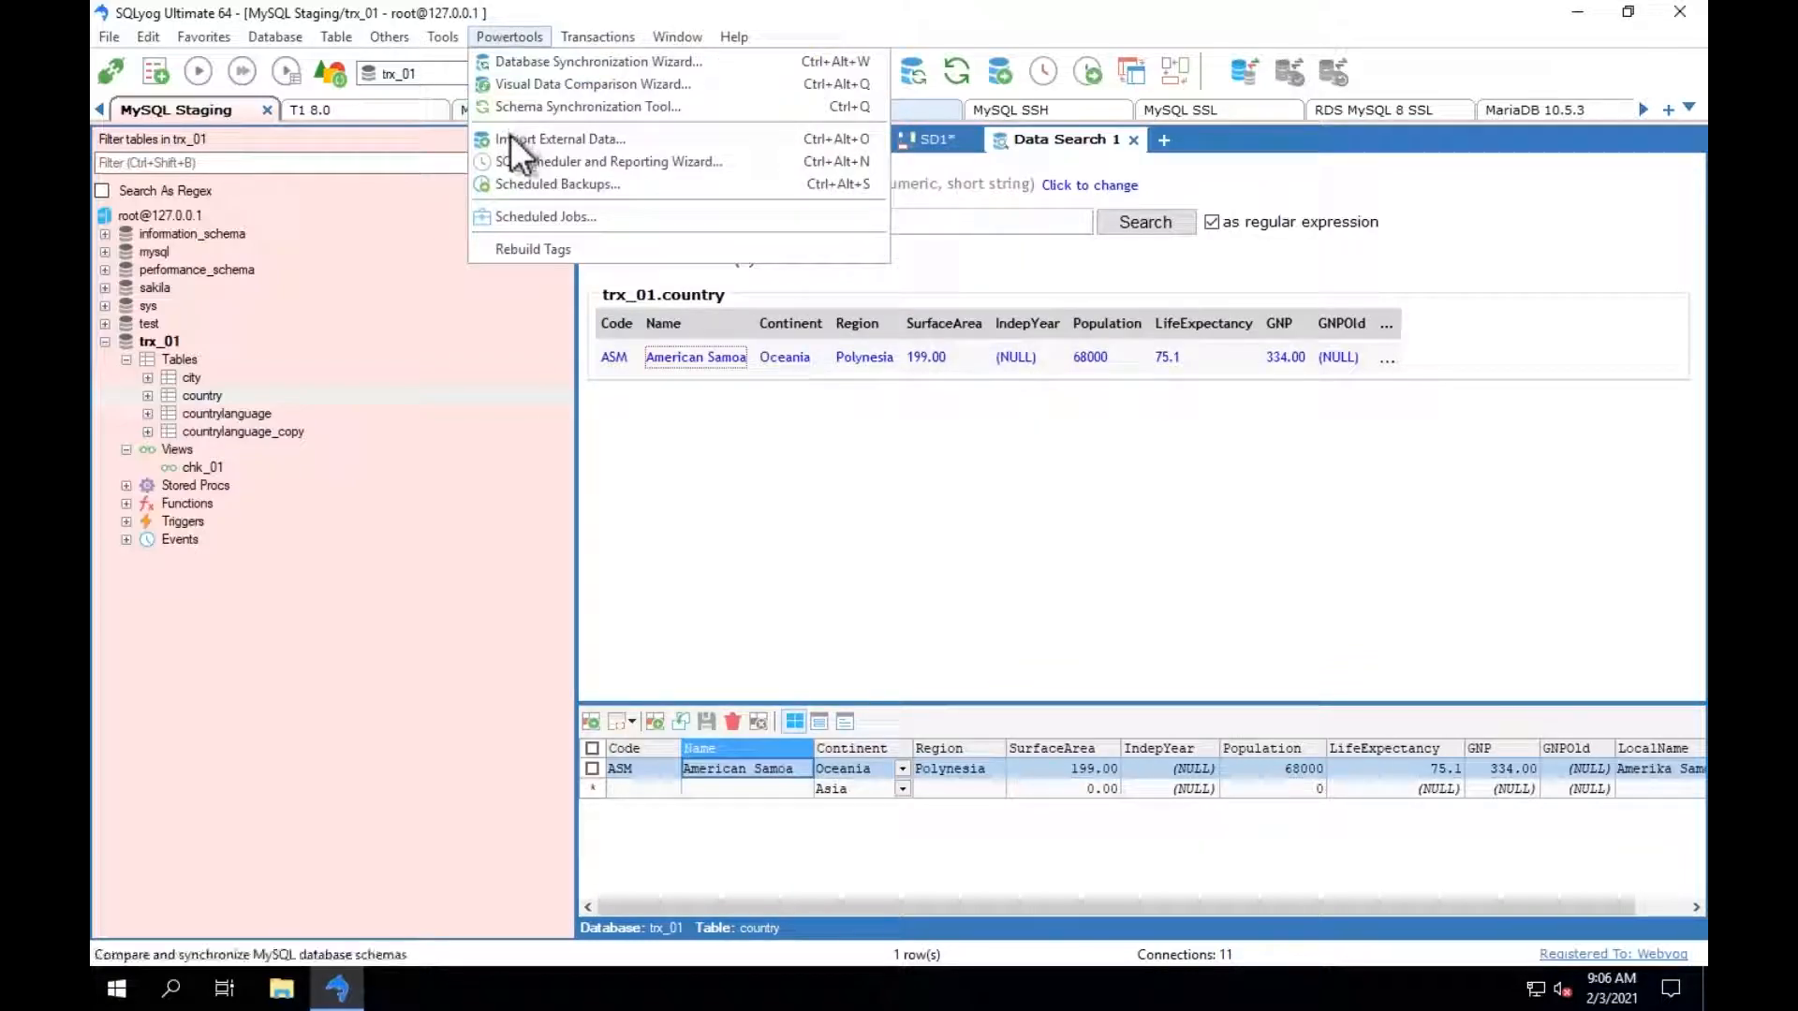
left_click(534, 183)
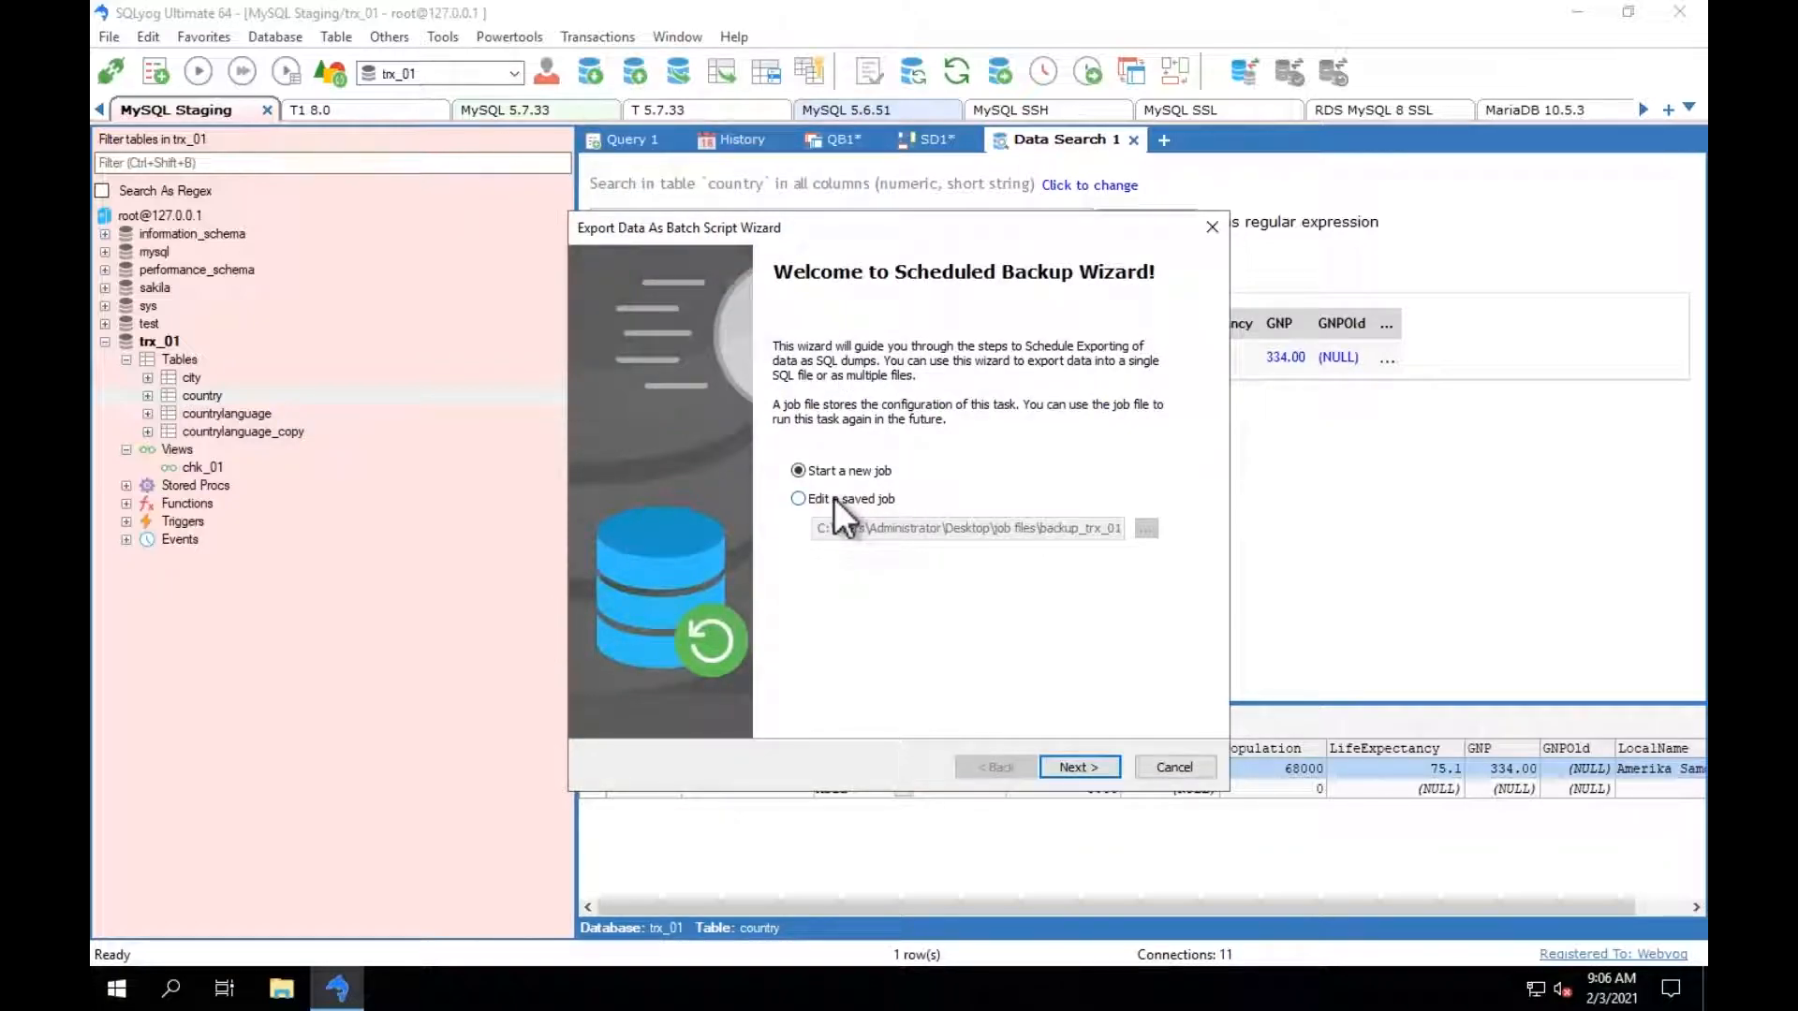
left_click(846, 502)
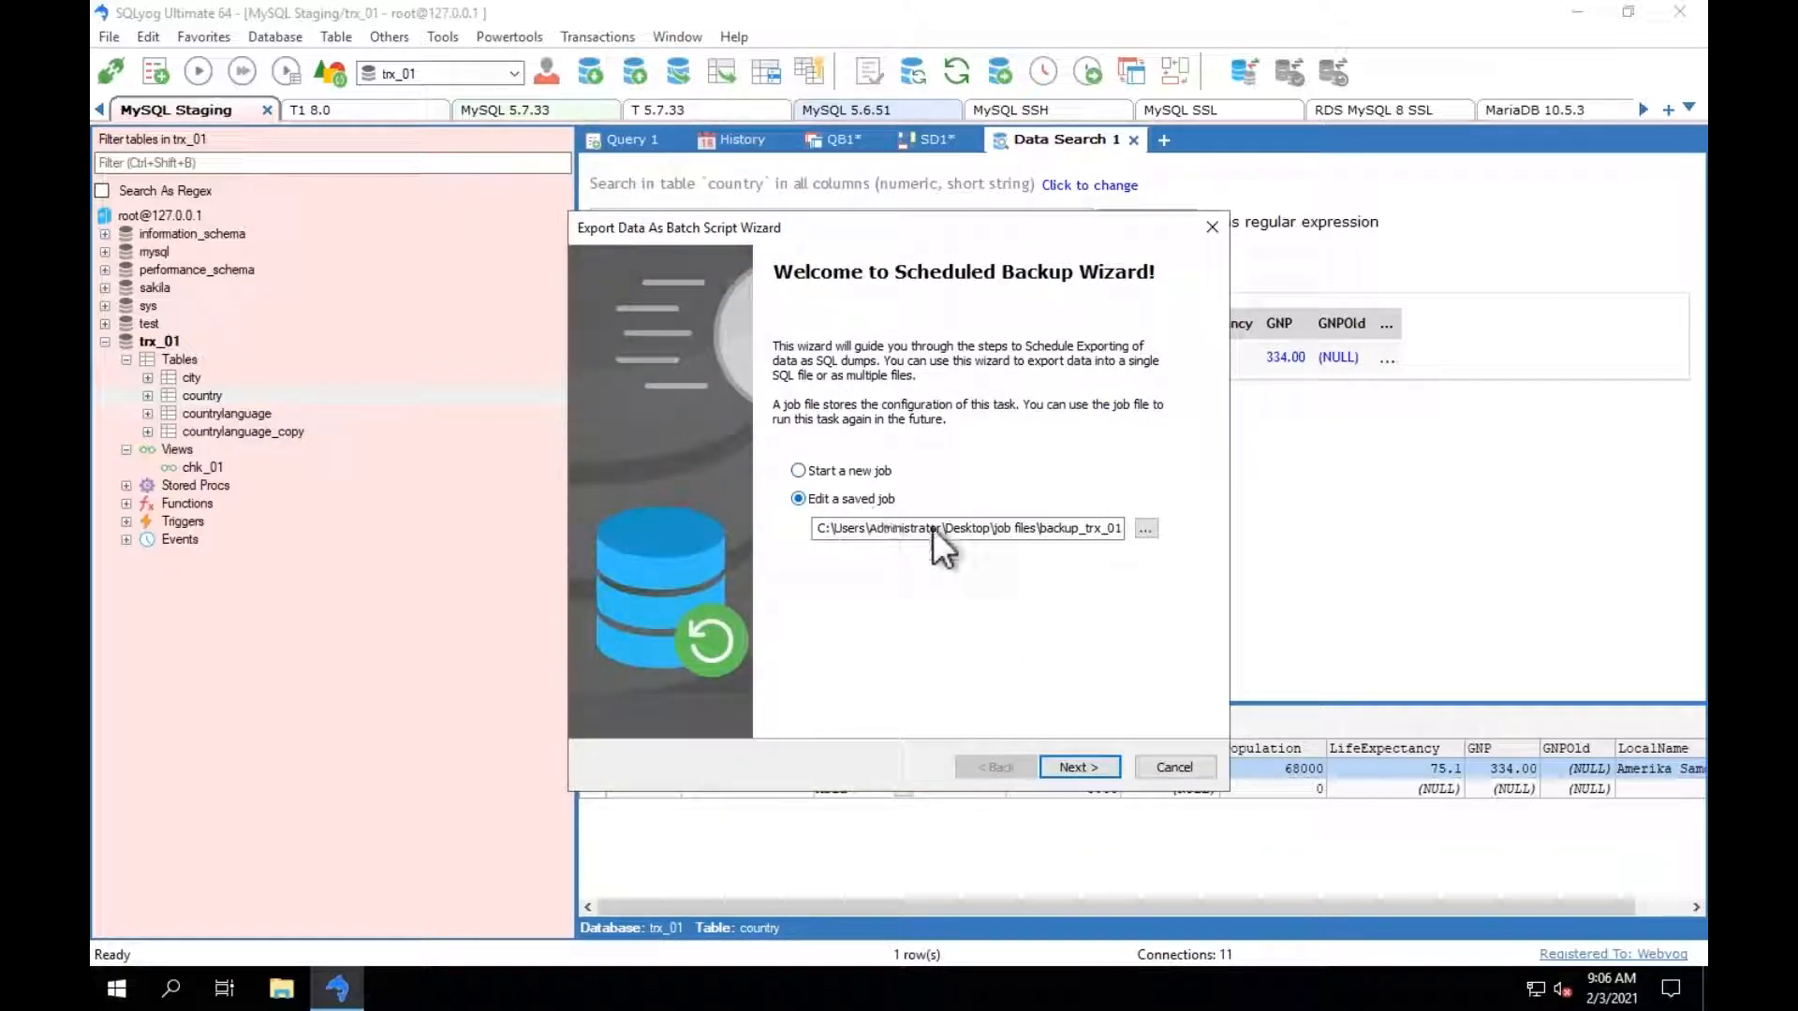
left_click(1086, 766)
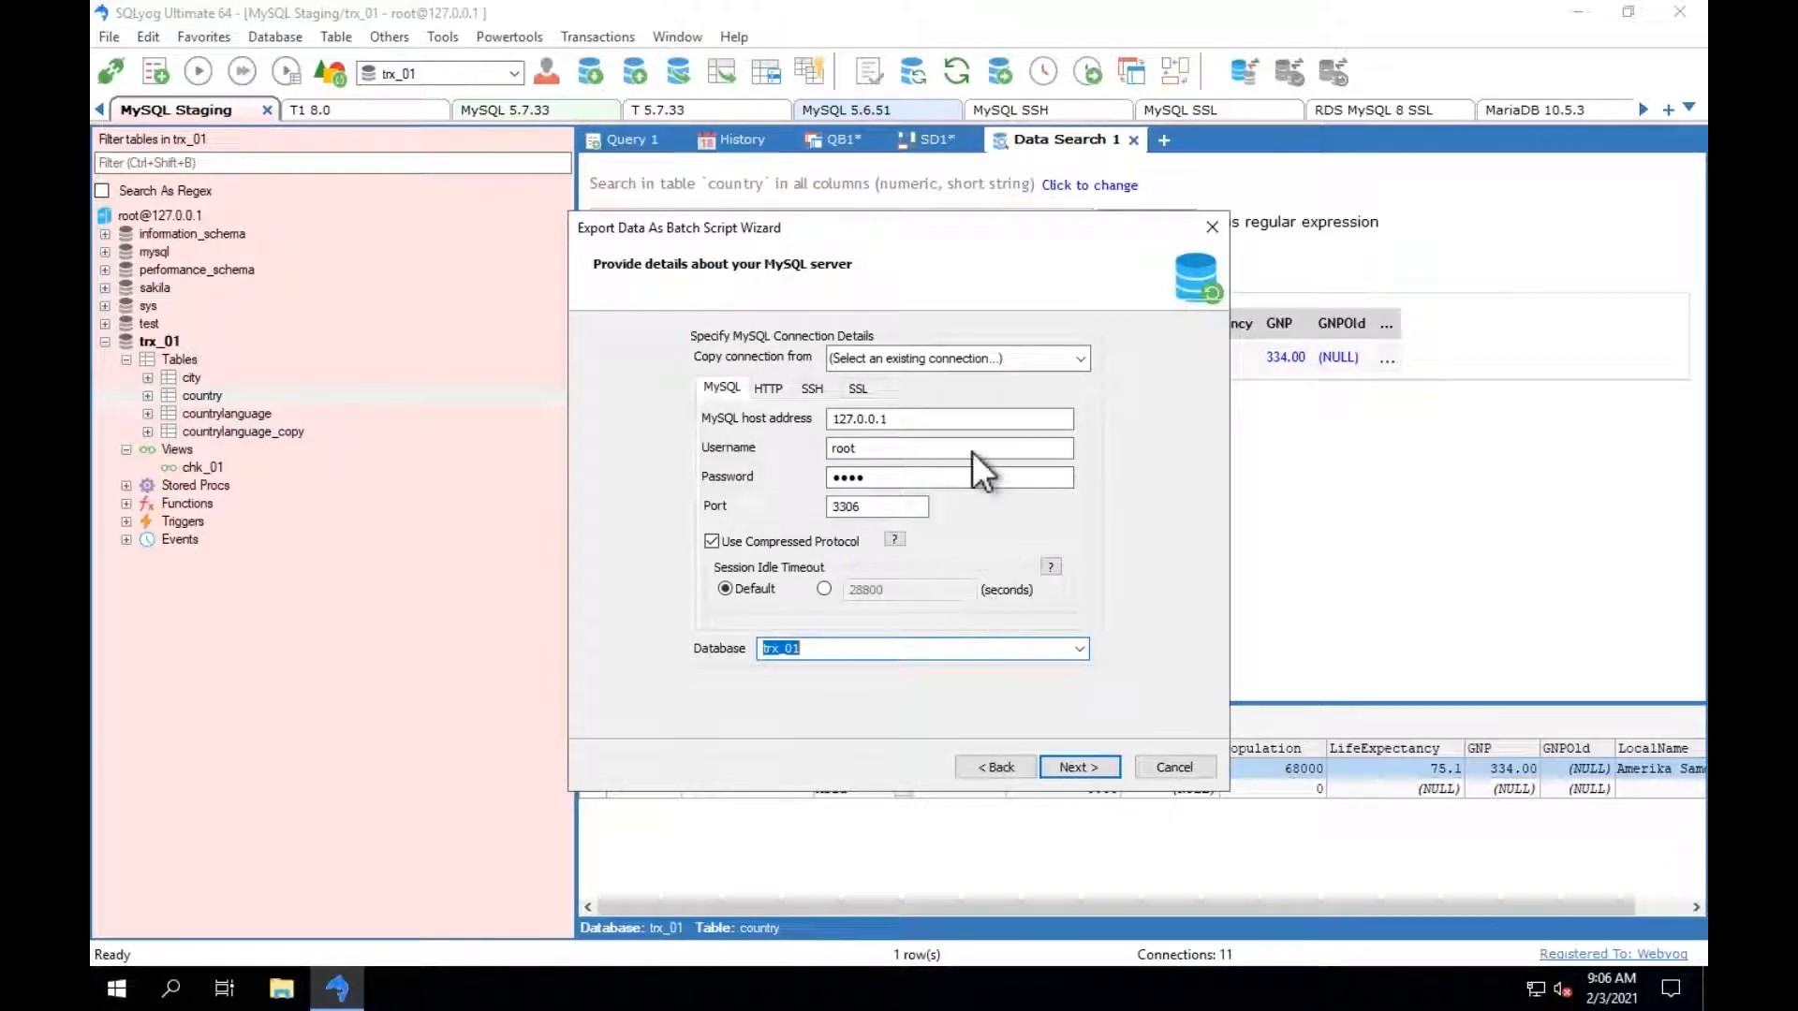
Copy the backup job's connection from MySQL Staging and choose trx_01 as its database.
left_click(1080, 360)
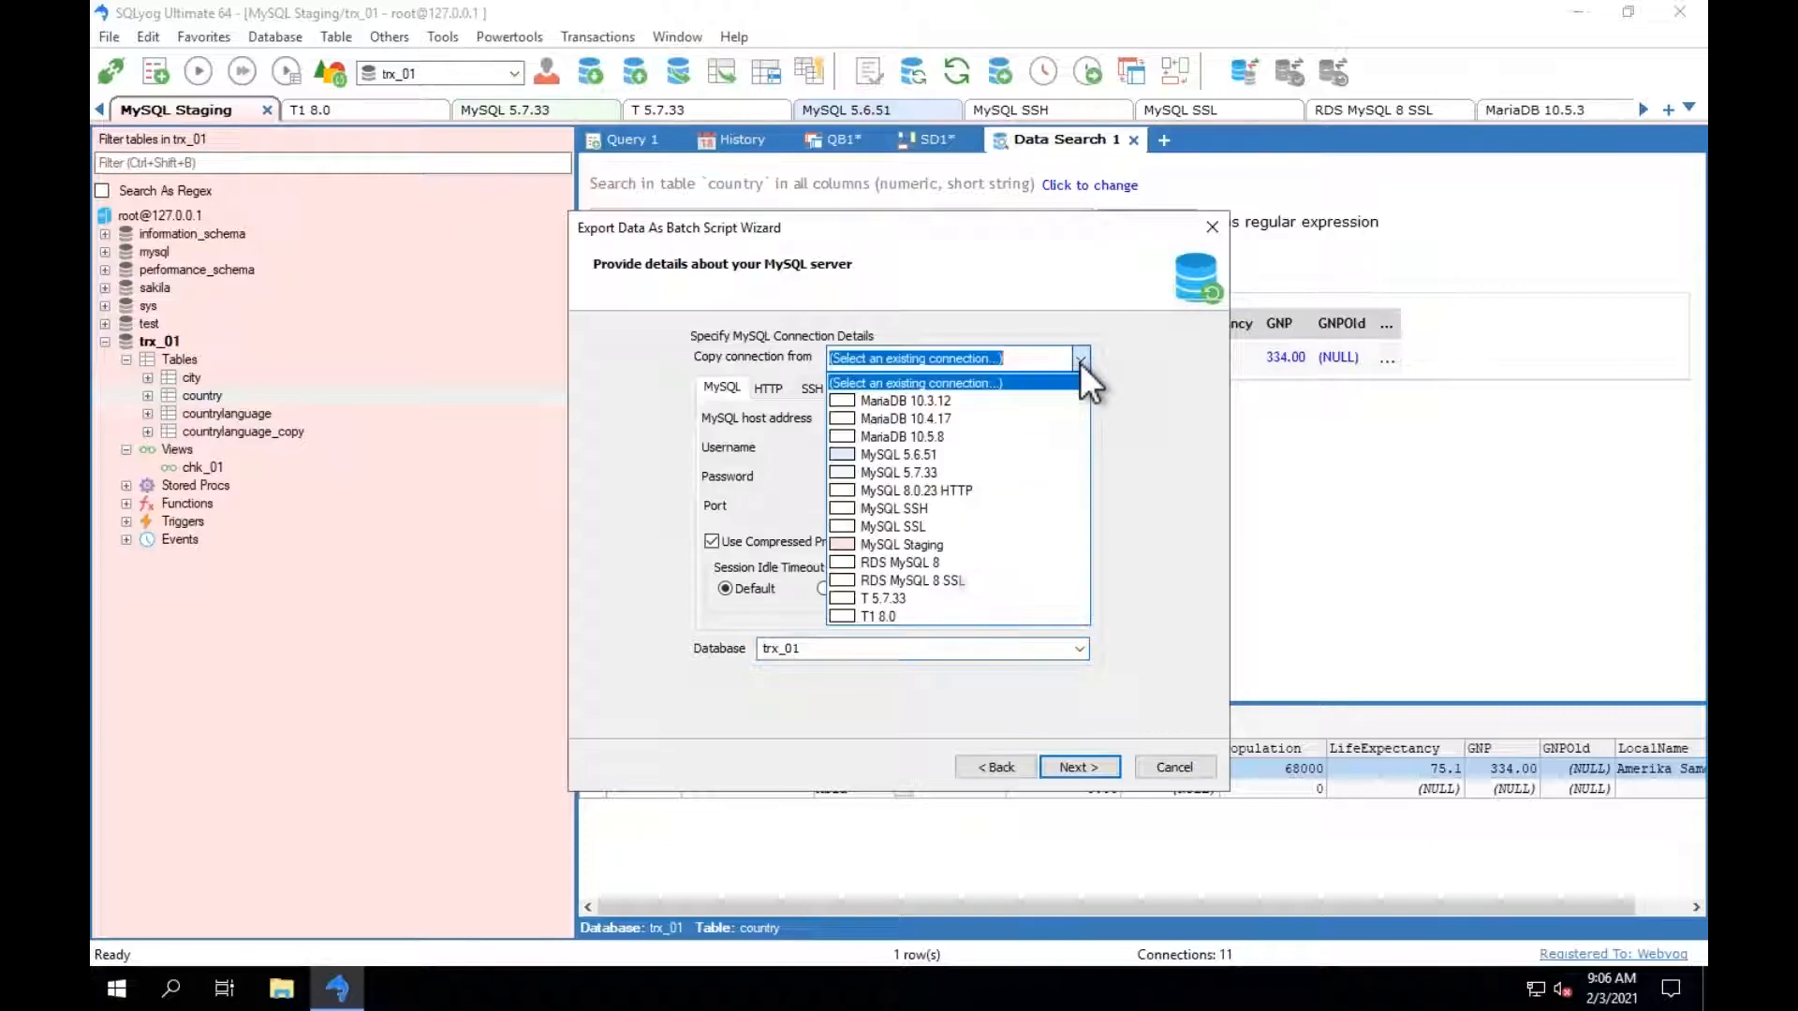
left_click(936, 544)
left_click(1080, 648)
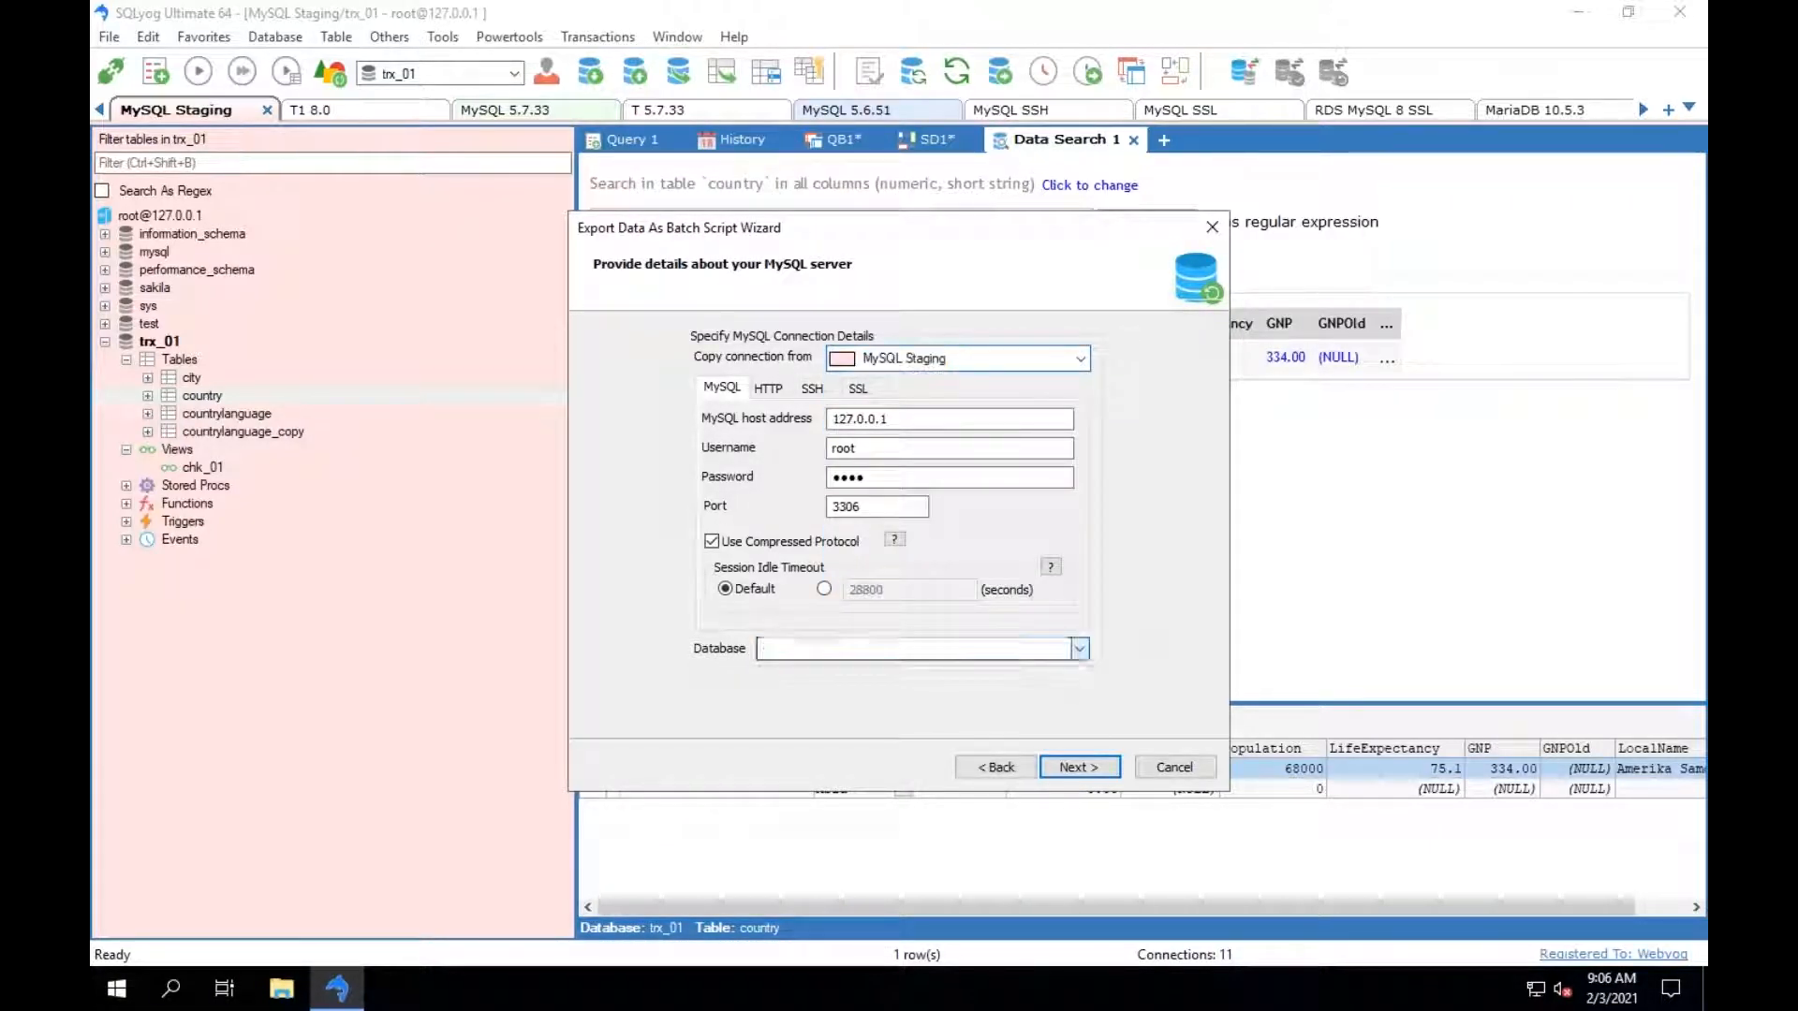
left_click(840, 754)
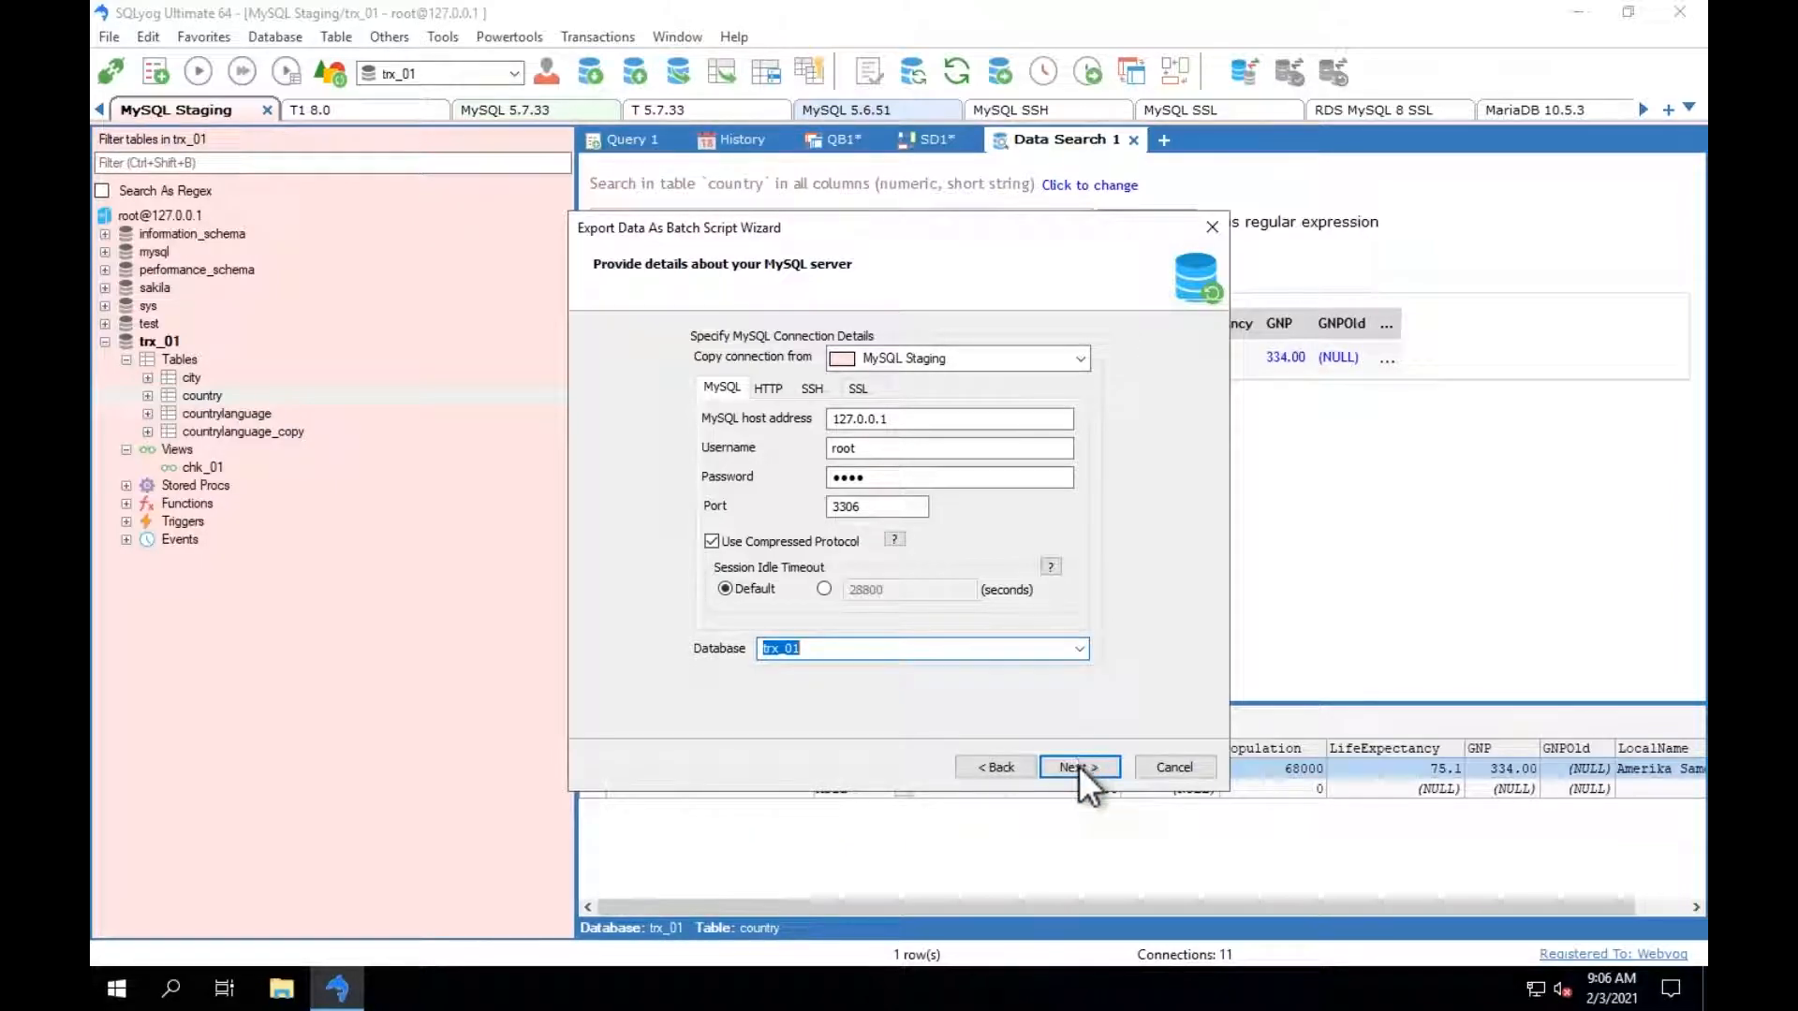
left_click(1078, 766)
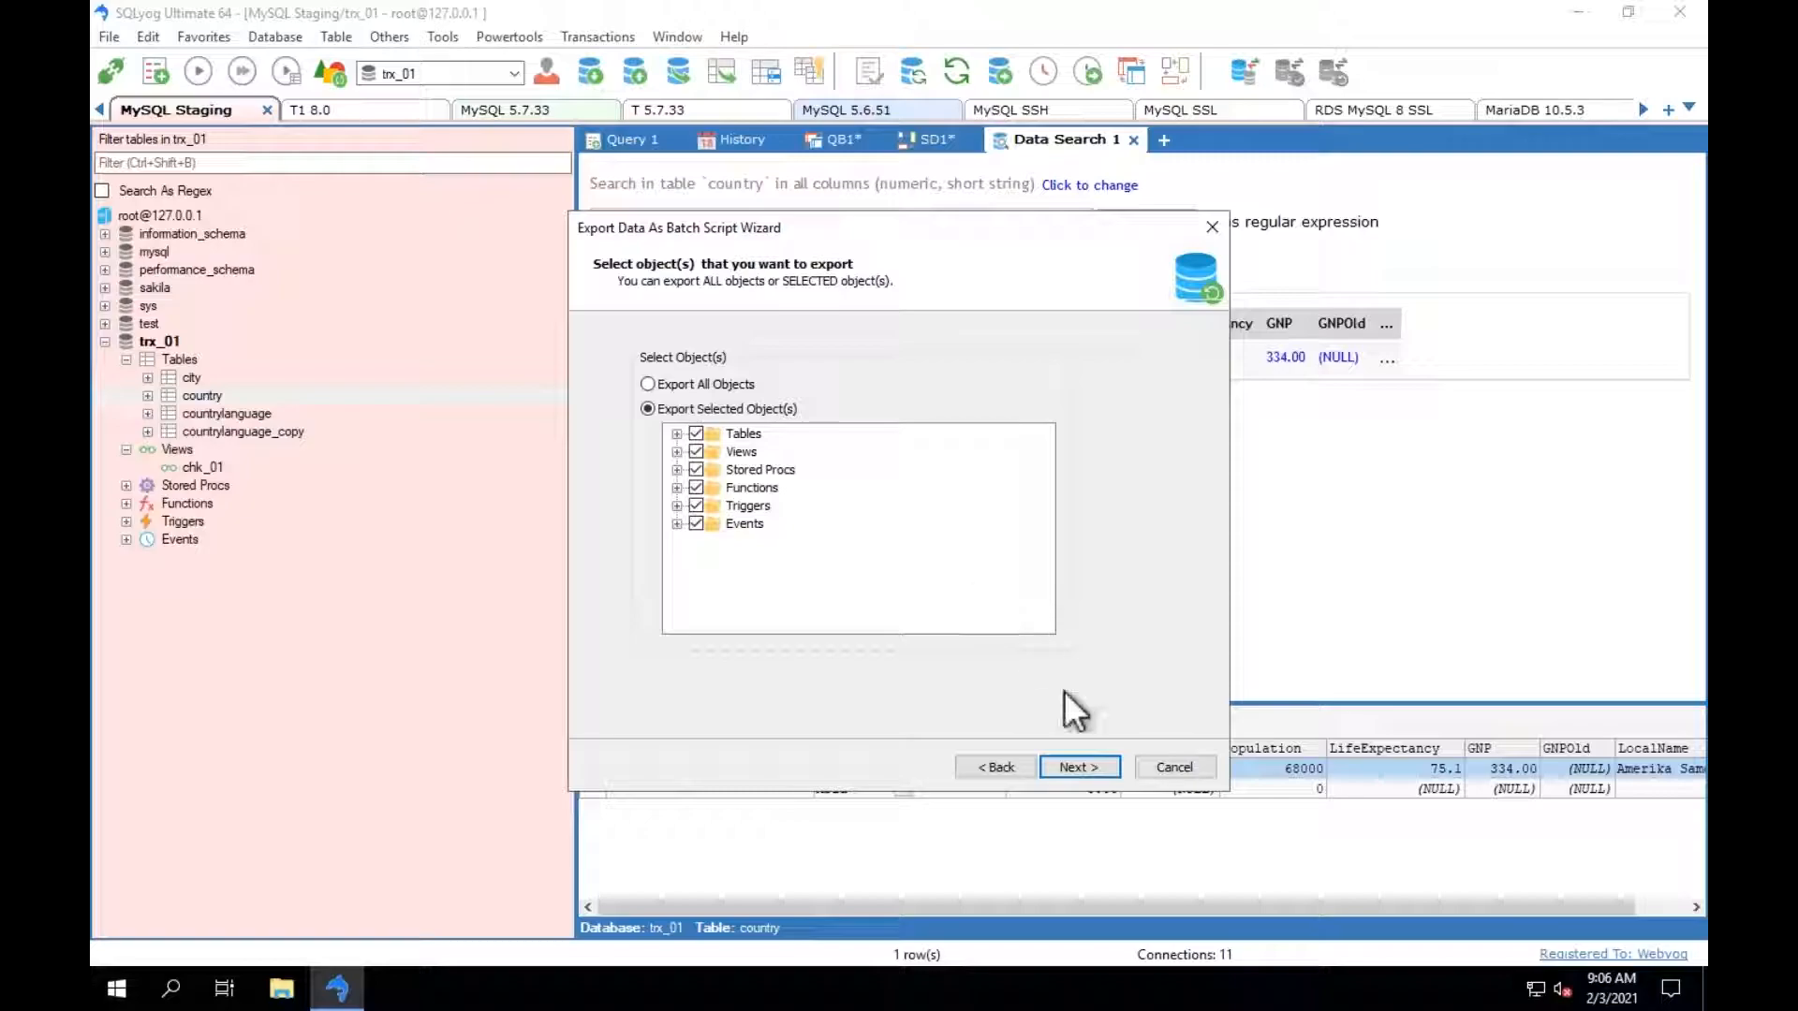
Review the backup's export objects, turn off zip compression for the single file, and go through the structure-and-data options.
left_click(676, 433)
left_click(1067, 768)
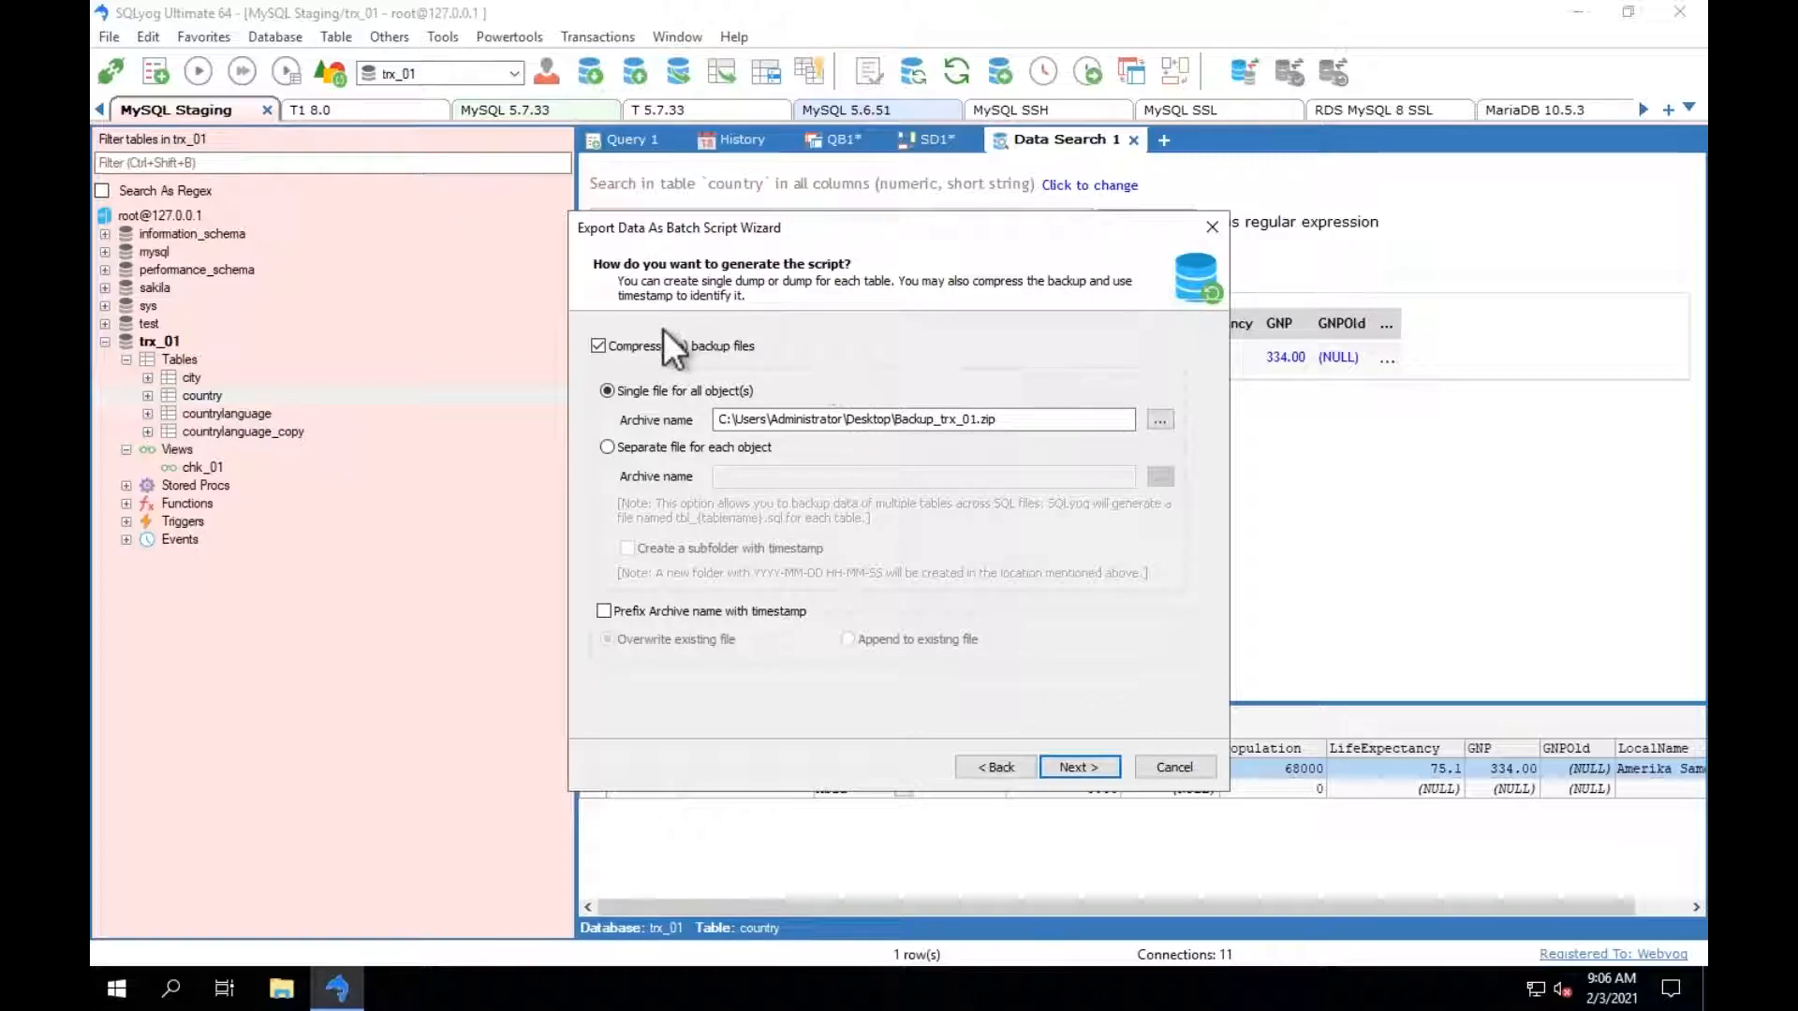
left_click(600, 345)
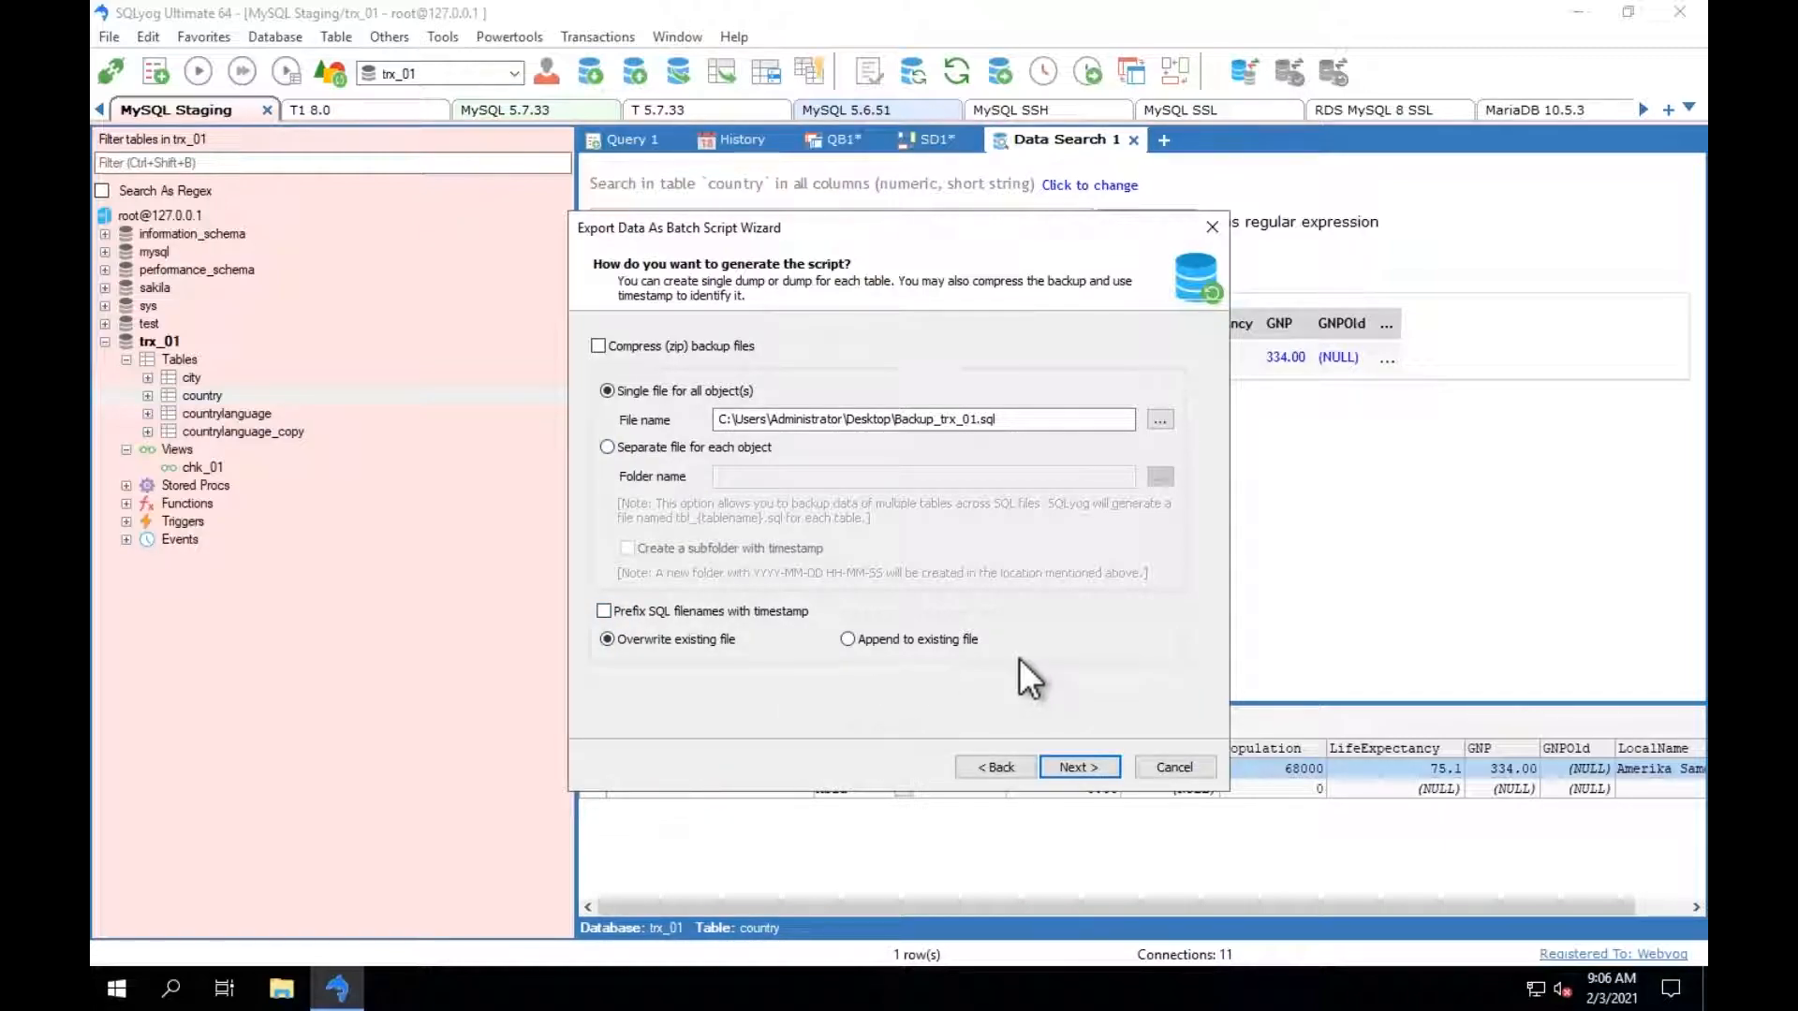
left_click(1075, 766)
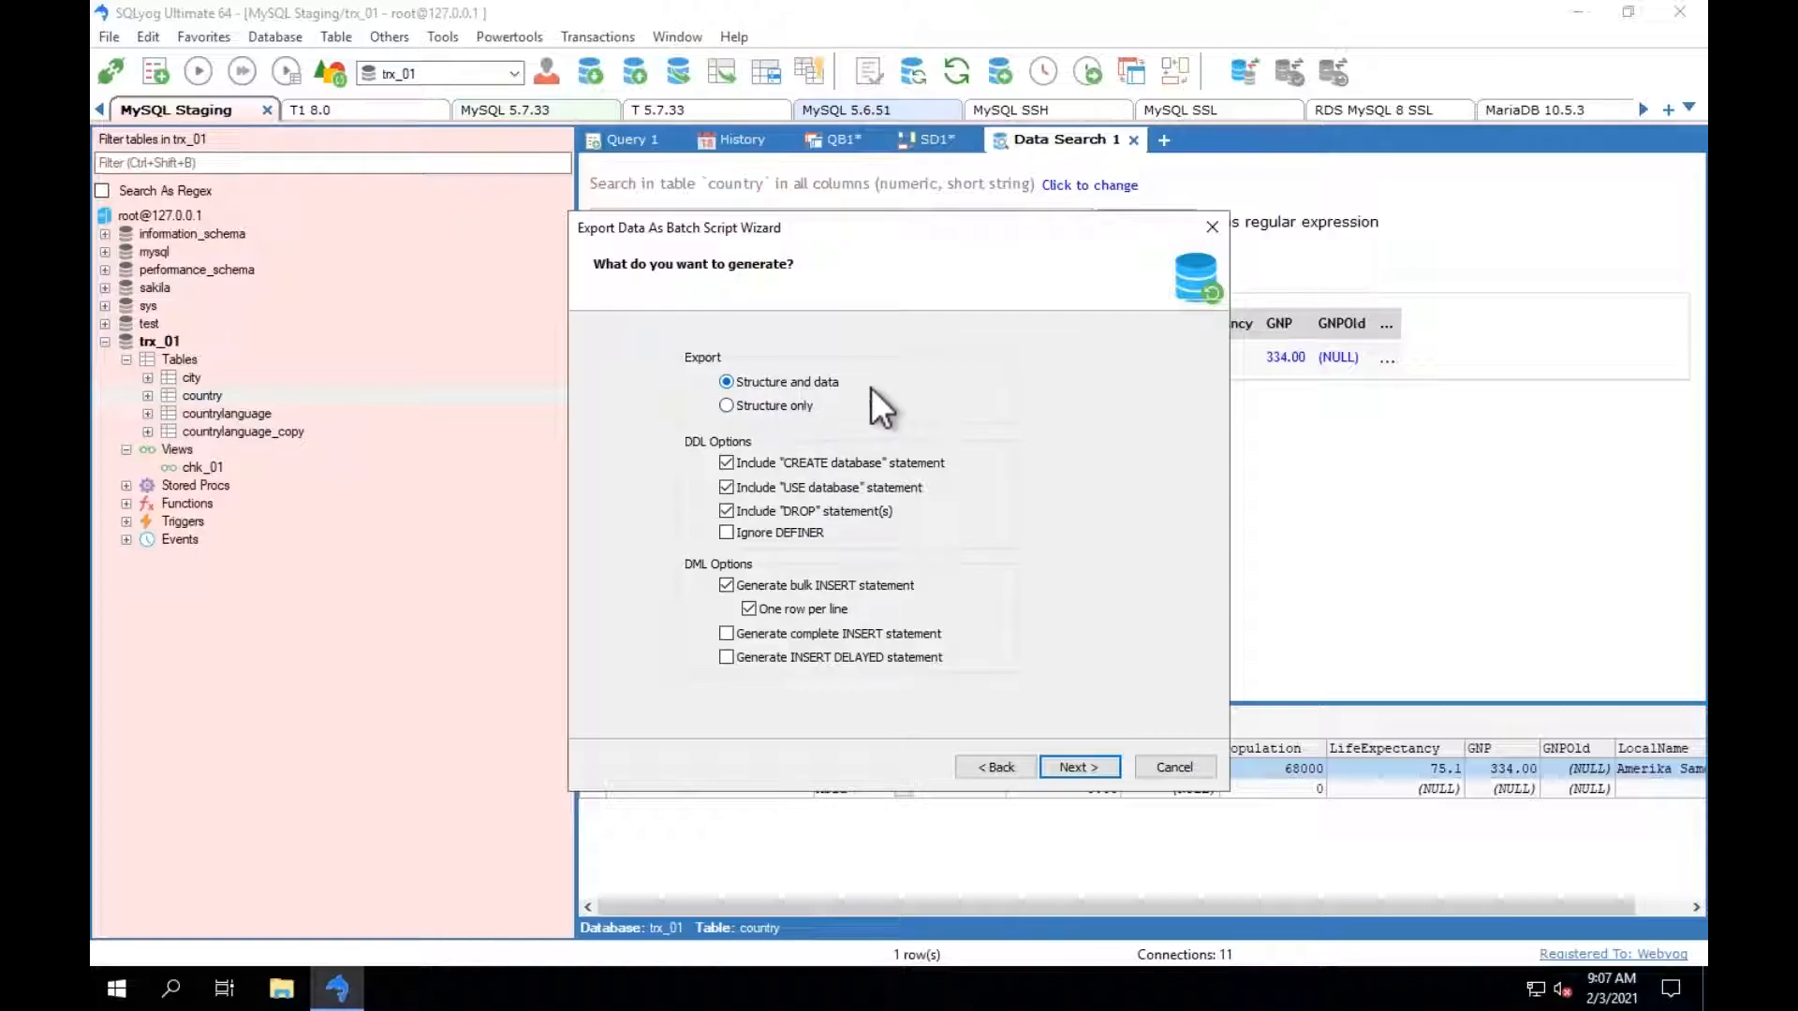
left_click(1075, 764)
left_click(1076, 766)
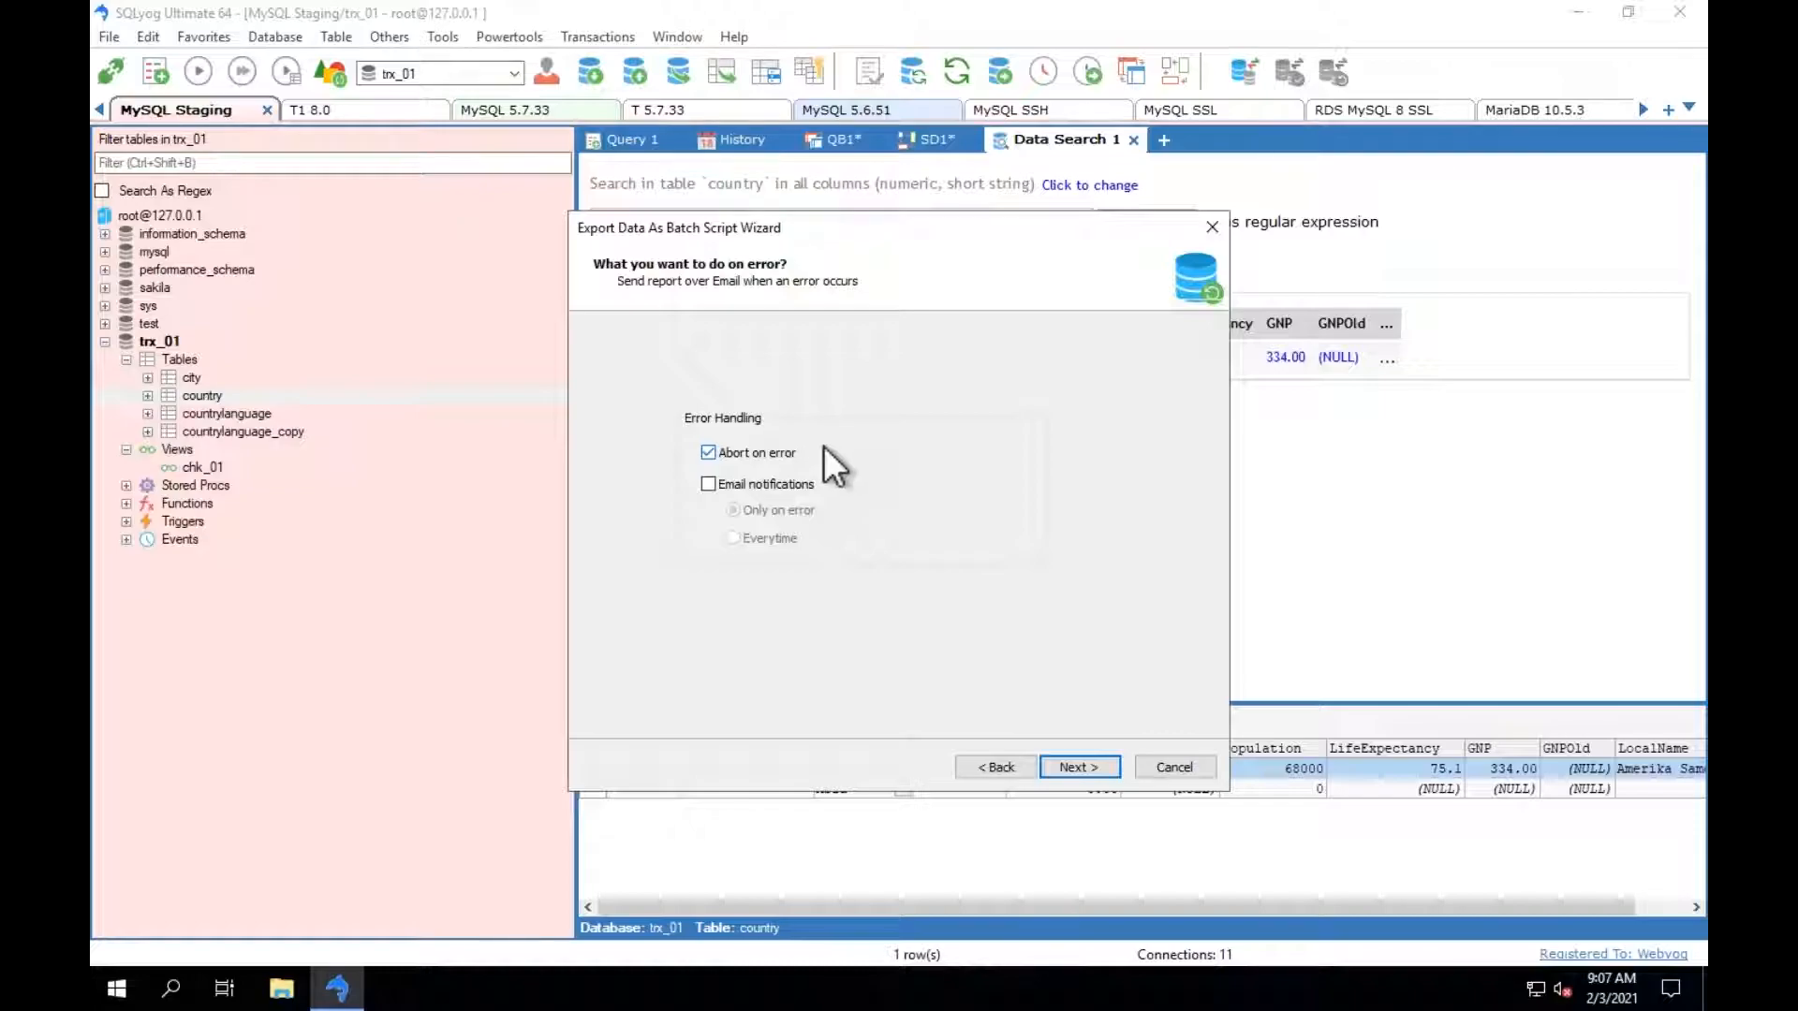
Try email notifications for the backup job, turn them off after viewing the email options, and cancel the job without saving.
left_click(709, 484)
left_click(1070, 766)
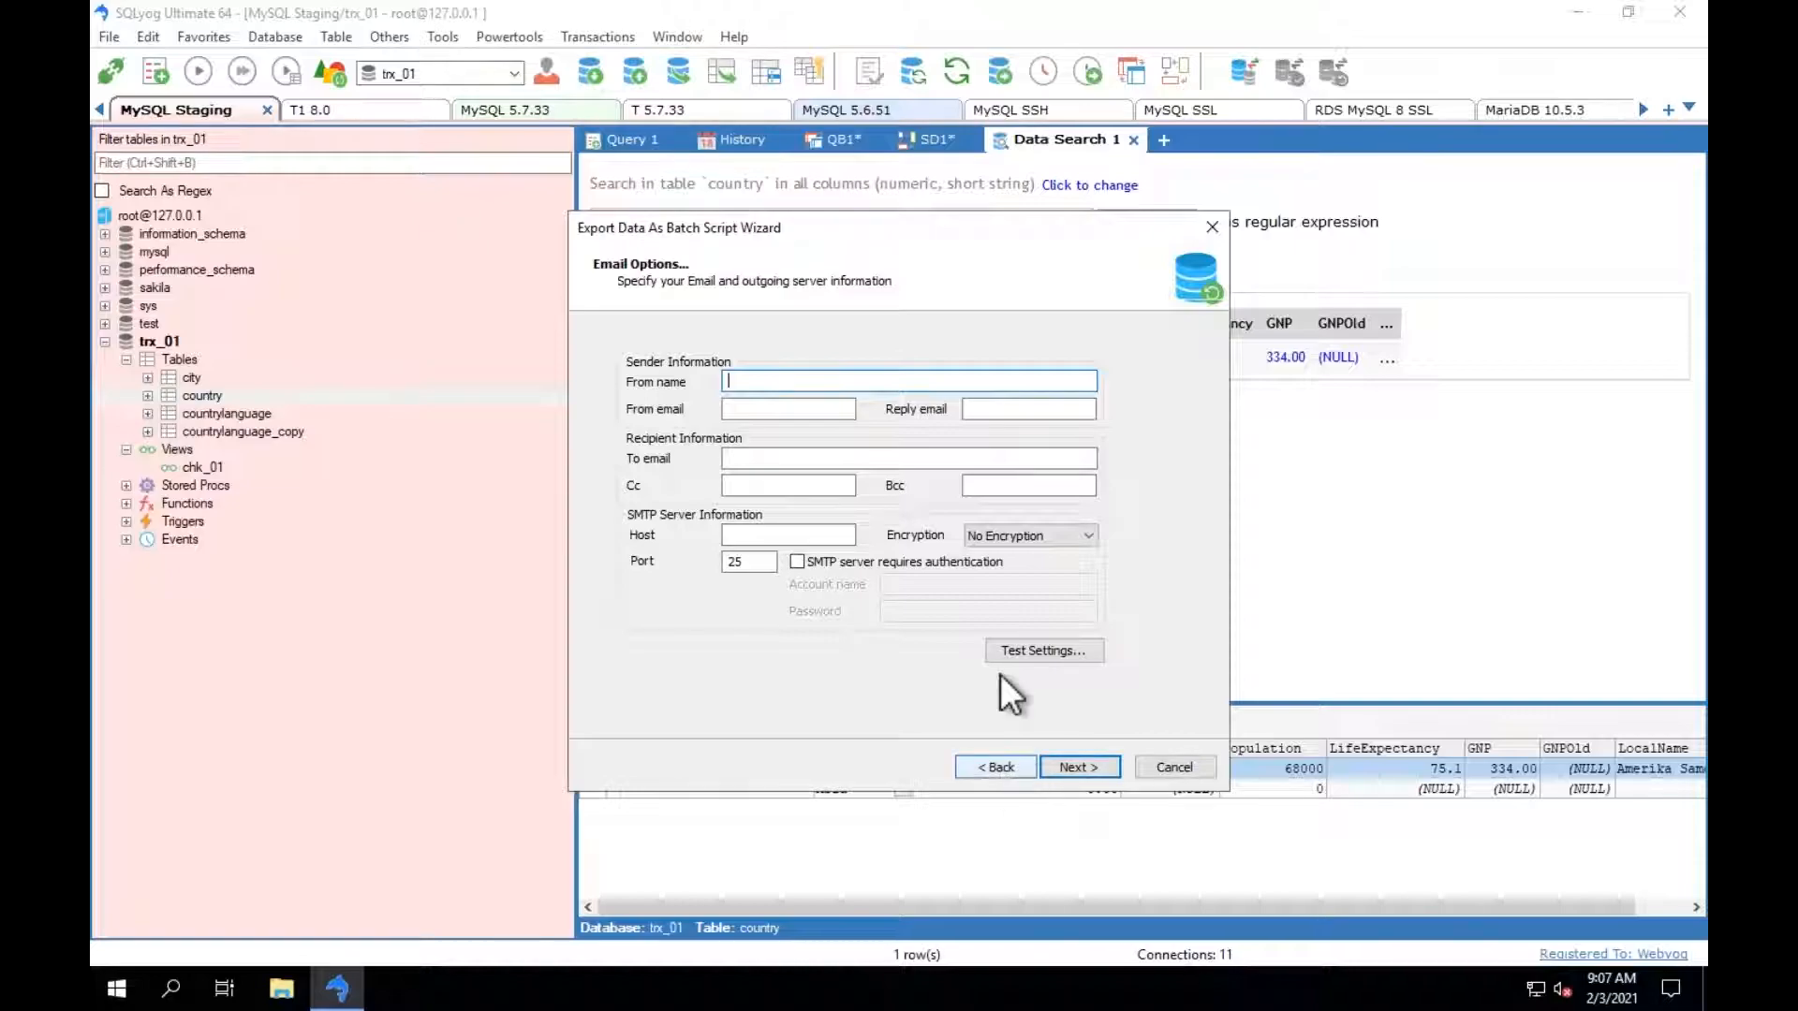
left_click(995, 767)
left_click(766, 484)
left_click(1079, 766)
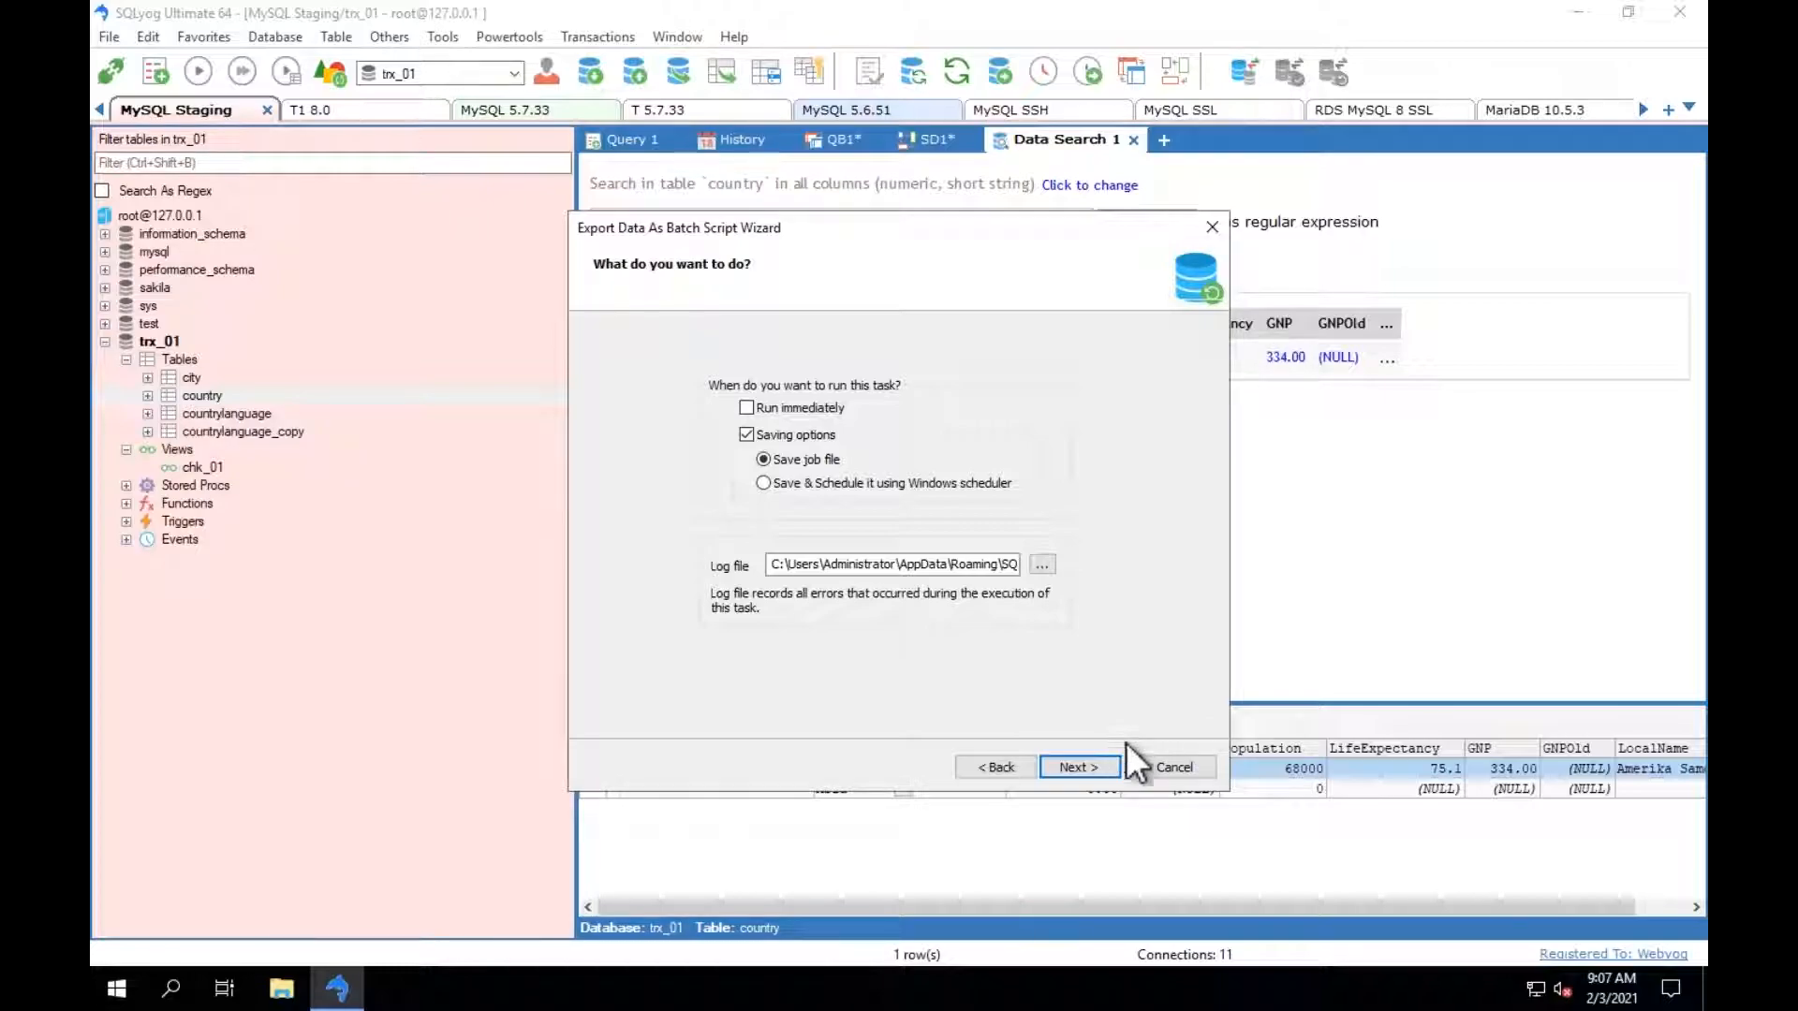
left_click(1173, 767)
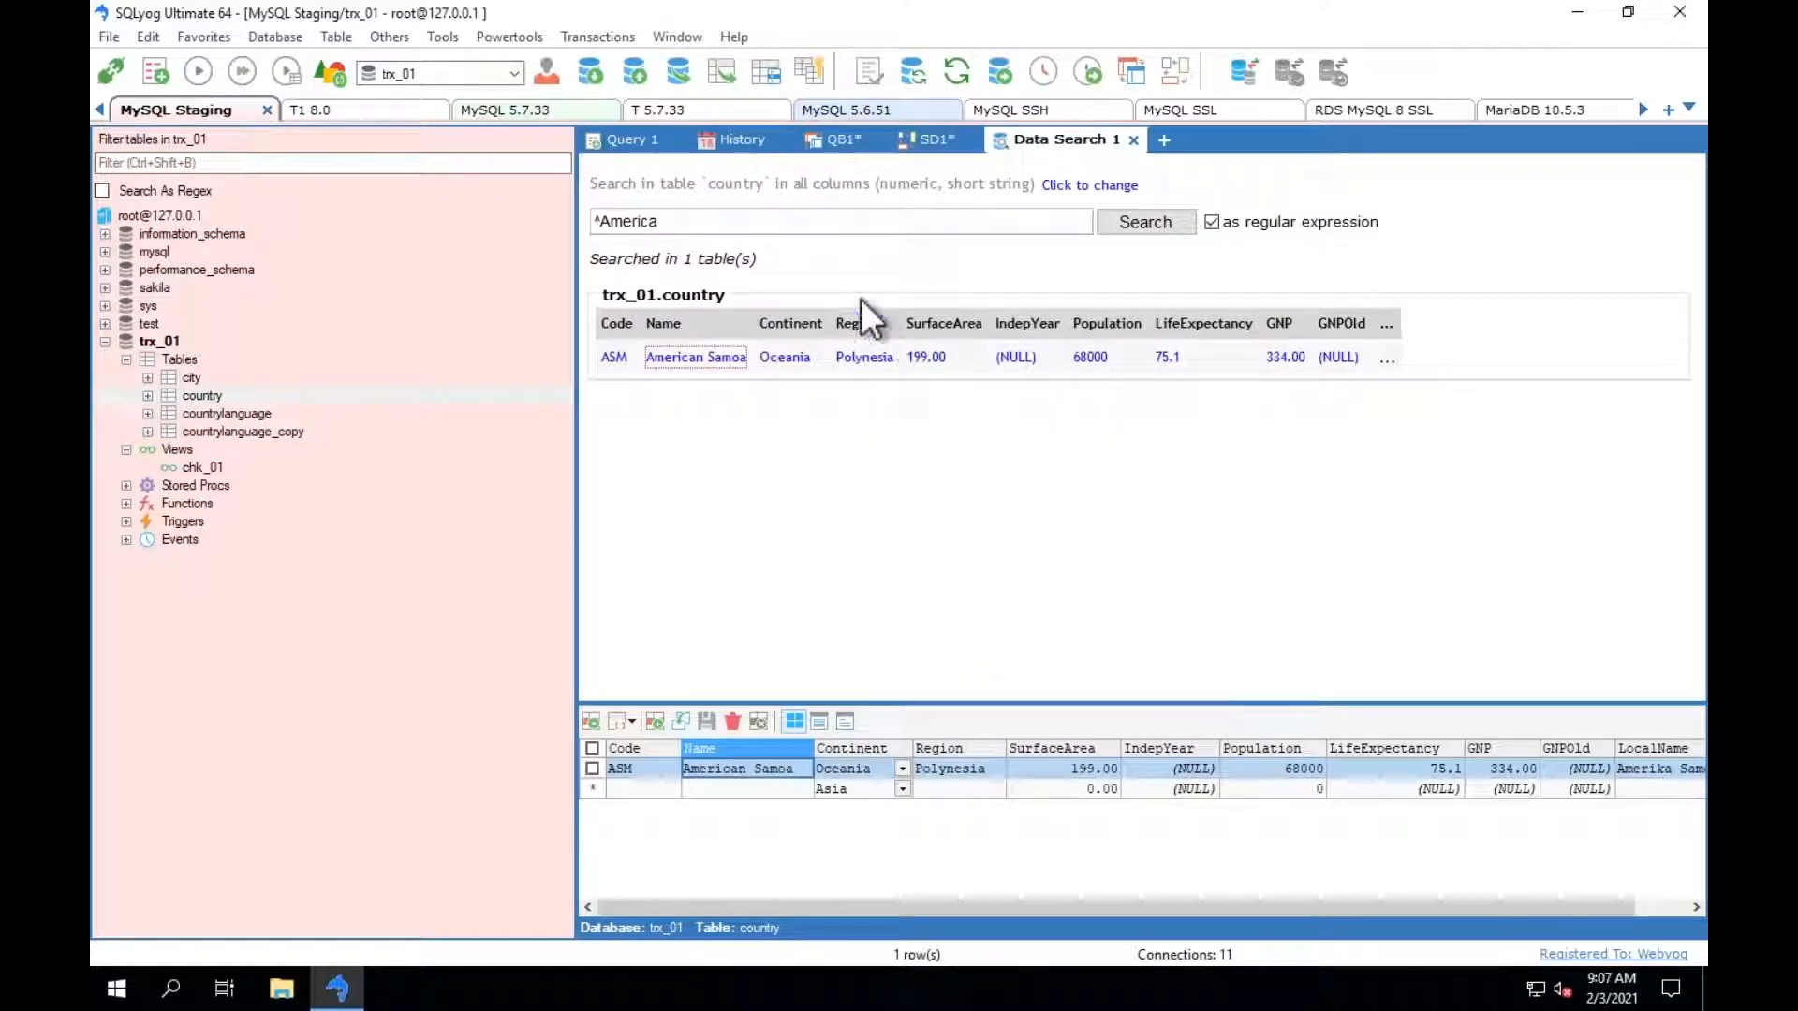
Start an external data import from Query 1, load the saved CSV import job and review its CSV data source.
left_click(631, 141)
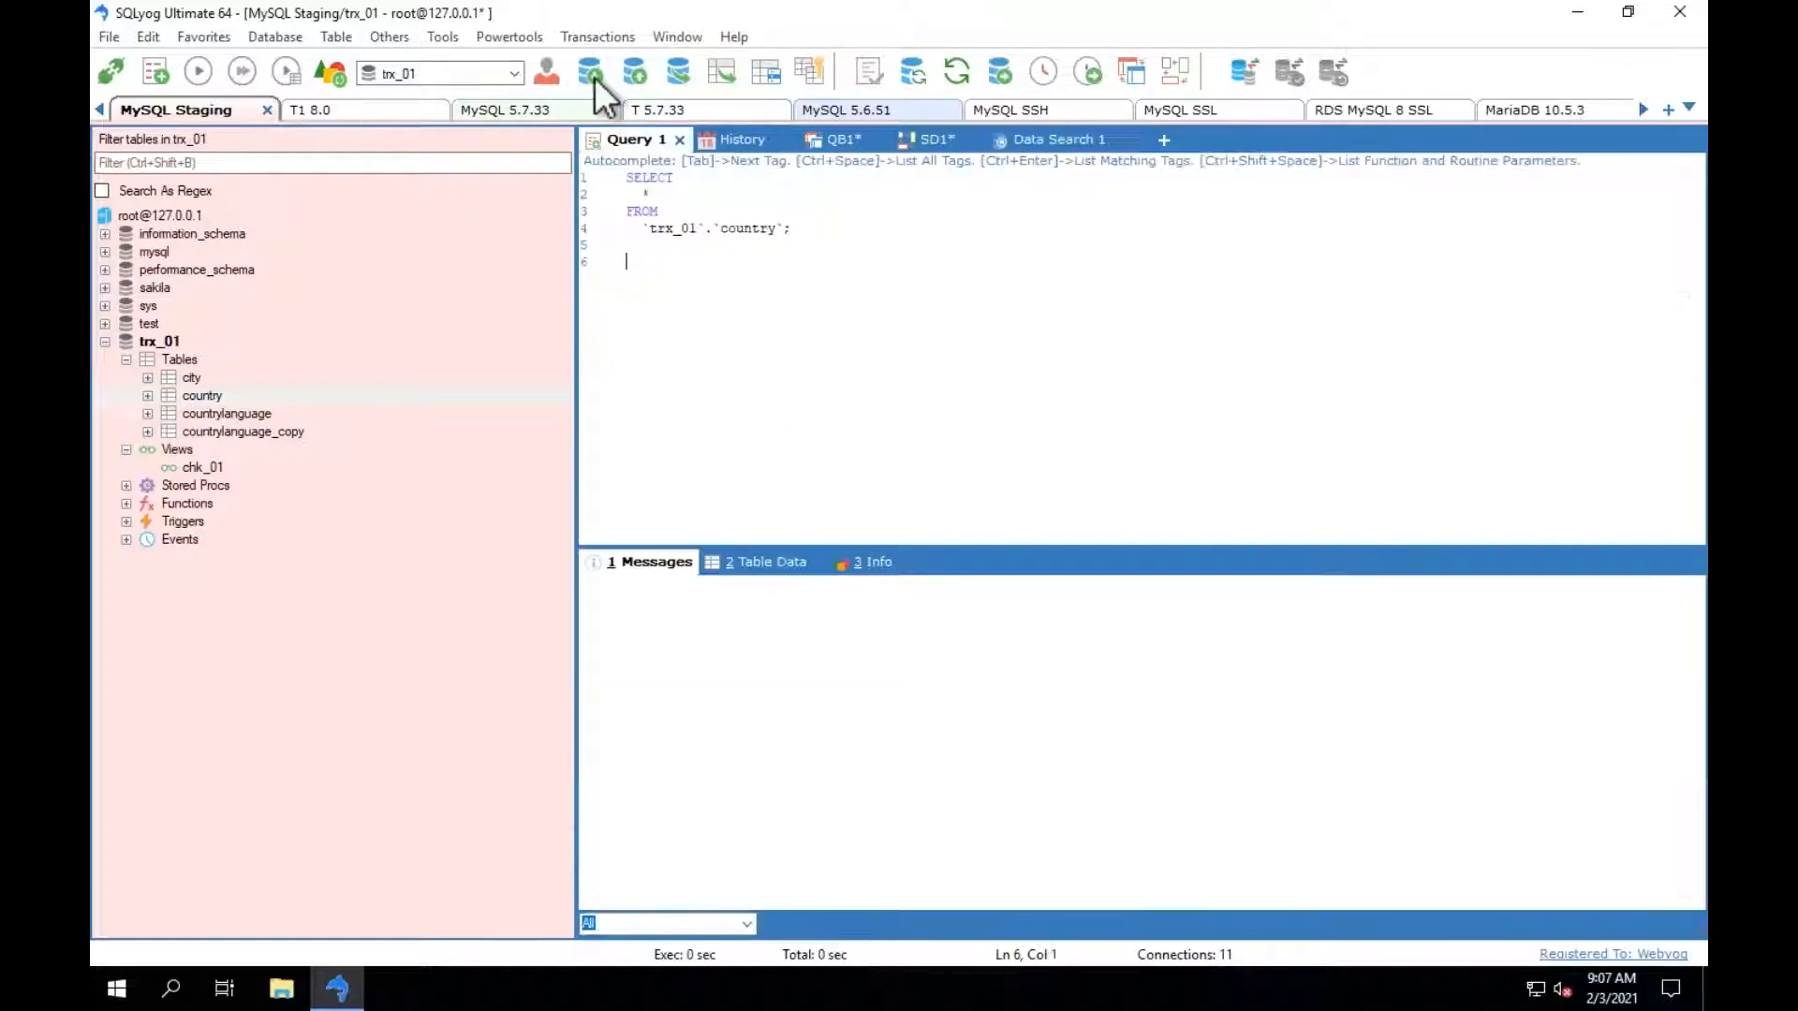
left_click(499, 37)
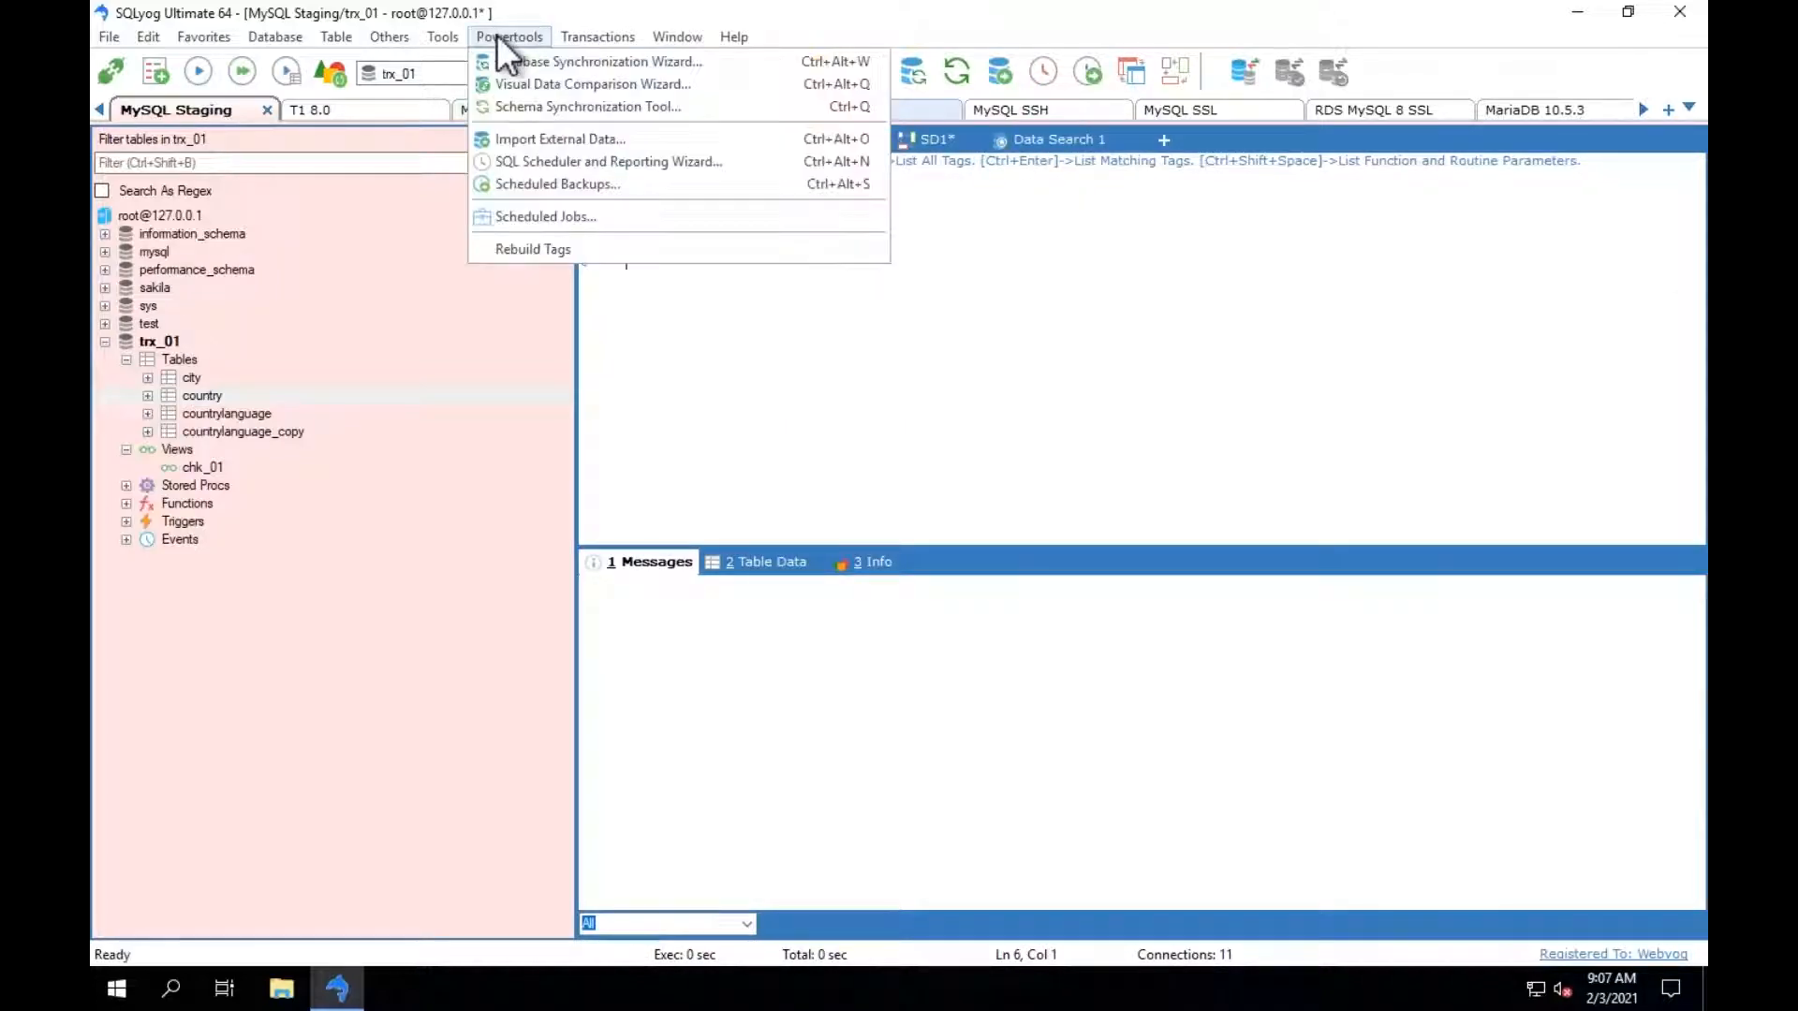
left_click(547, 137)
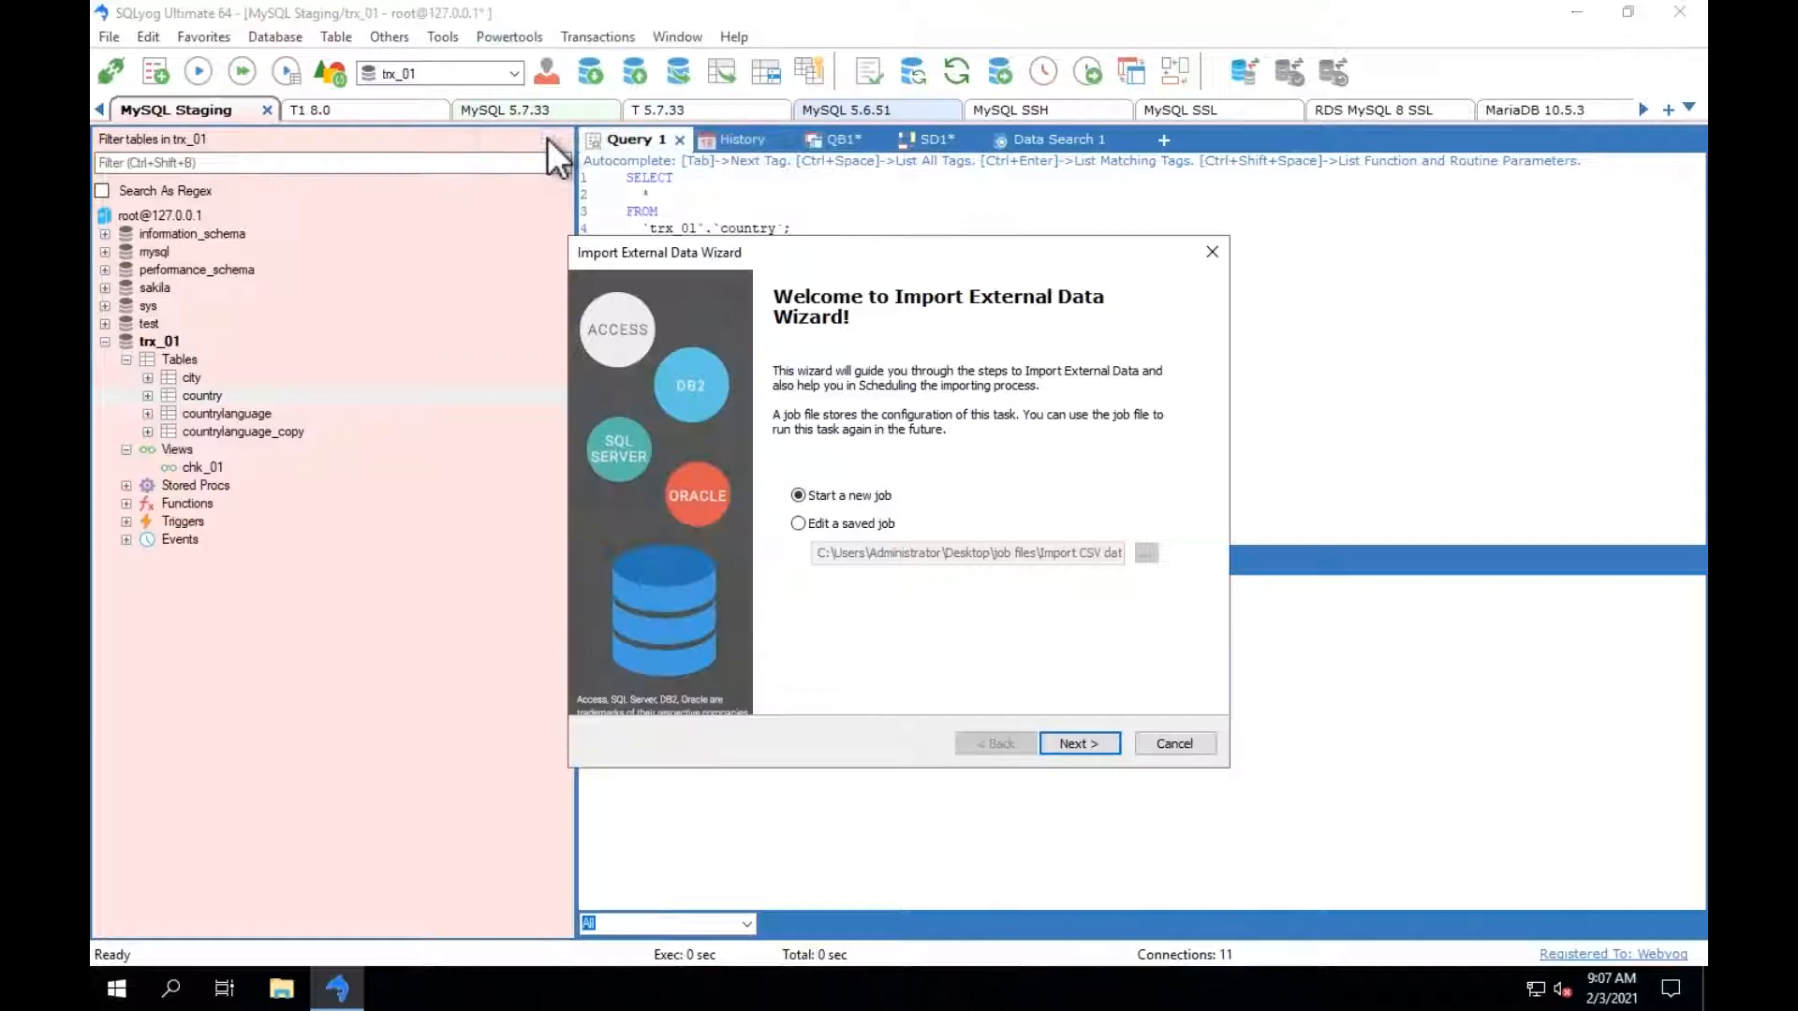
left_click(894, 523)
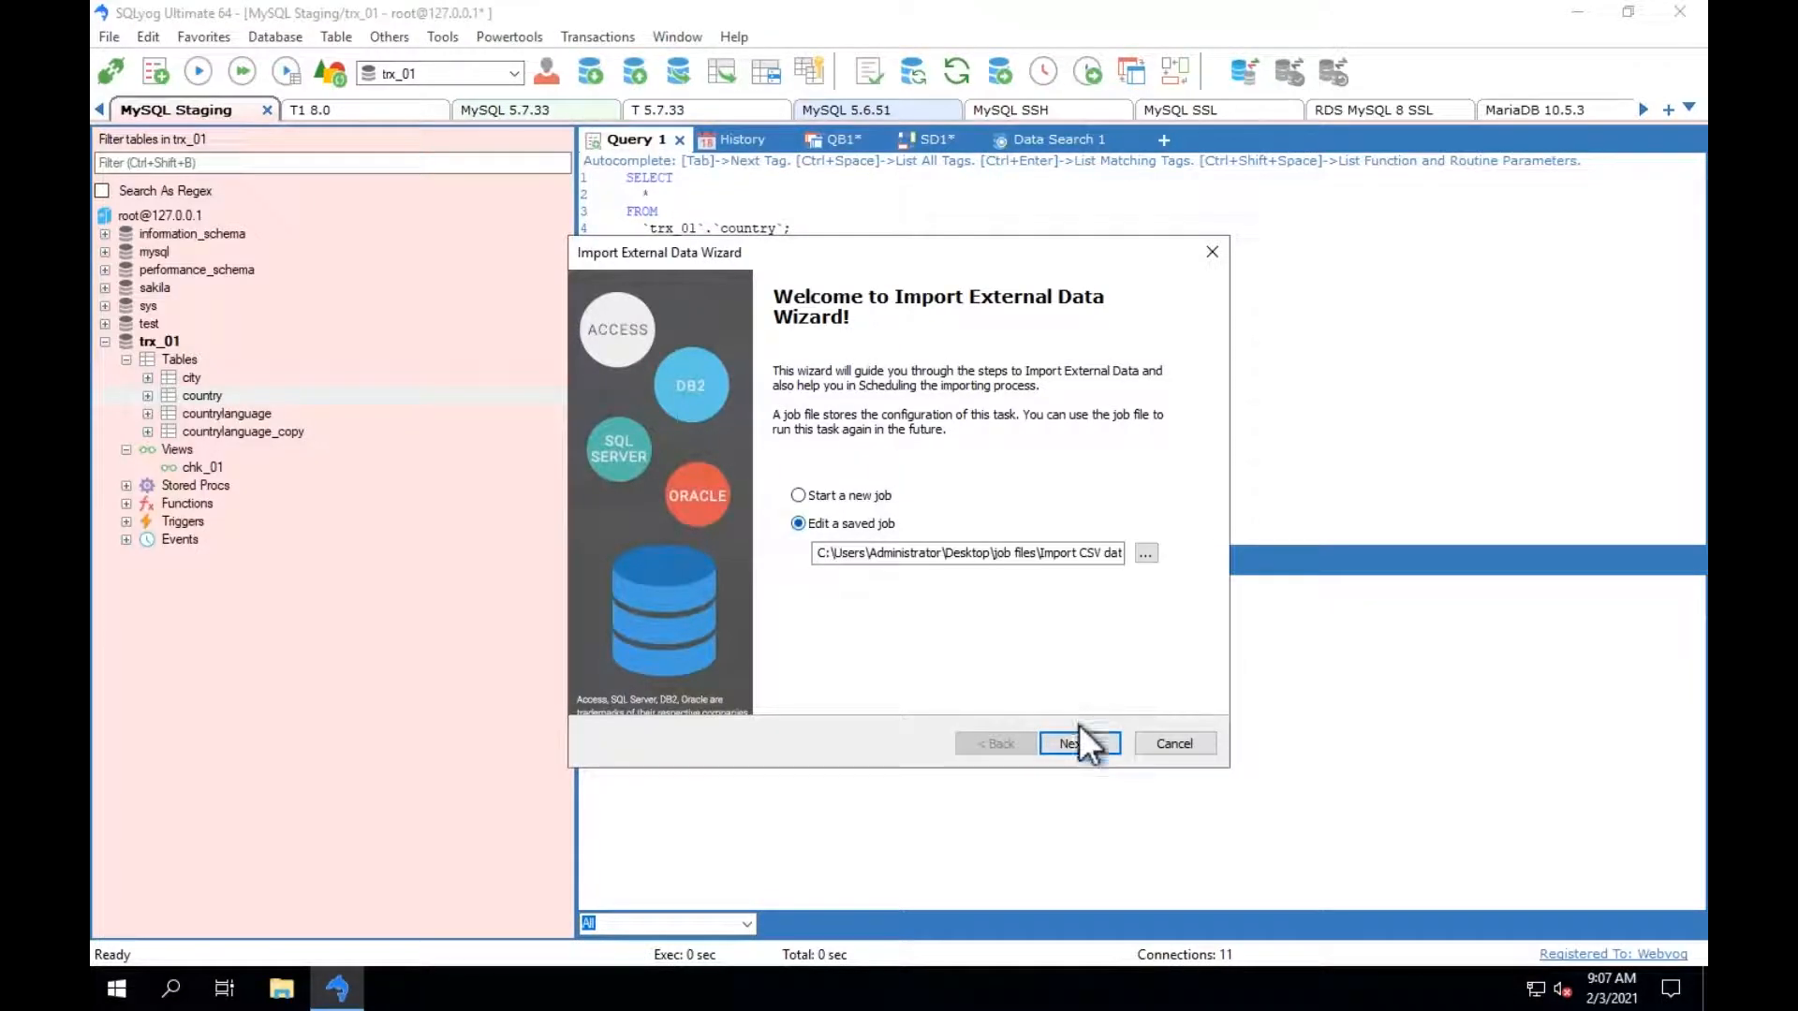
left_click(1077, 741)
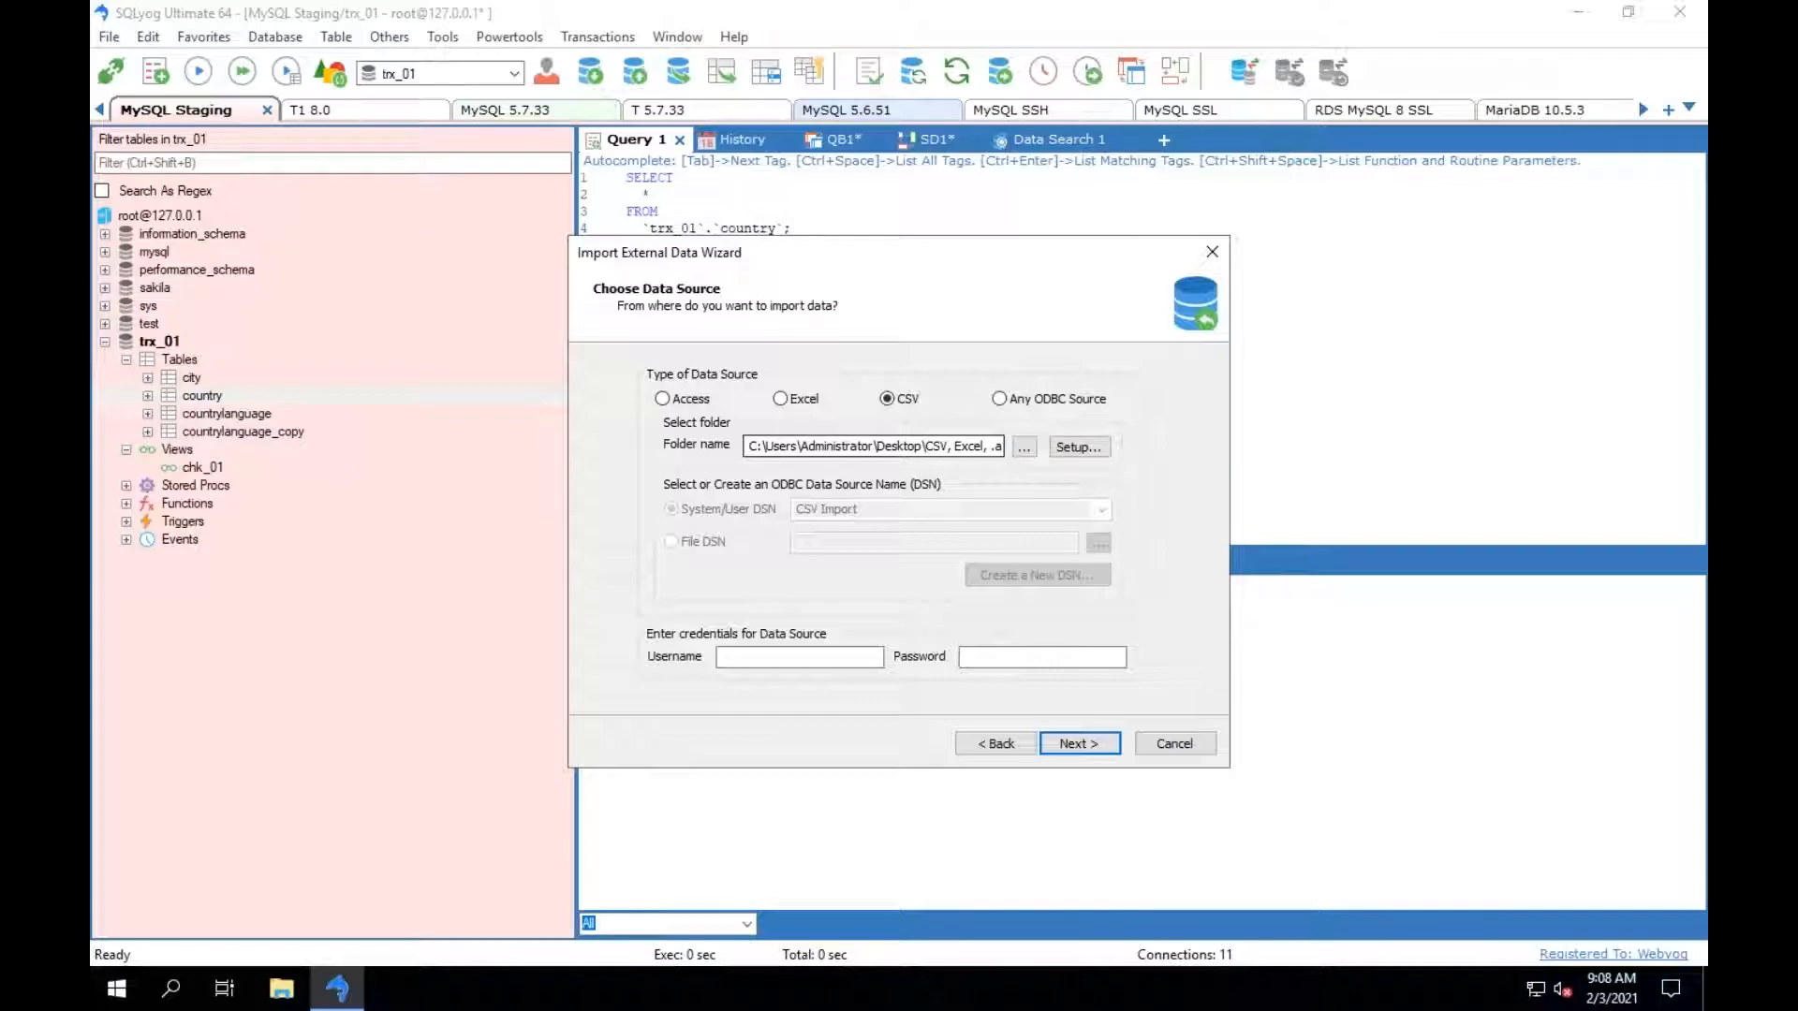
left_click(1065, 746)
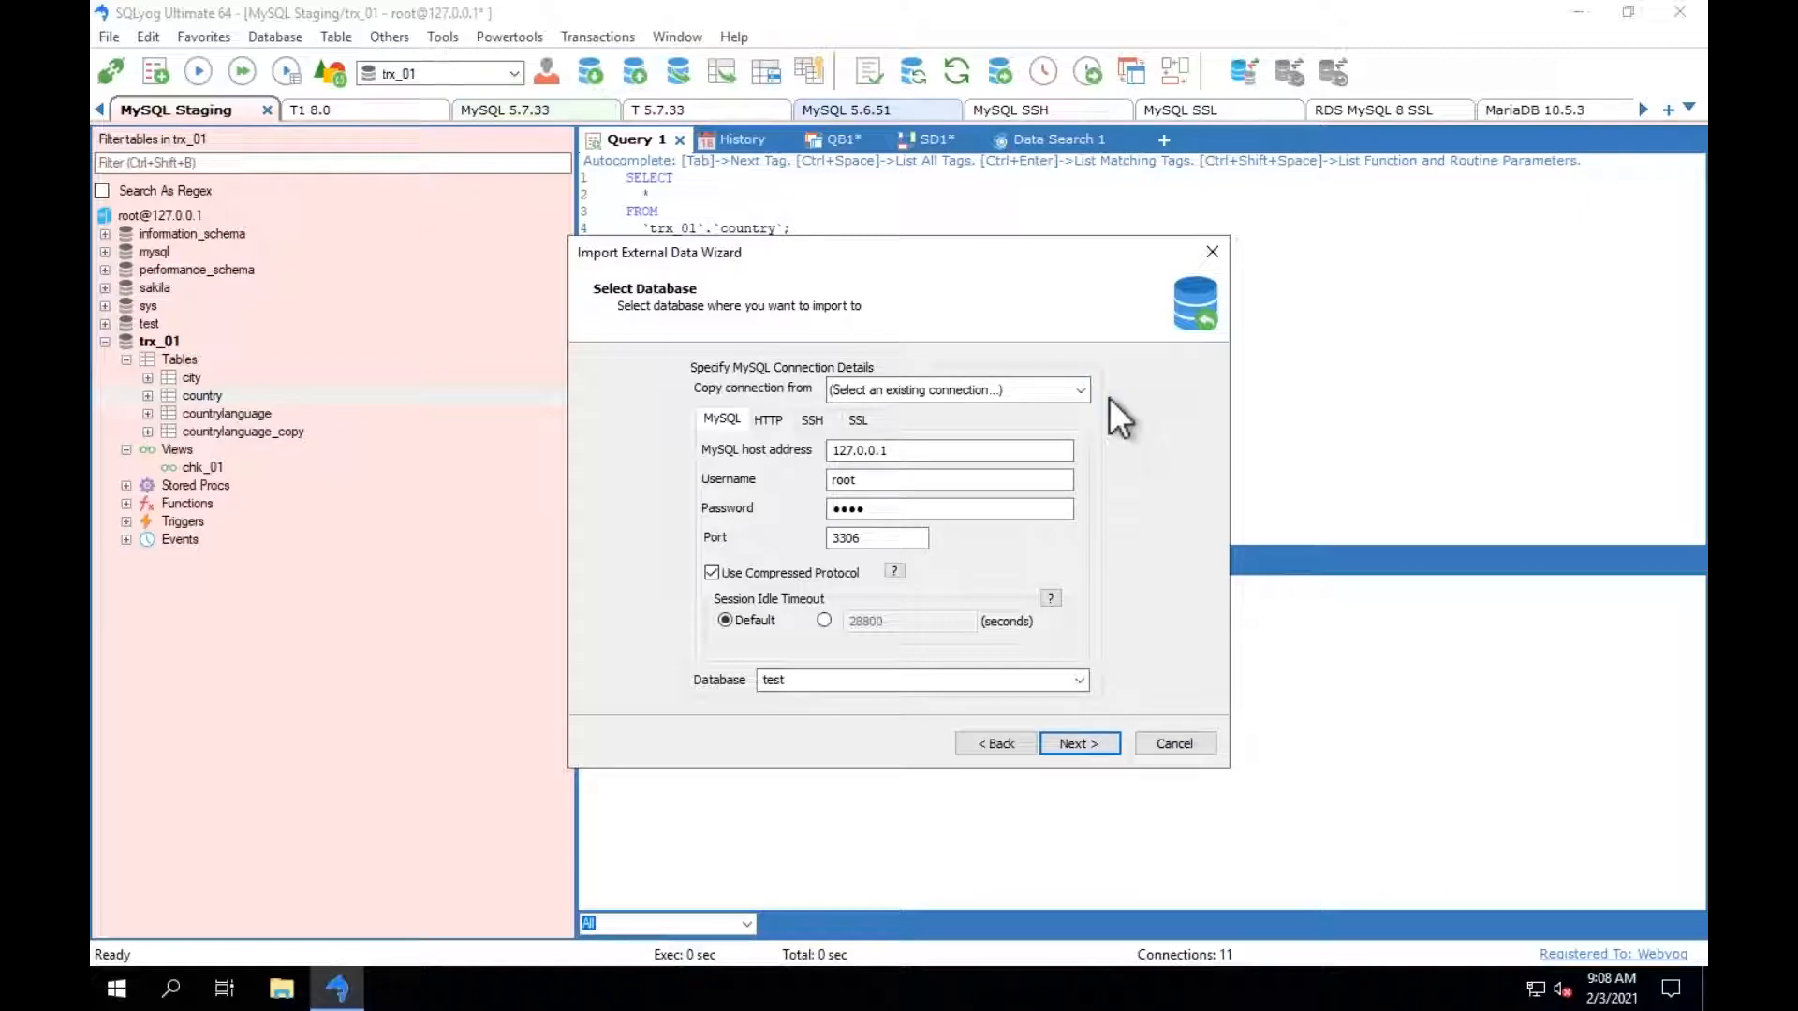
Copy the import's target connection from MySQL Staging and choose the test database.
left_click(1080, 388)
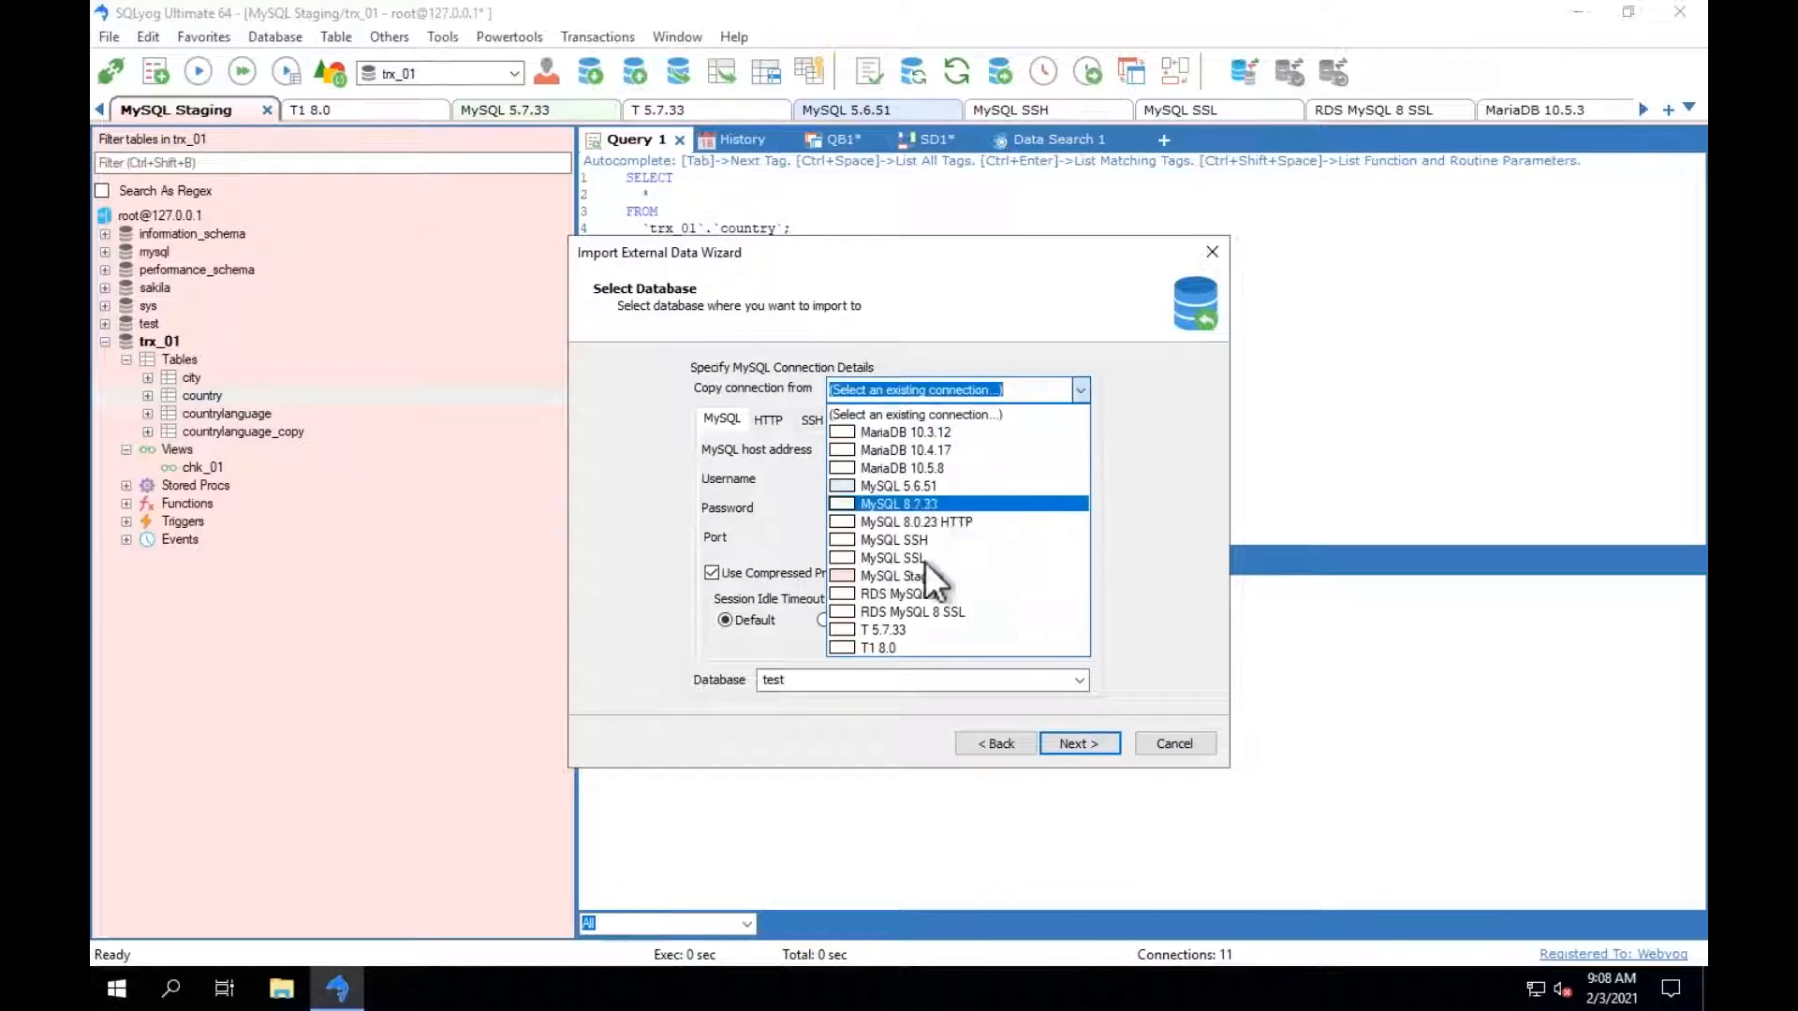
left_click(918, 577)
left_click(1079, 681)
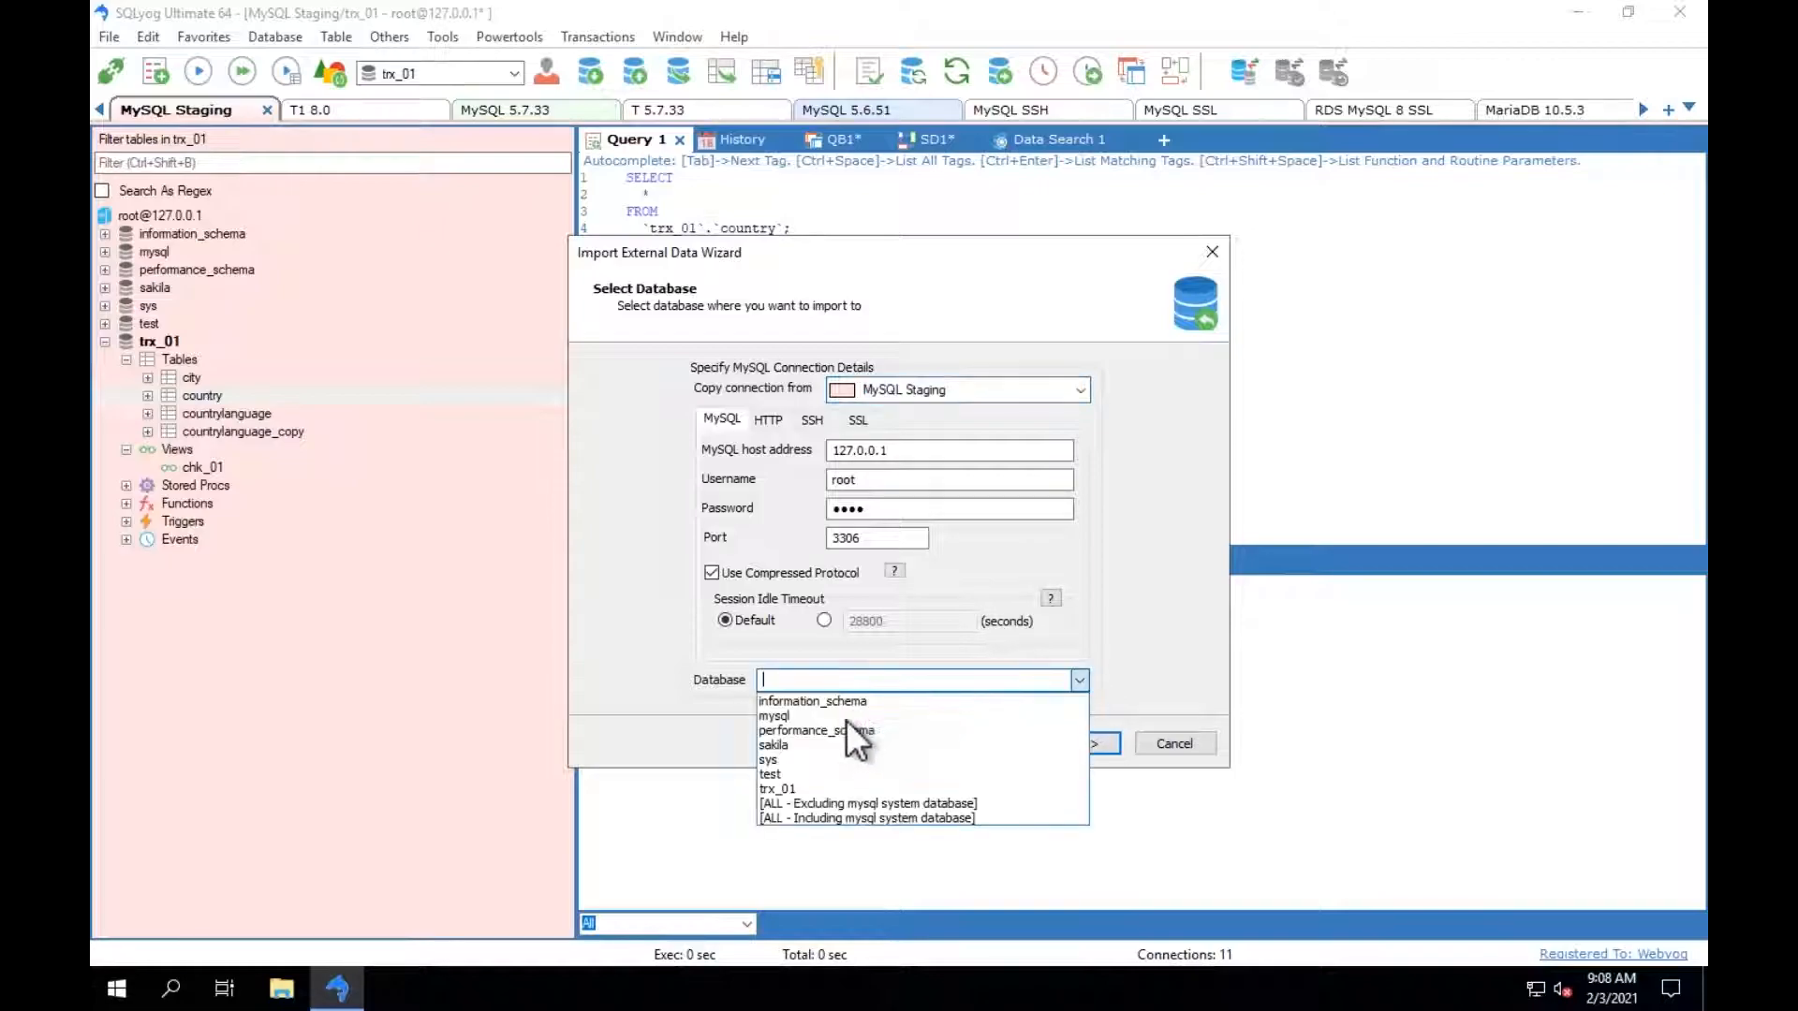
left_click(800, 773)
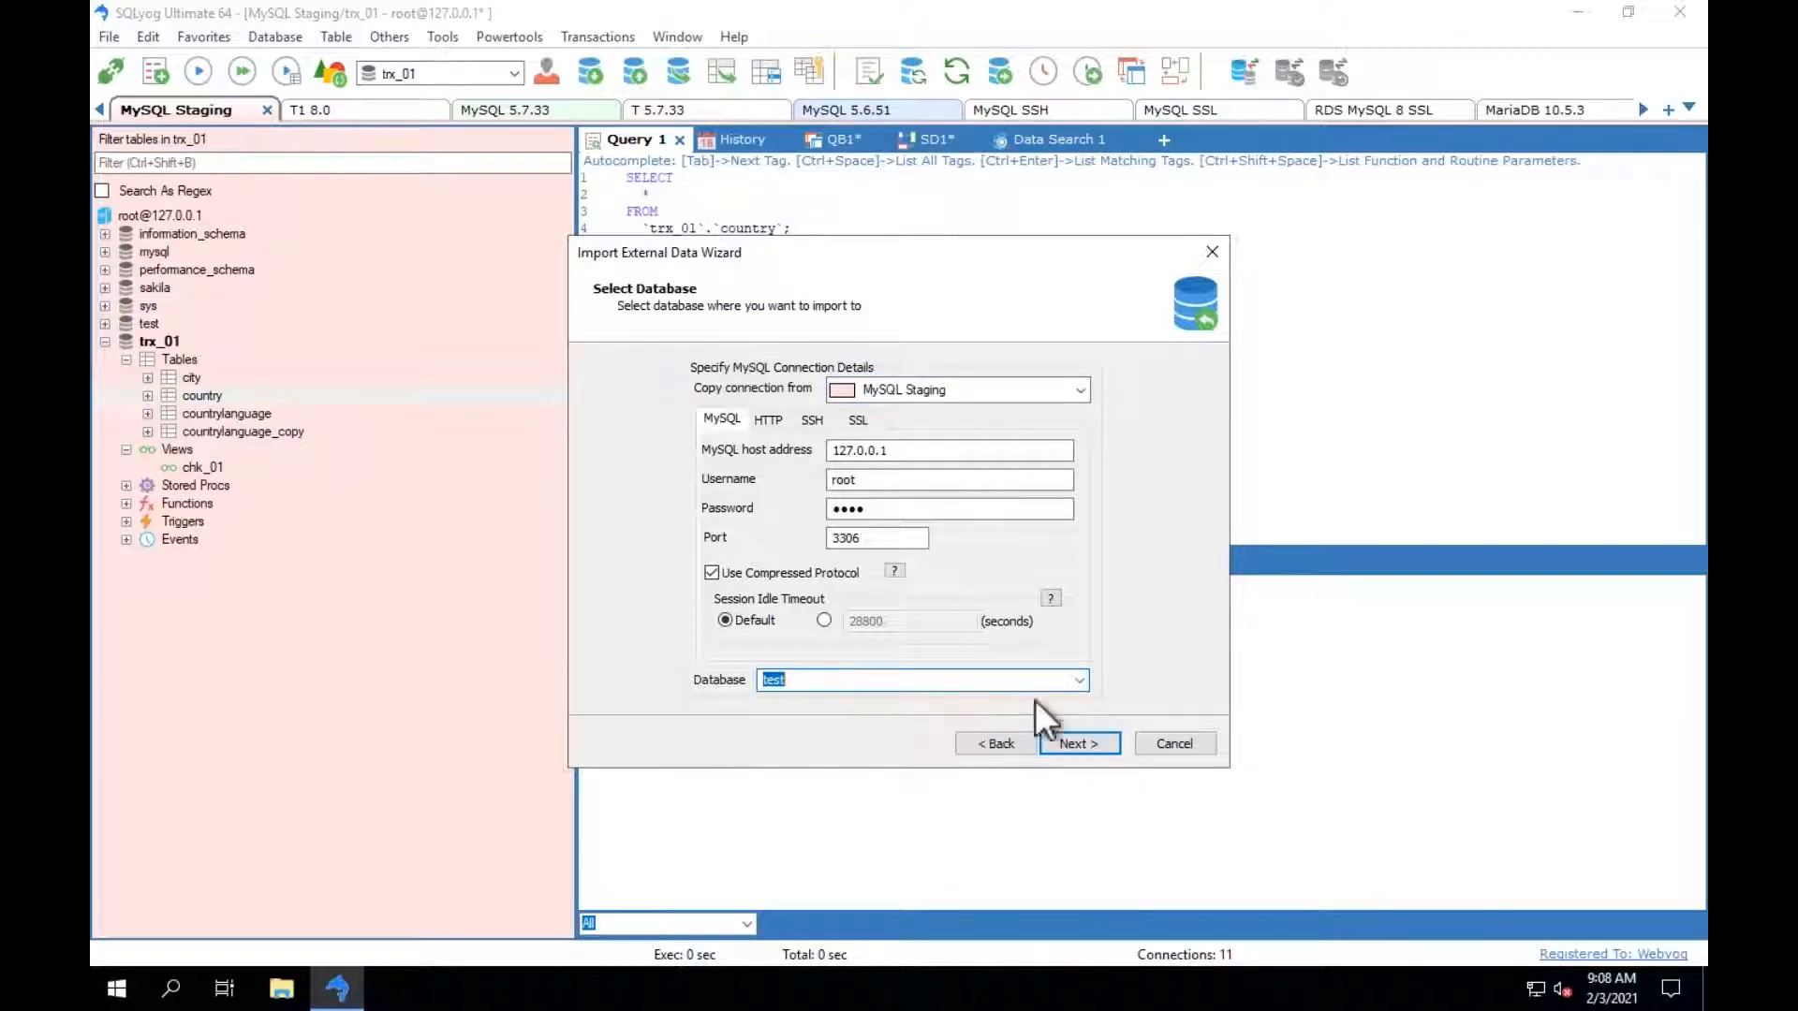
left_click(1073, 741)
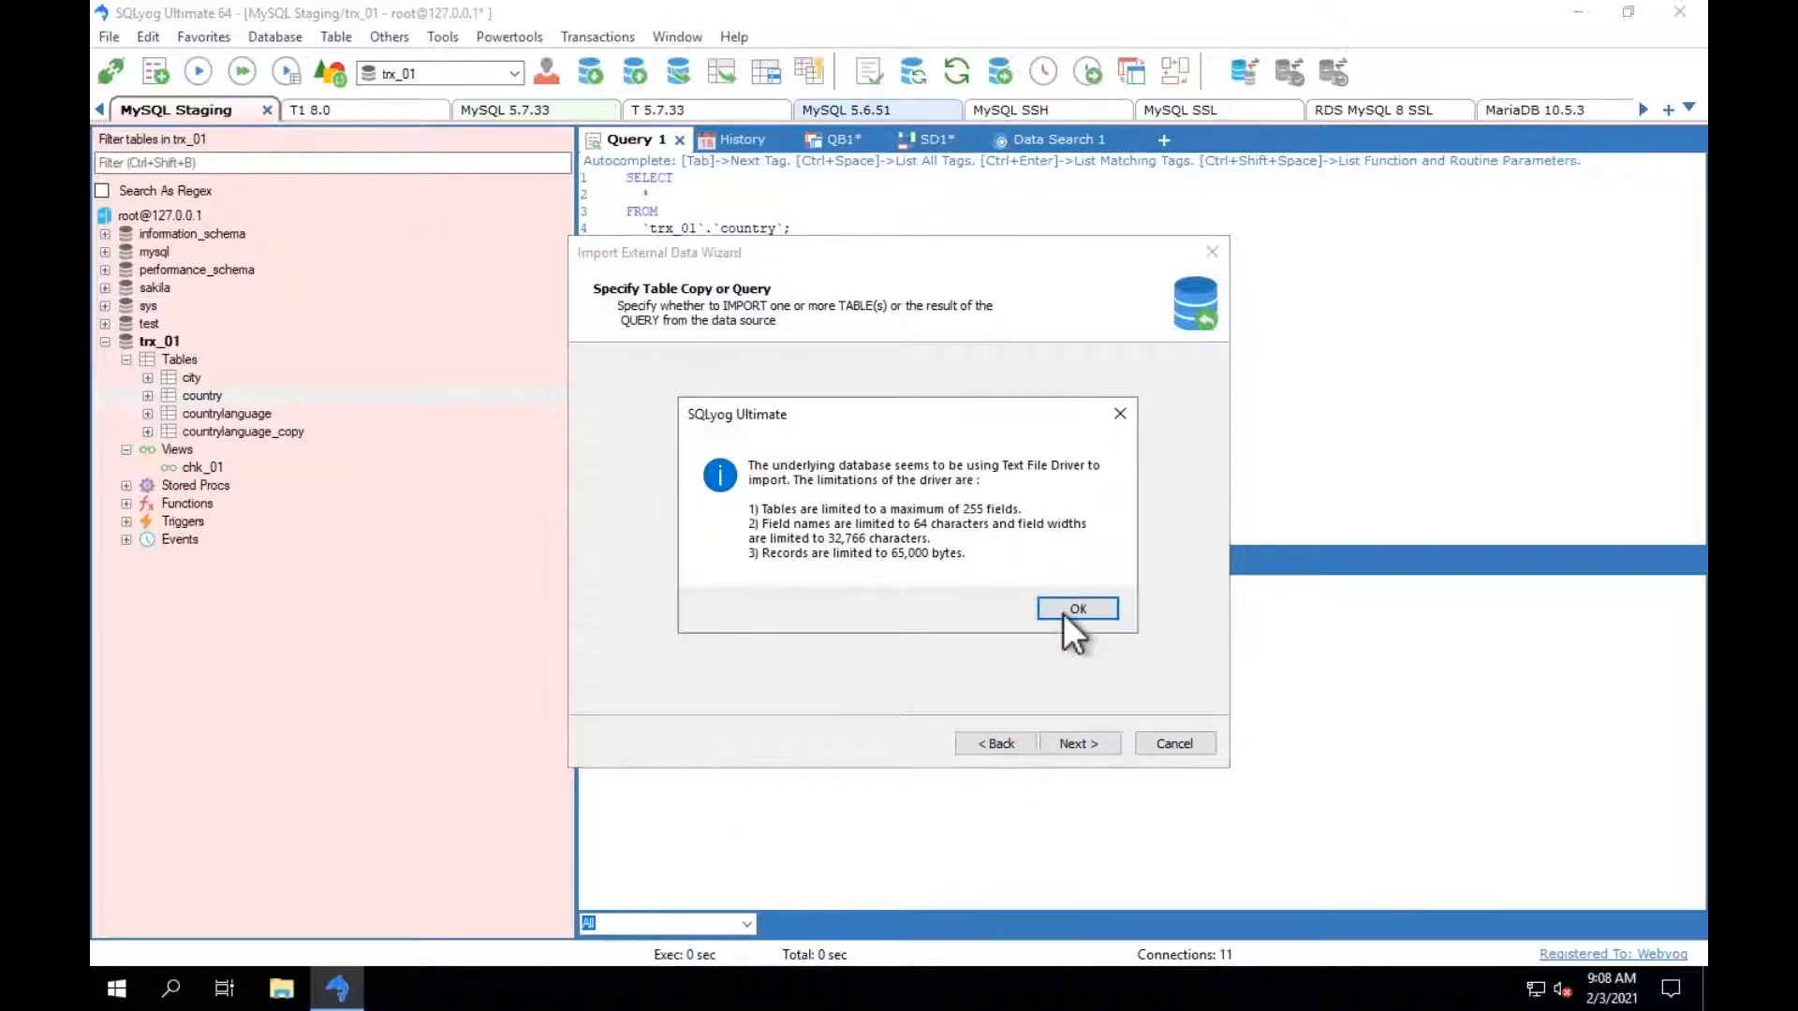
Review the import's mapping of csv1.csv to csv1_csv, its error handling and its run options, and leave without importing.
key("Return")
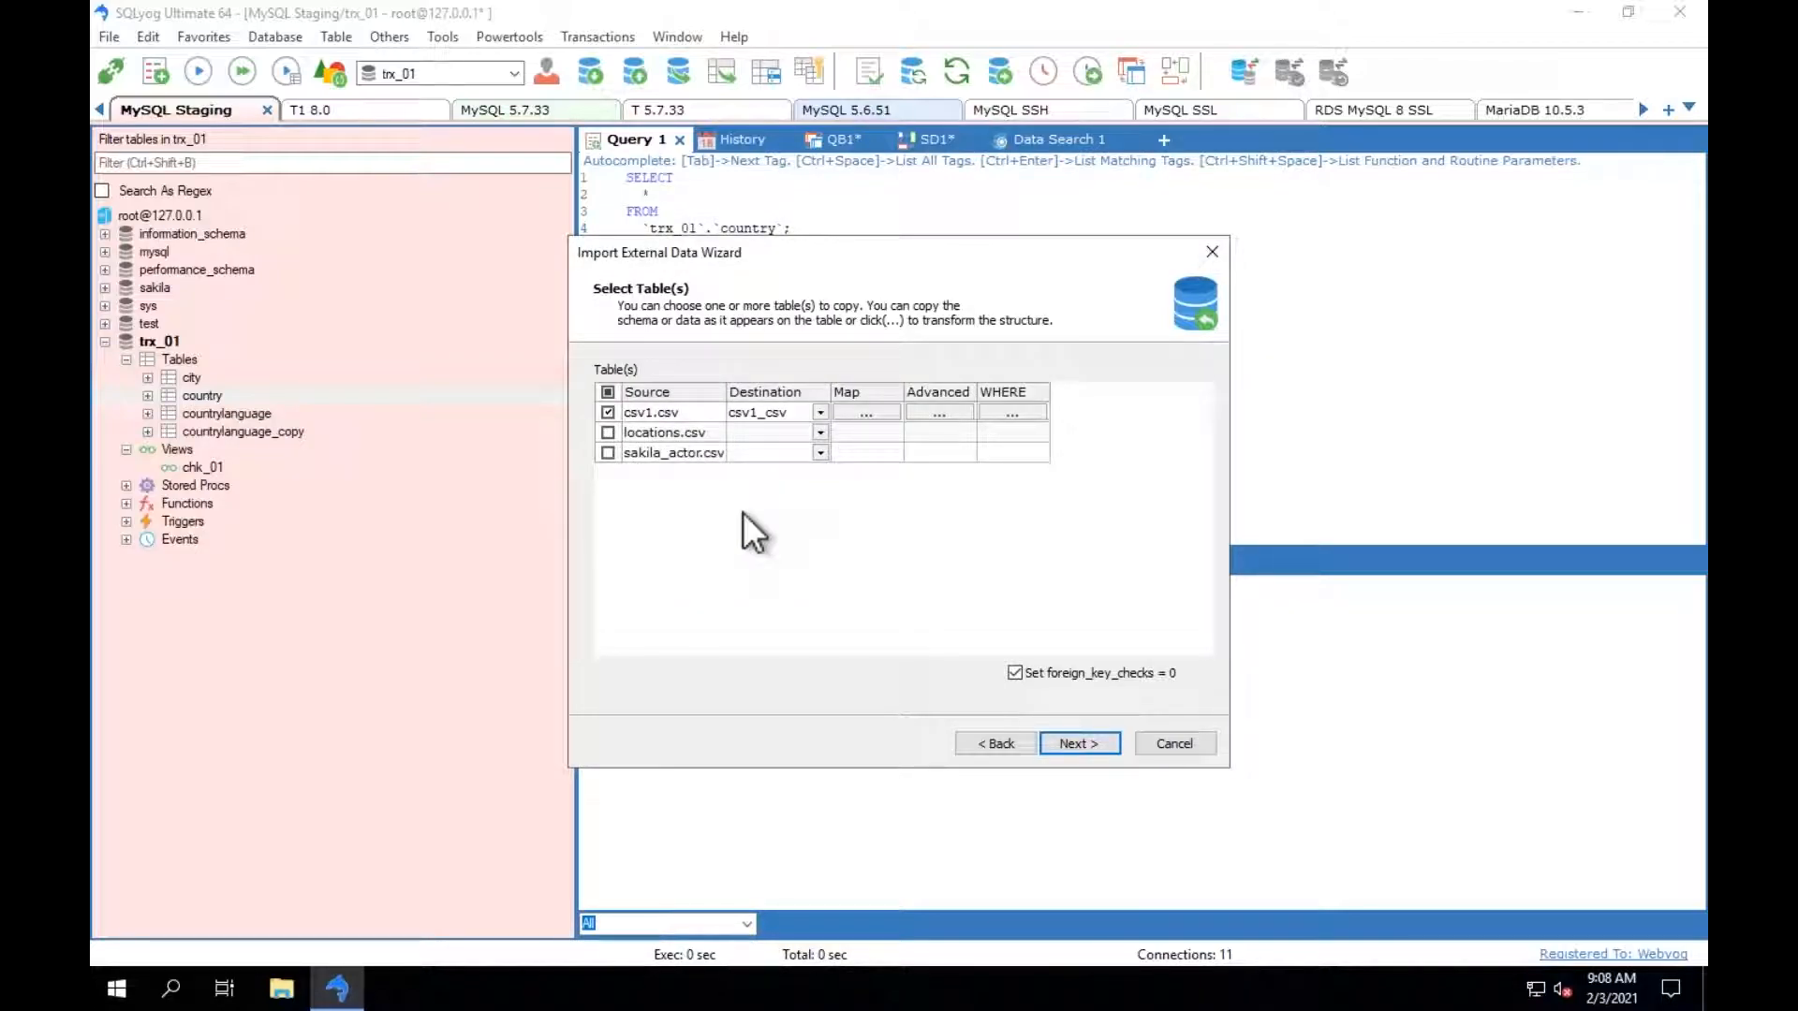
left_click(1063, 745)
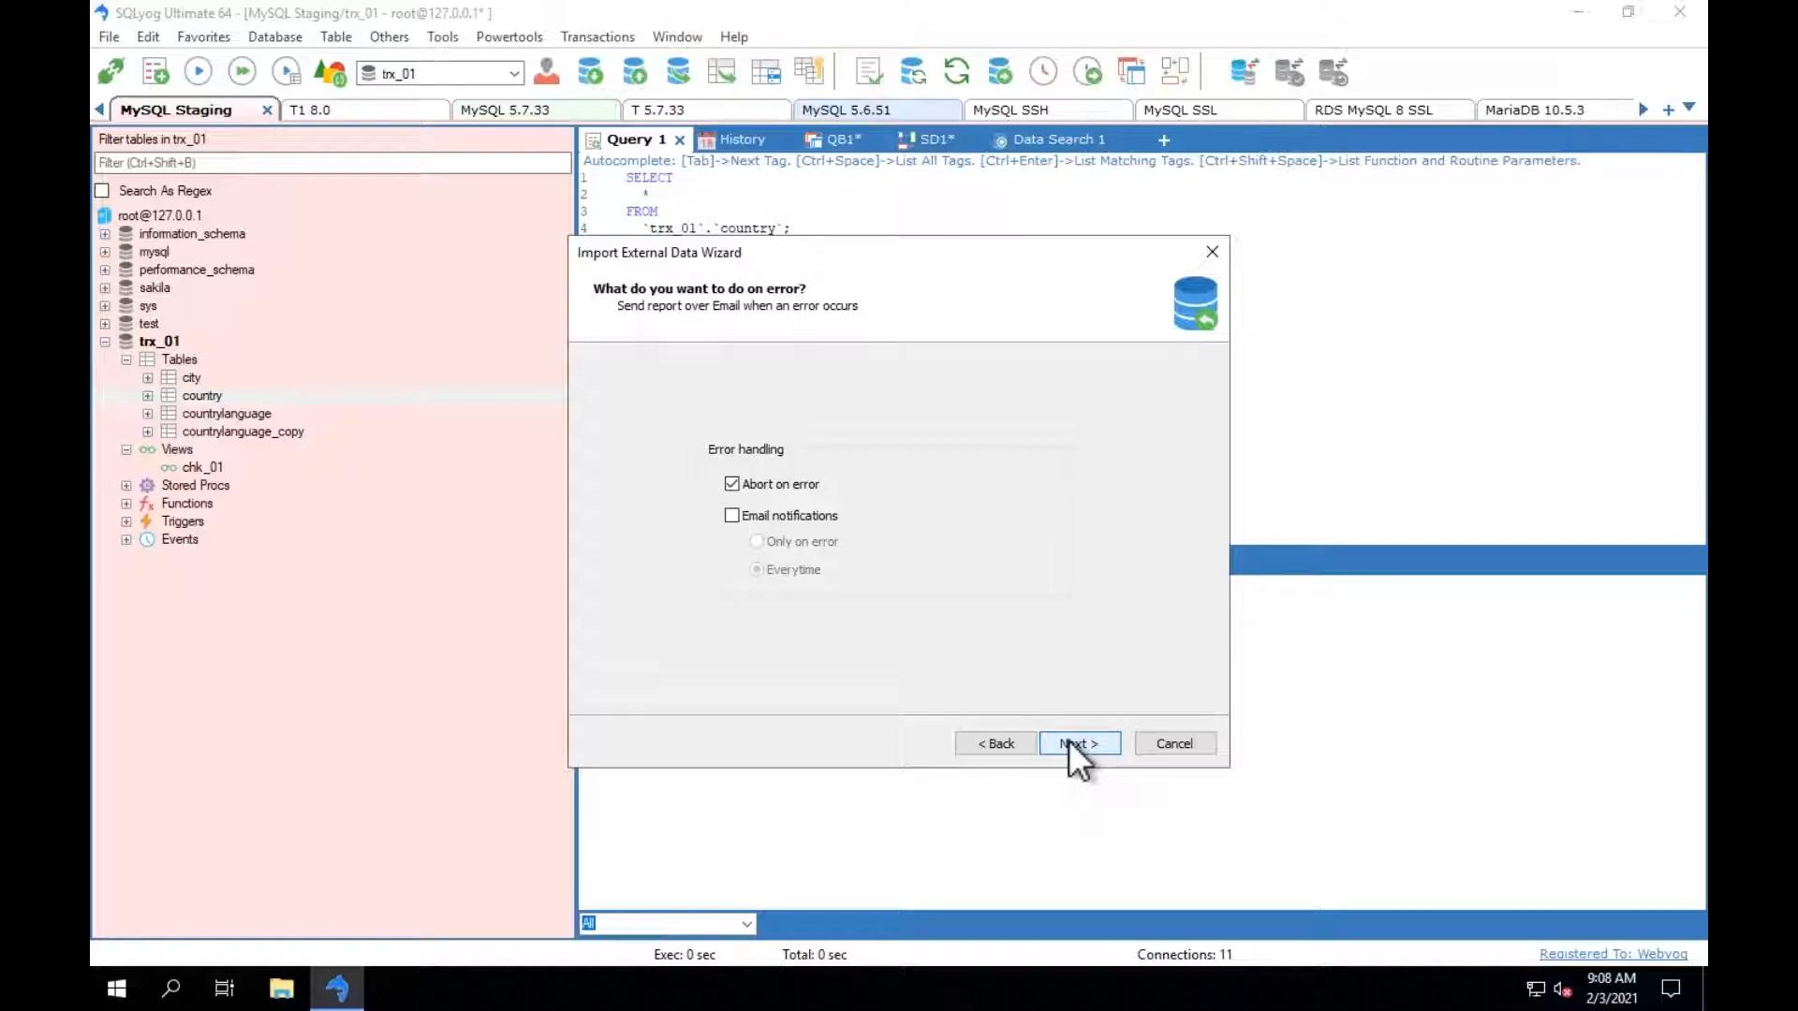
left_click(1070, 742)
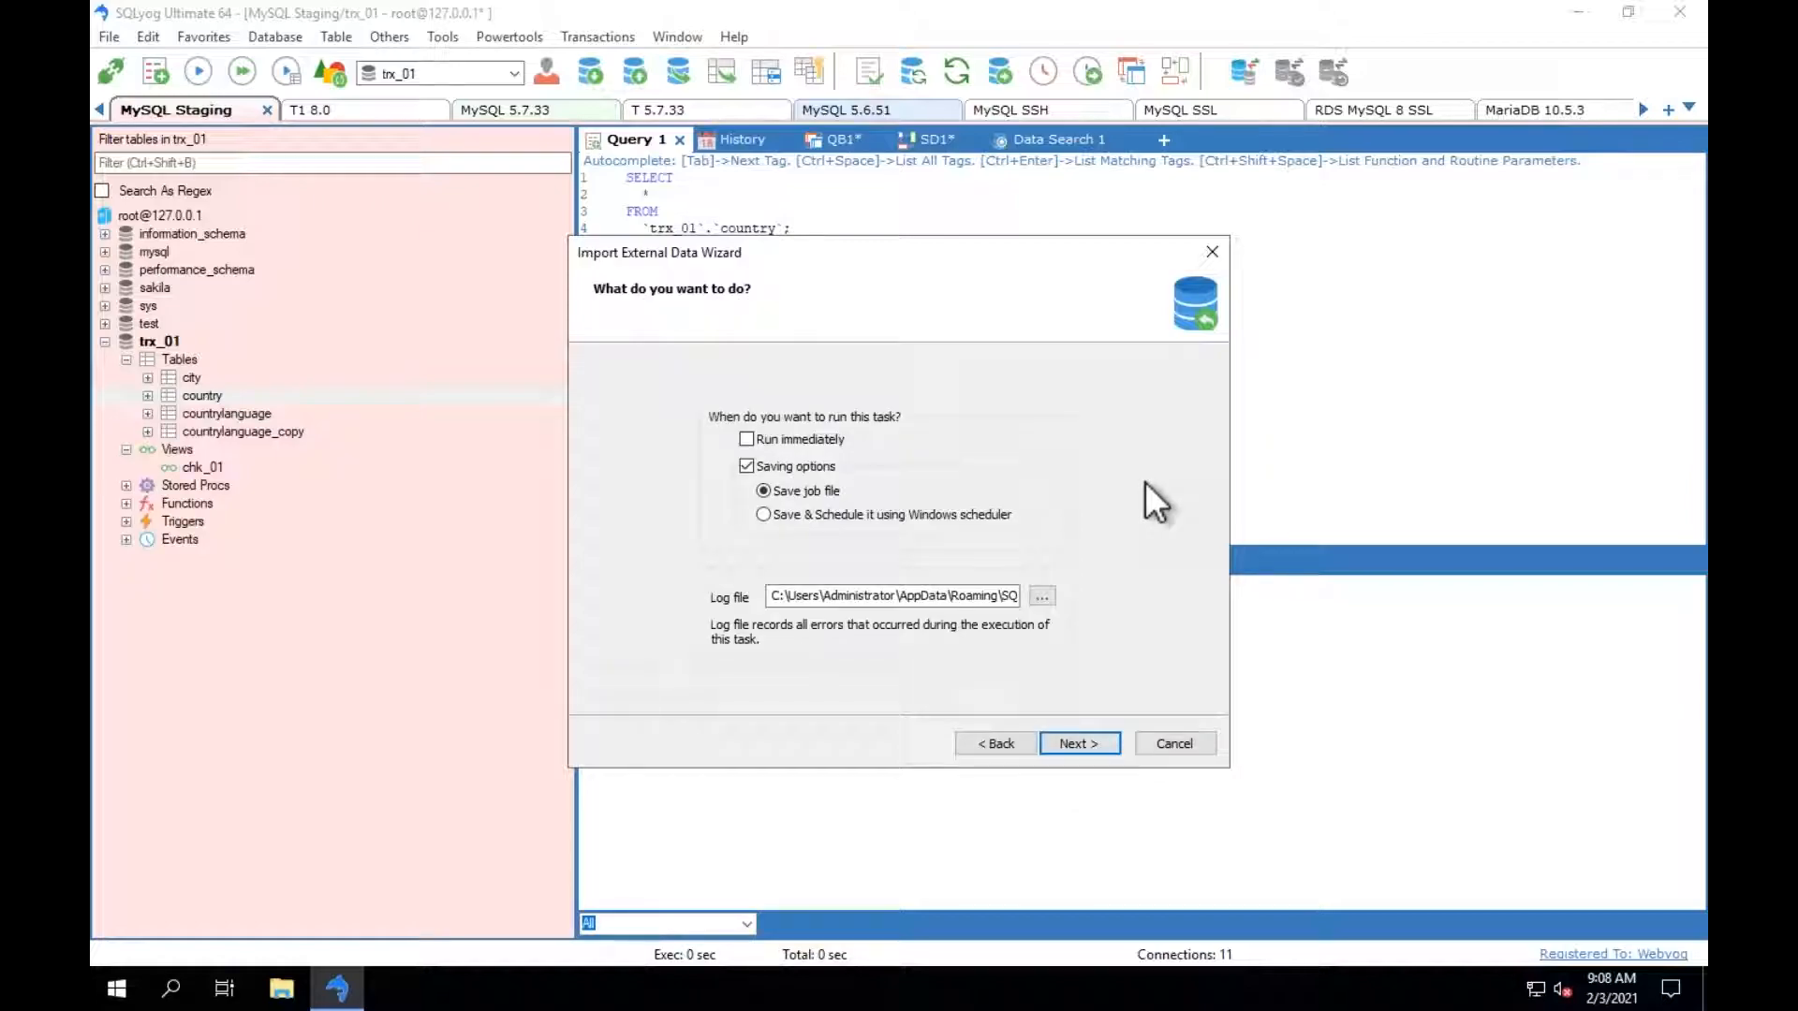
left_click(1157, 744)
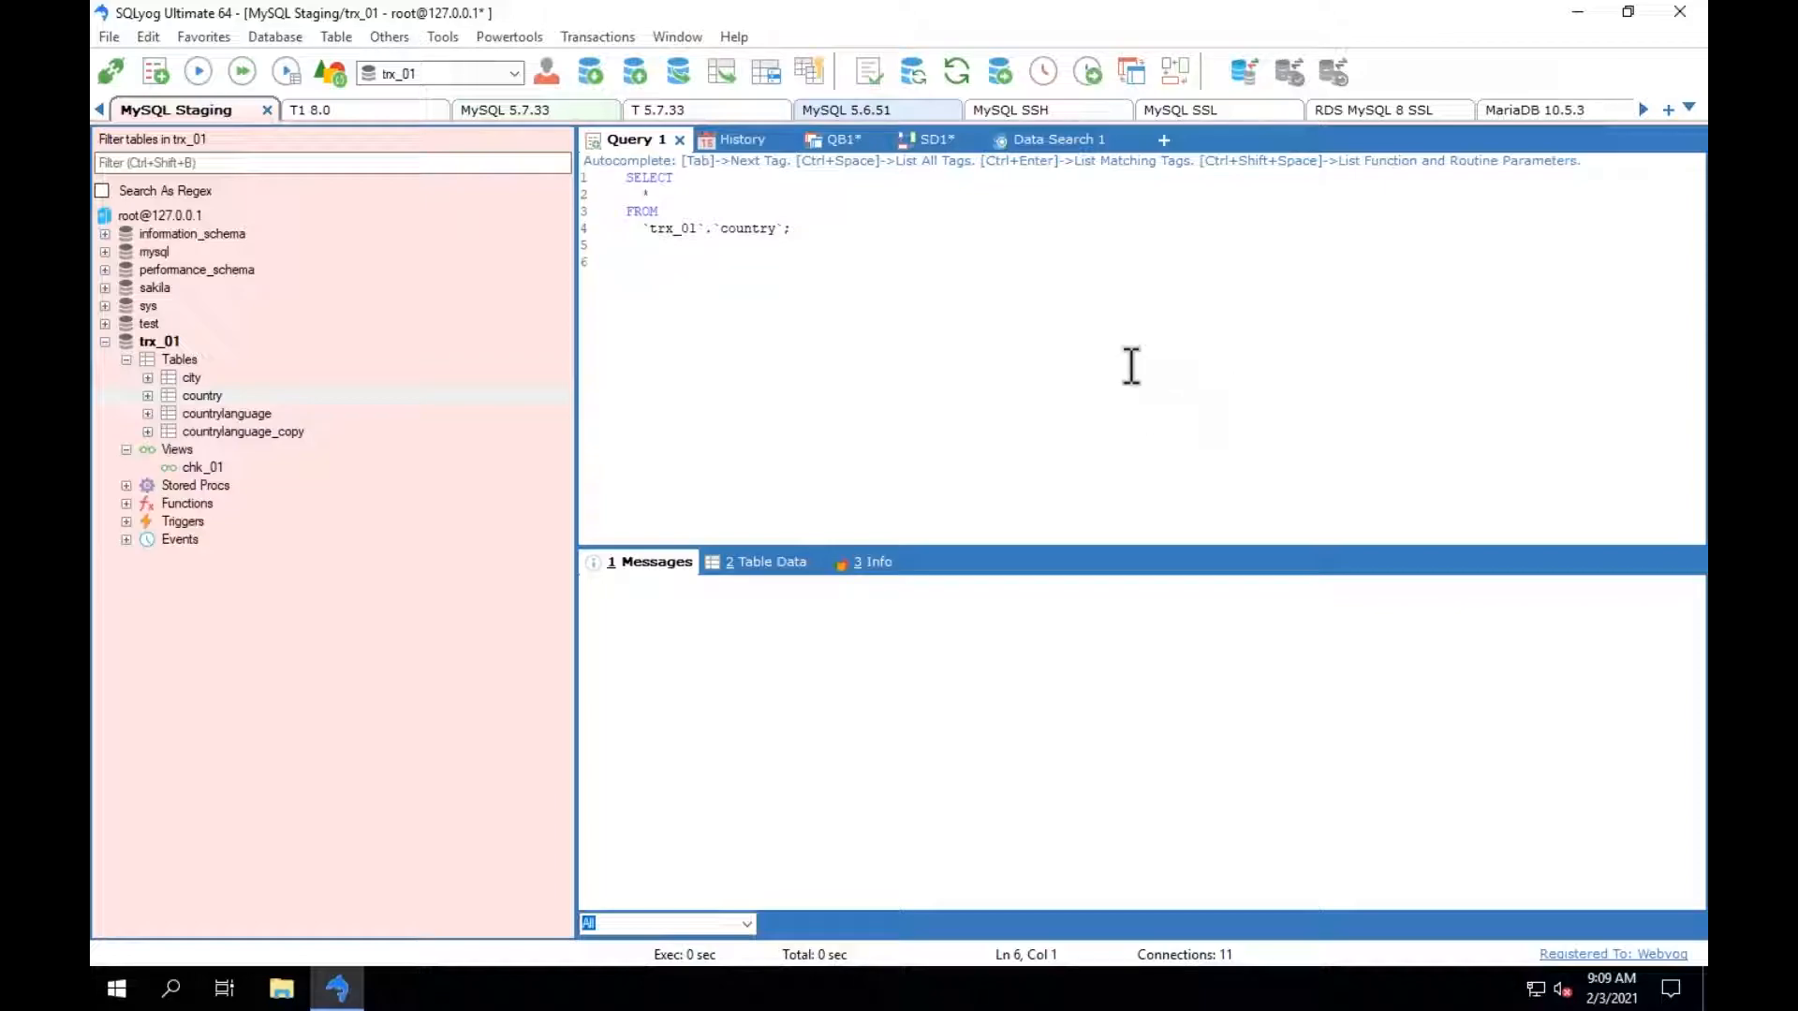
Show the country table's data and review its CSV export options, leaving without exporting.
left_click(745, 565)
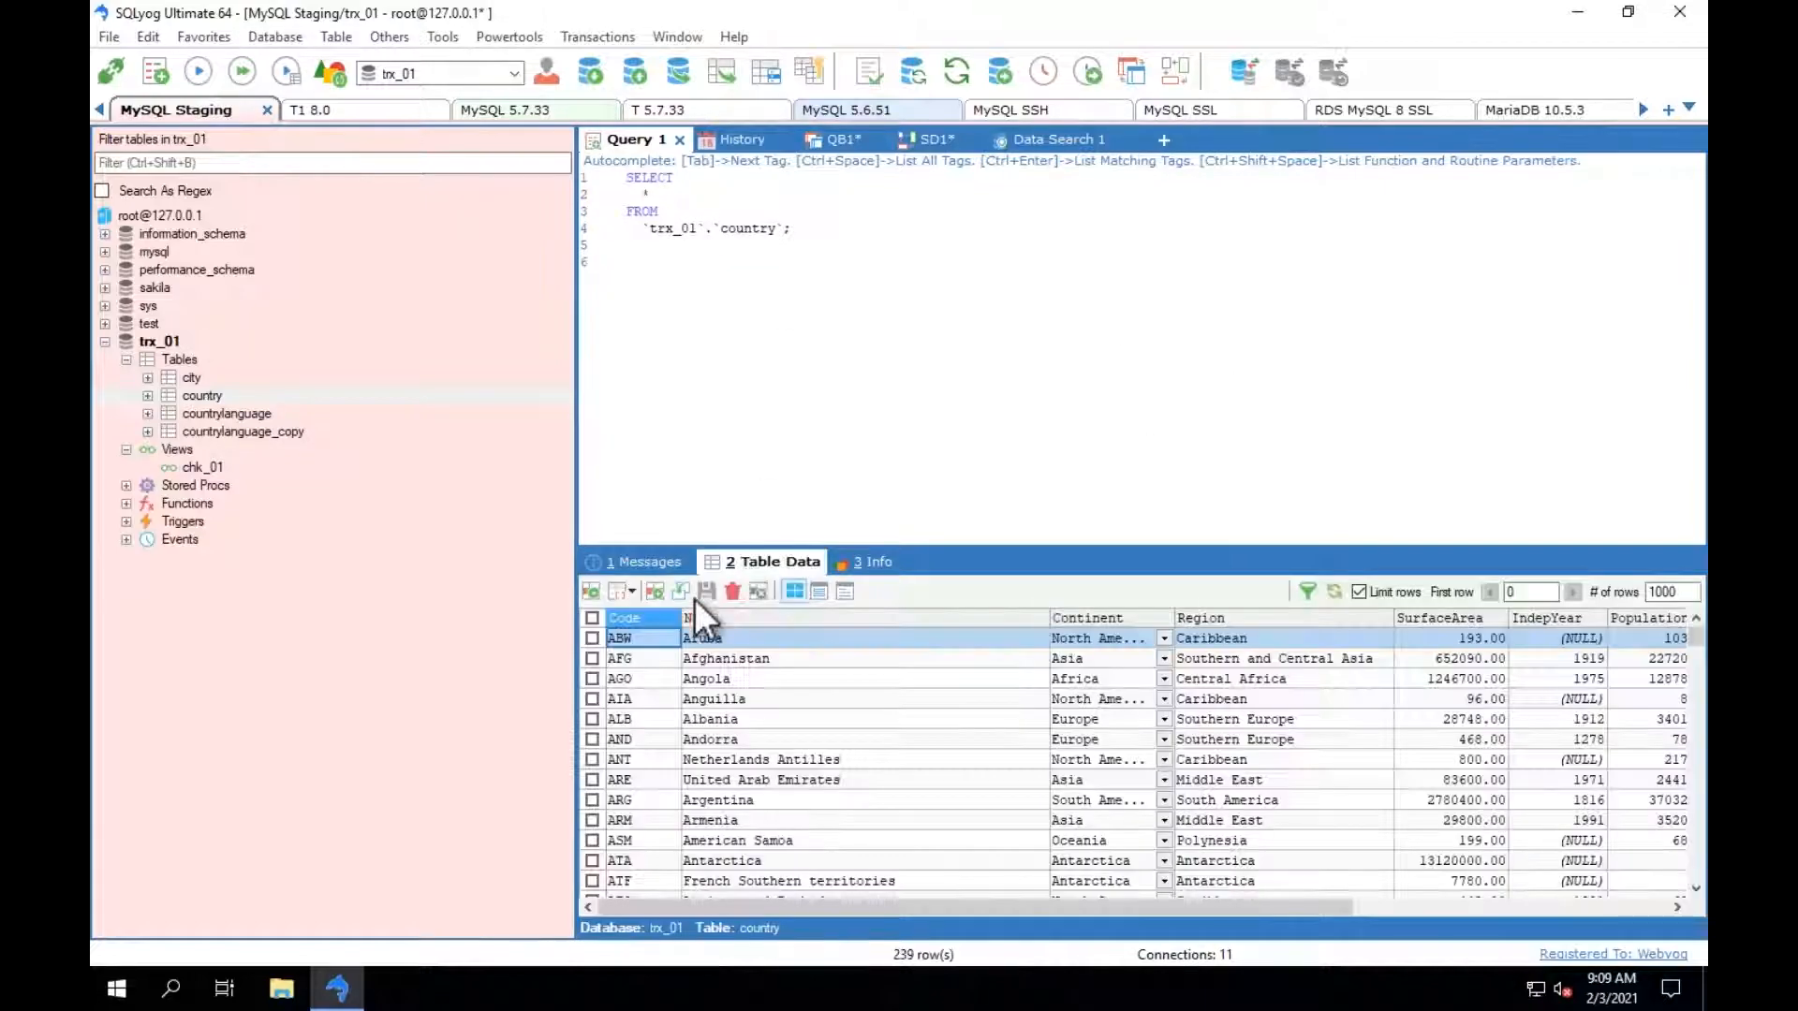
left_click(592, 593)
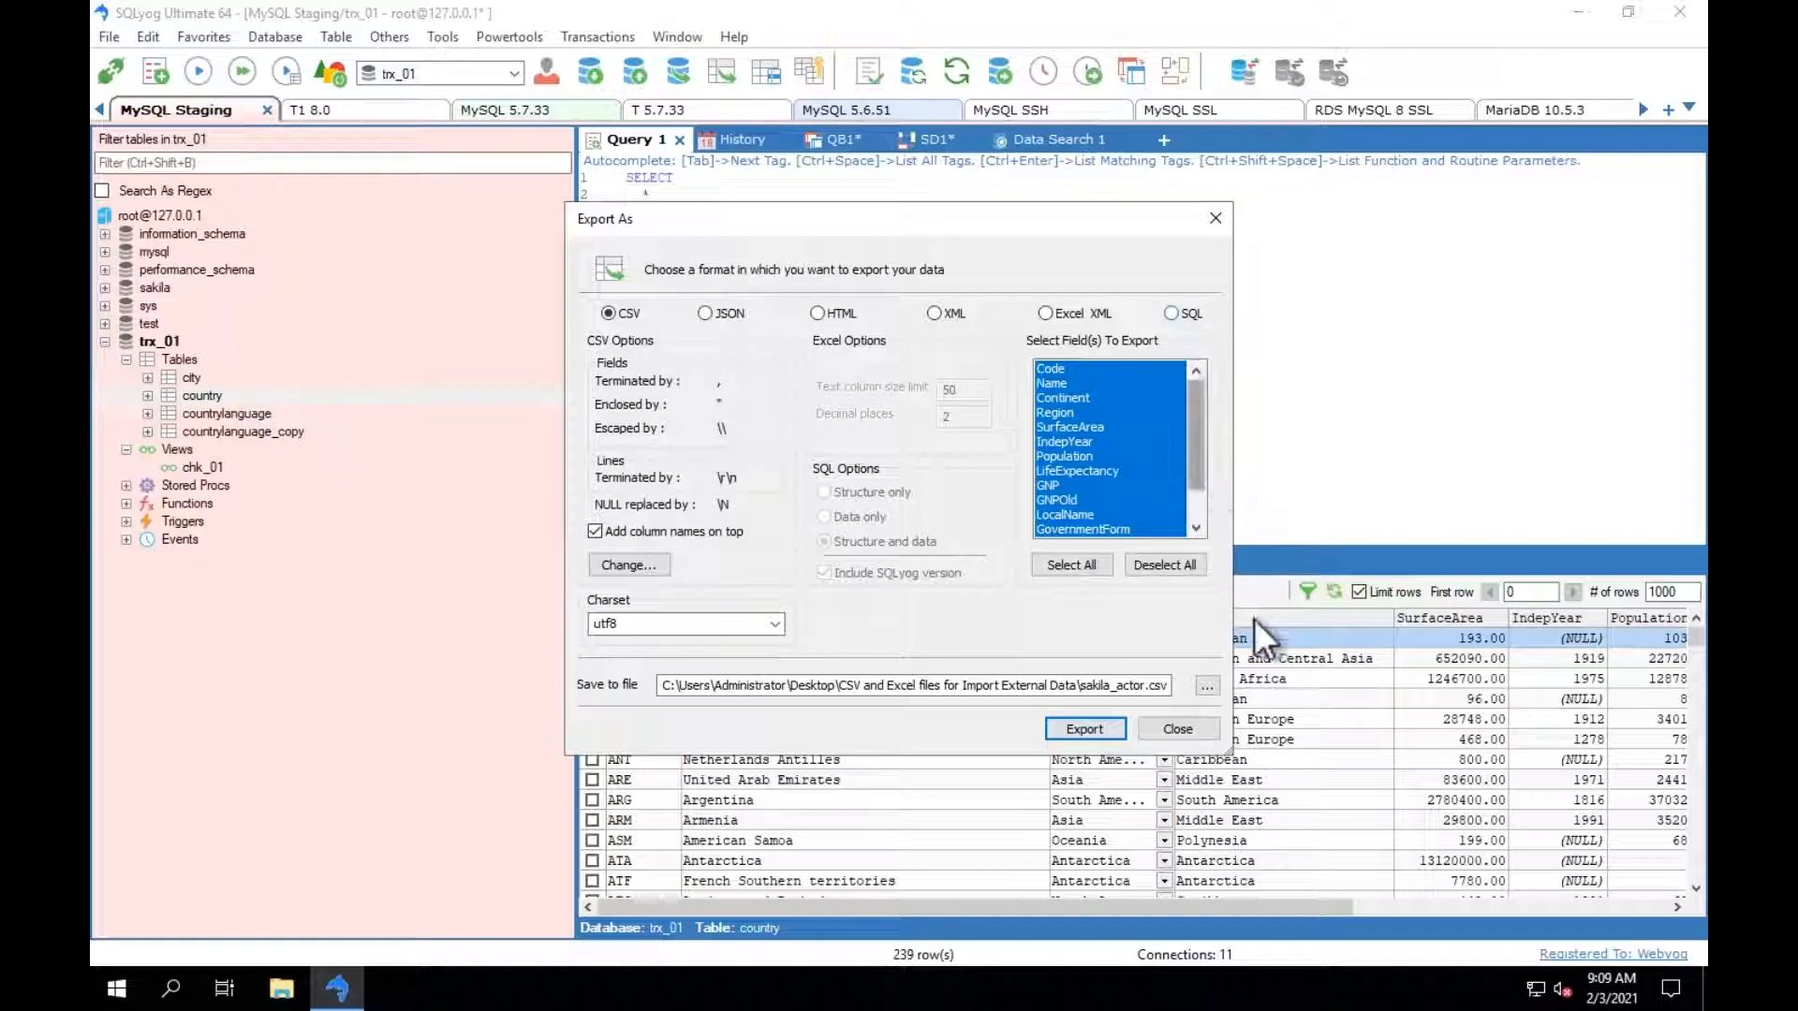
left_click(1187, 729)
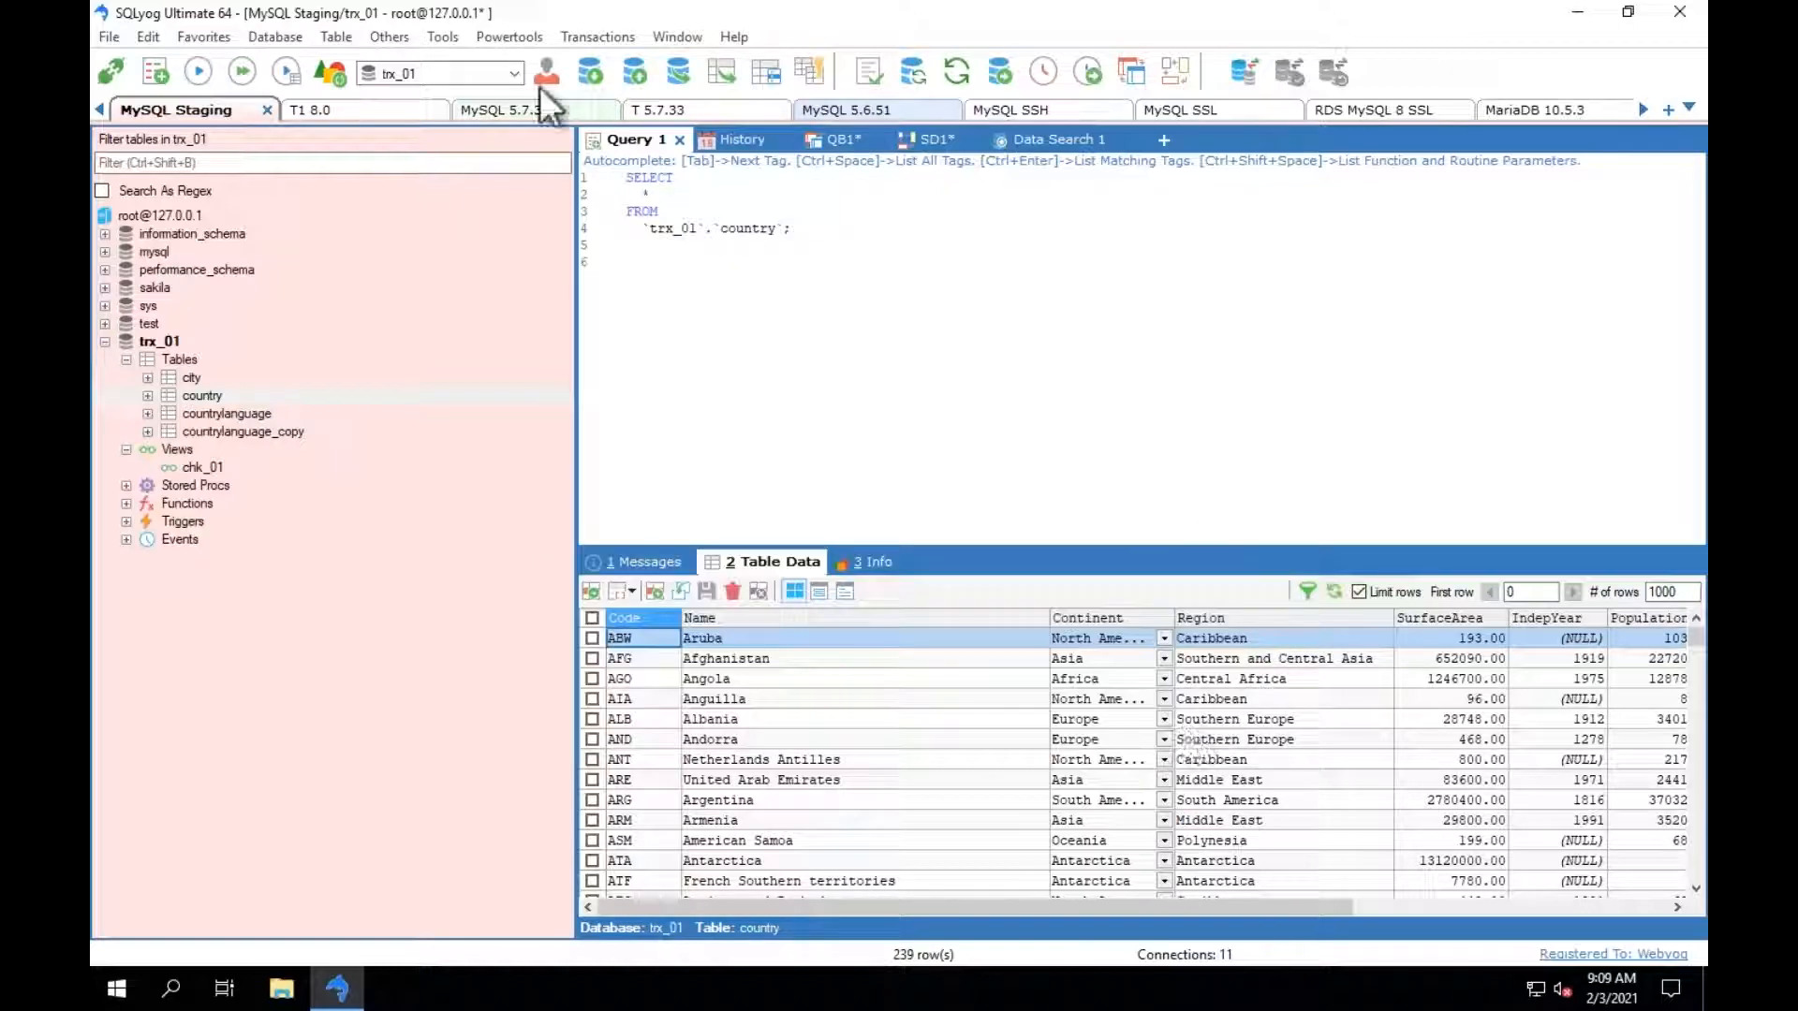
Compare the schema of MySQL Staging - trx_01 with the target T1 8.0 - trx_01, ignoring DEFINER.
left_click(510, 37)
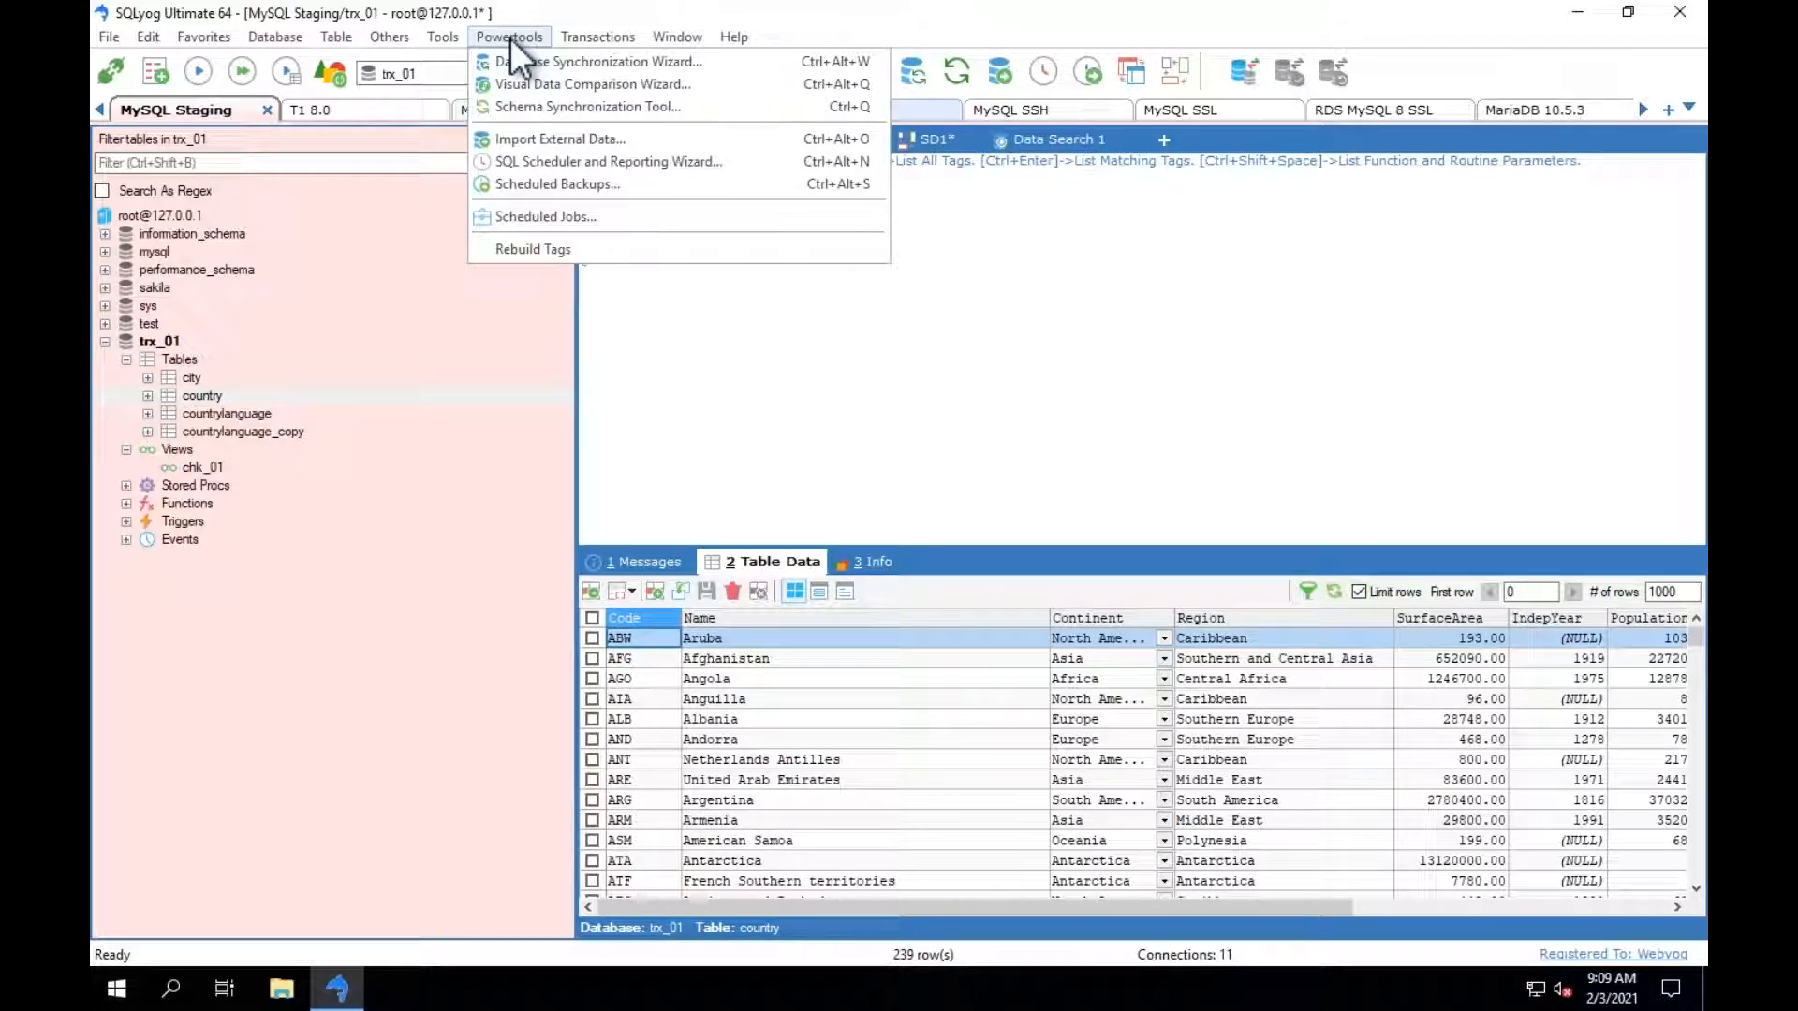
left_click(549, 111)
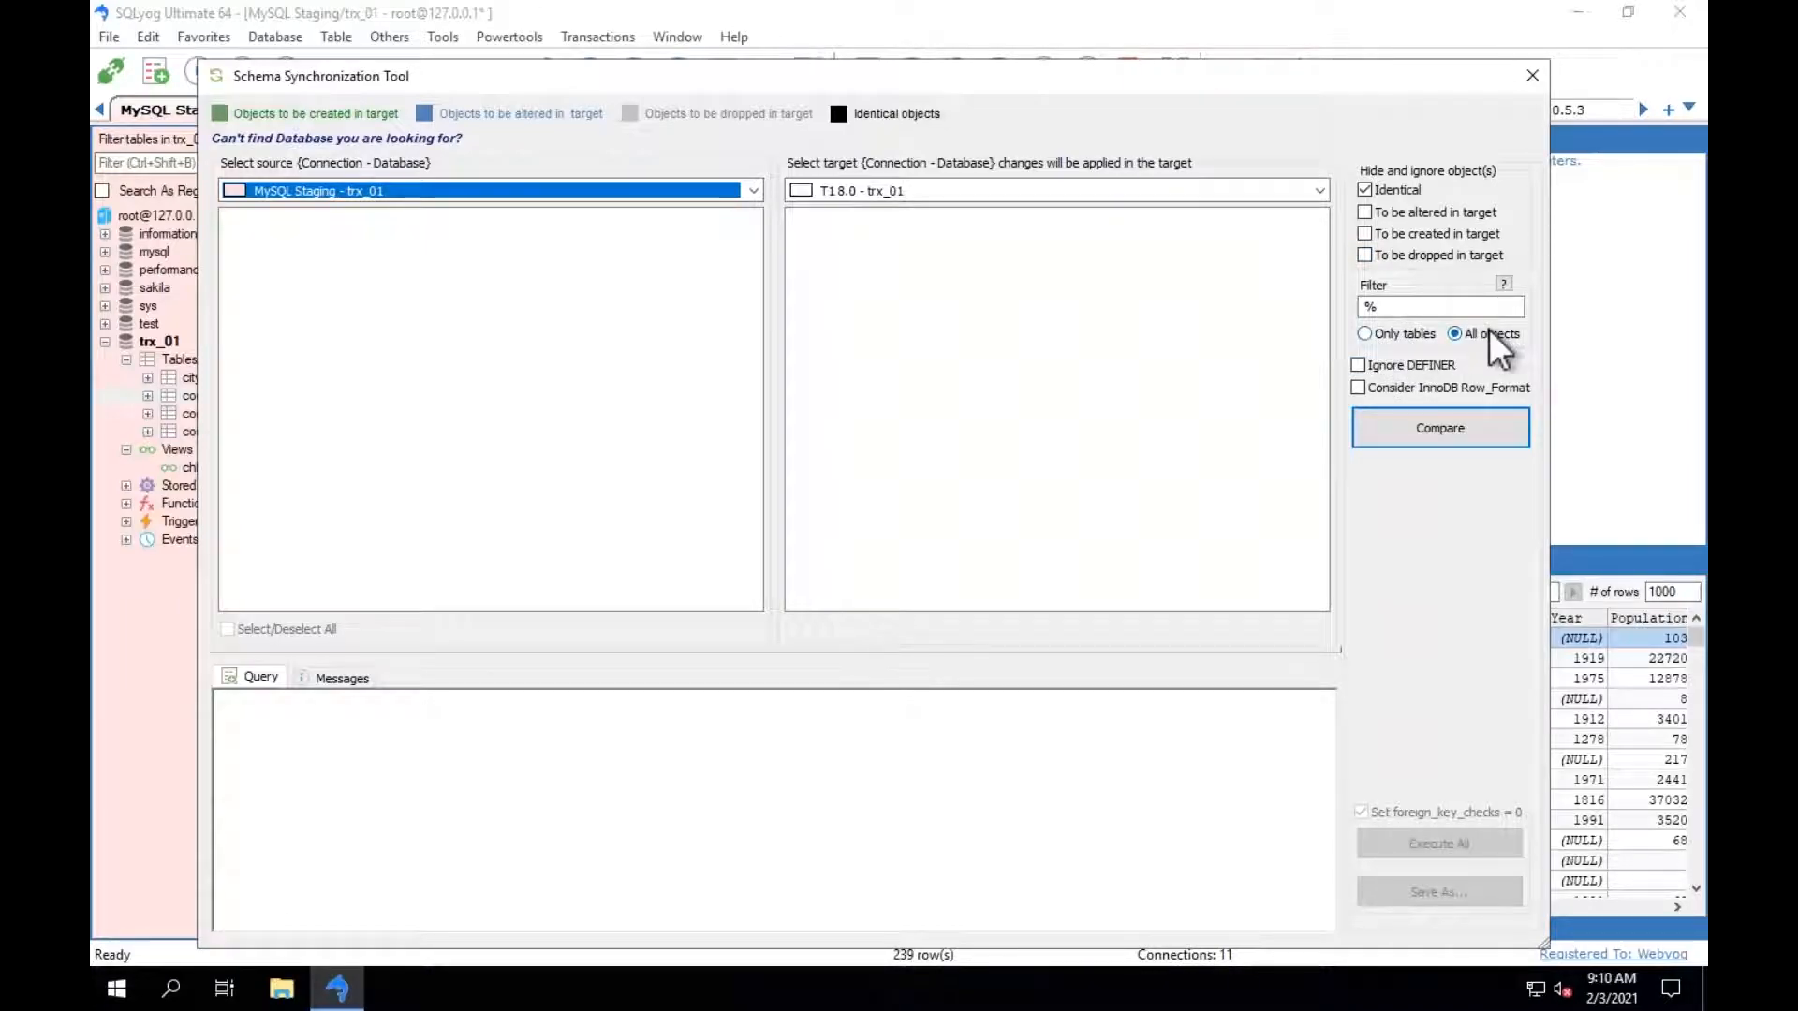
left_click(1425, 366)
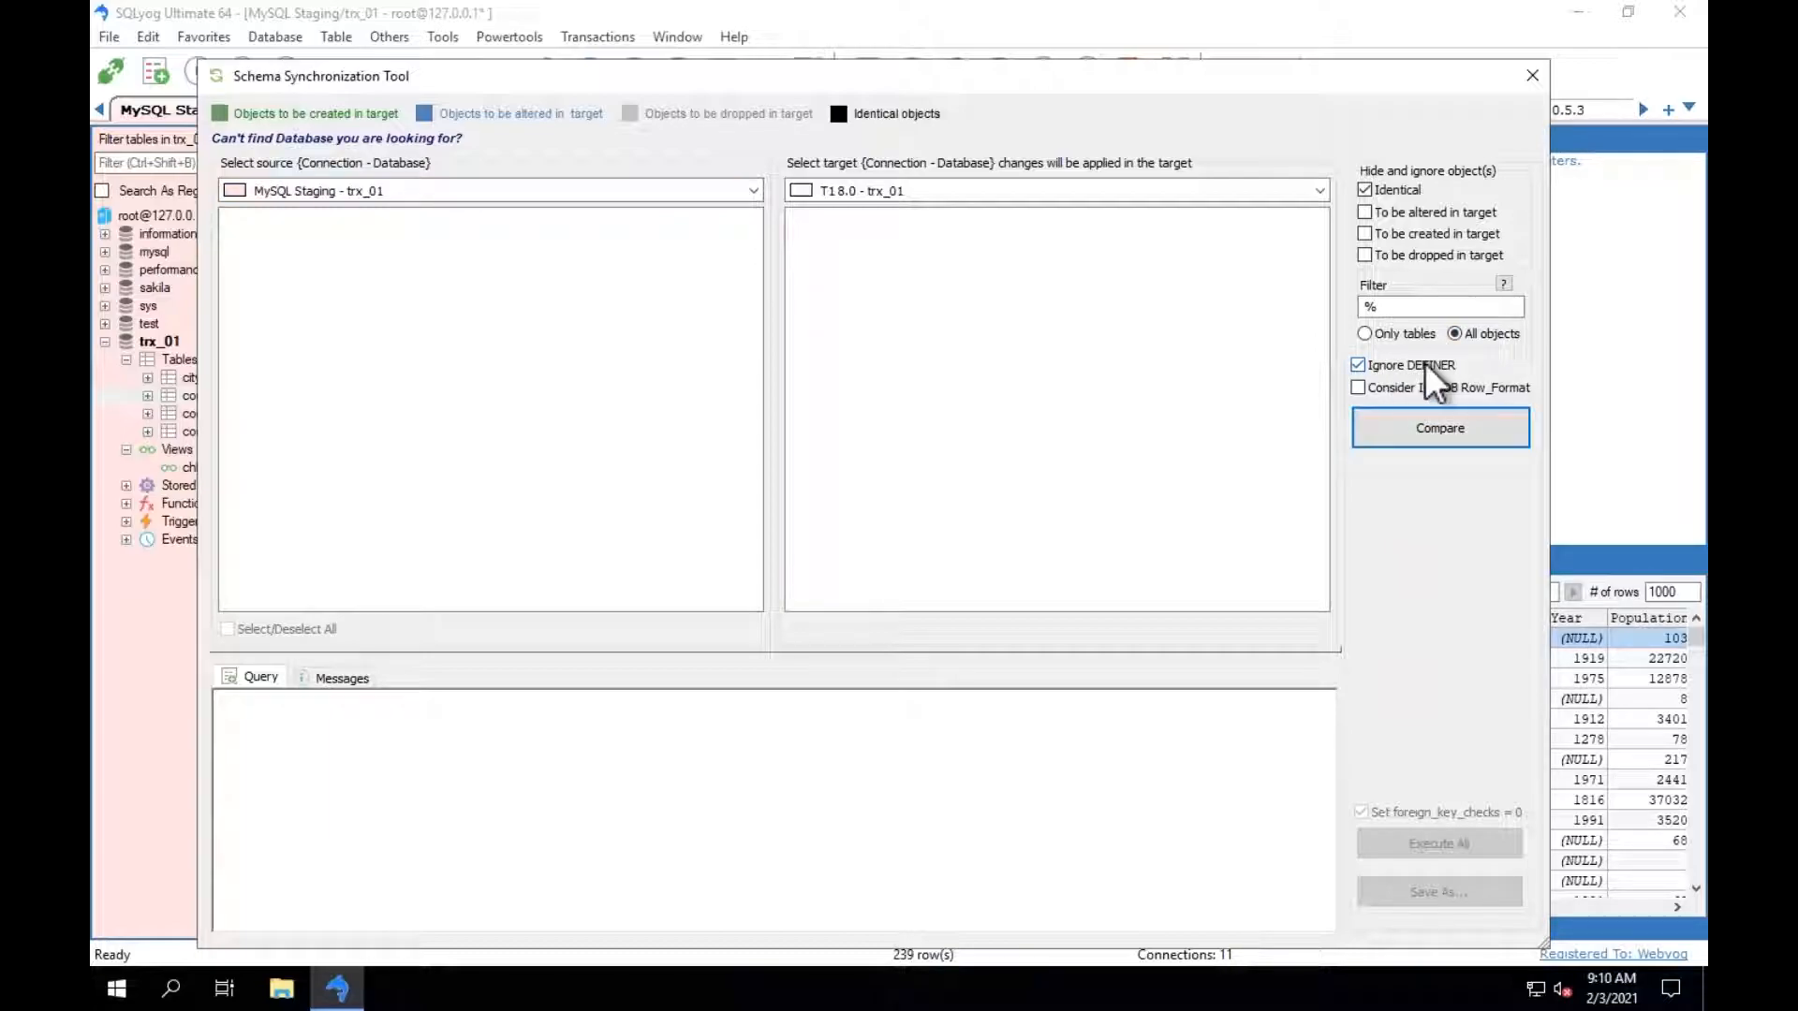
left_click(1450, 428)
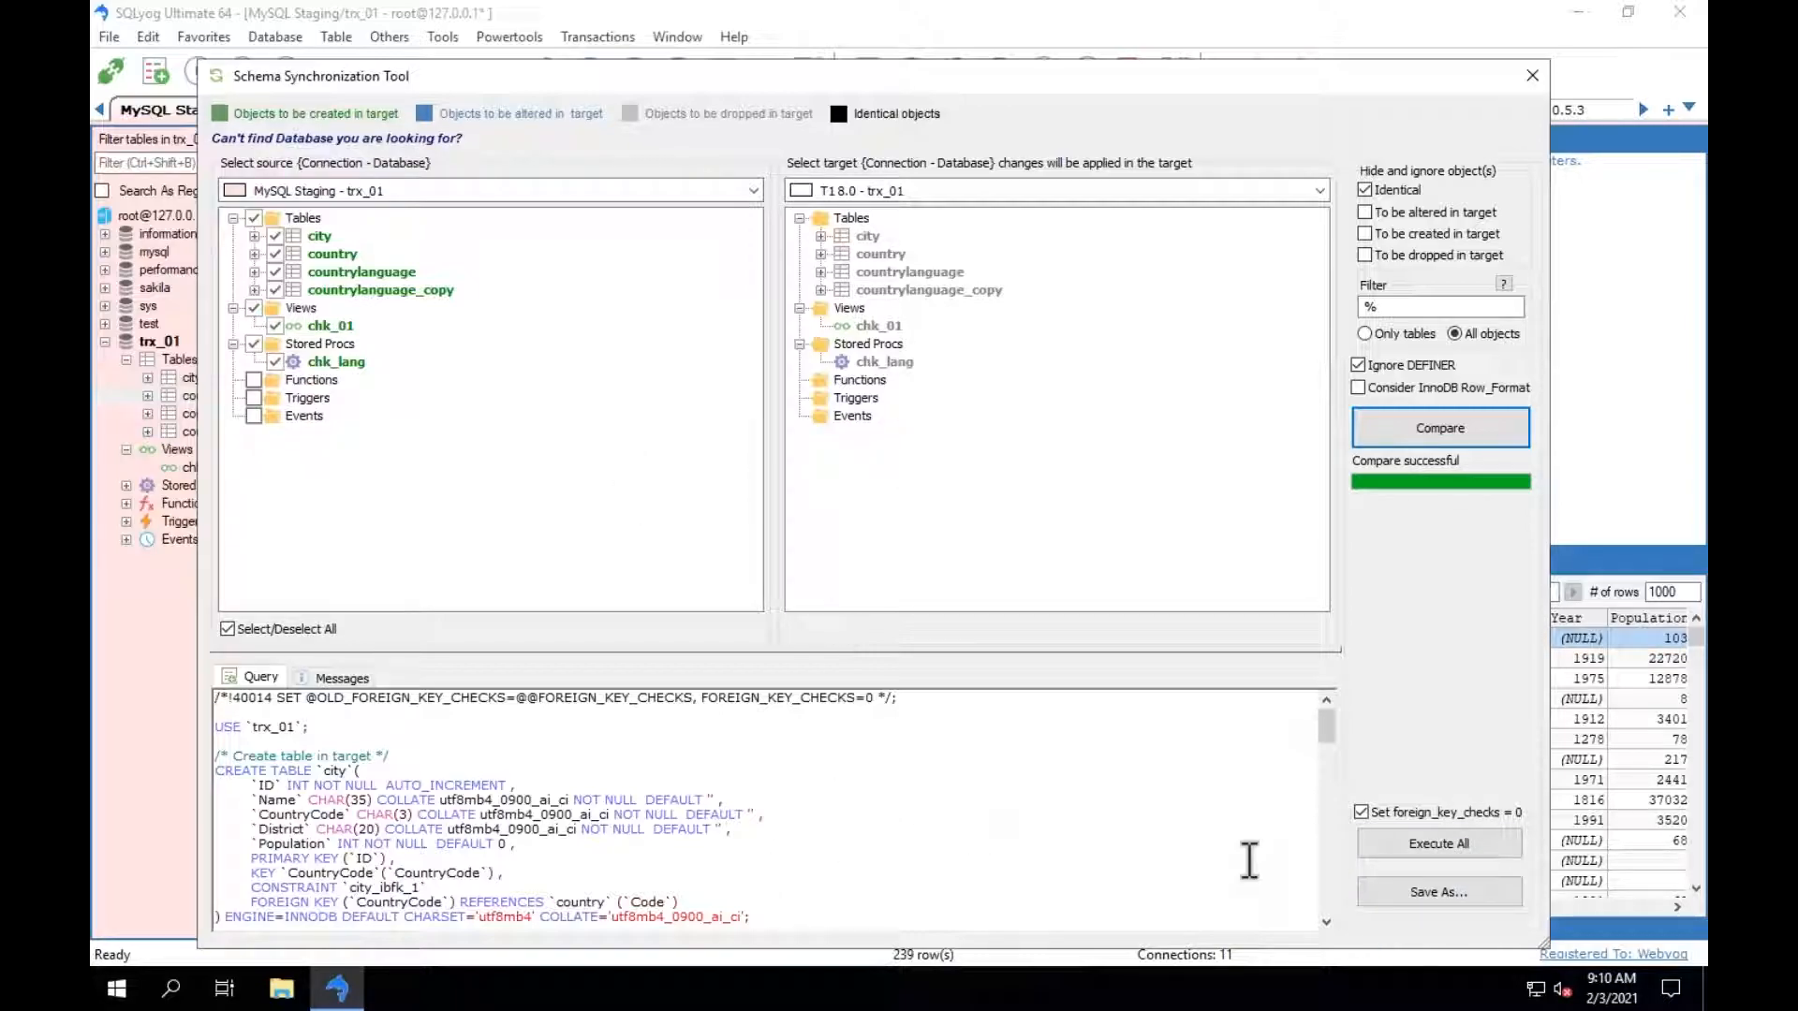
Execute all schema changes on the target trx_01, compare the two schemas again and close the Schema Synchronization Tool.
left_click(1450, 845)
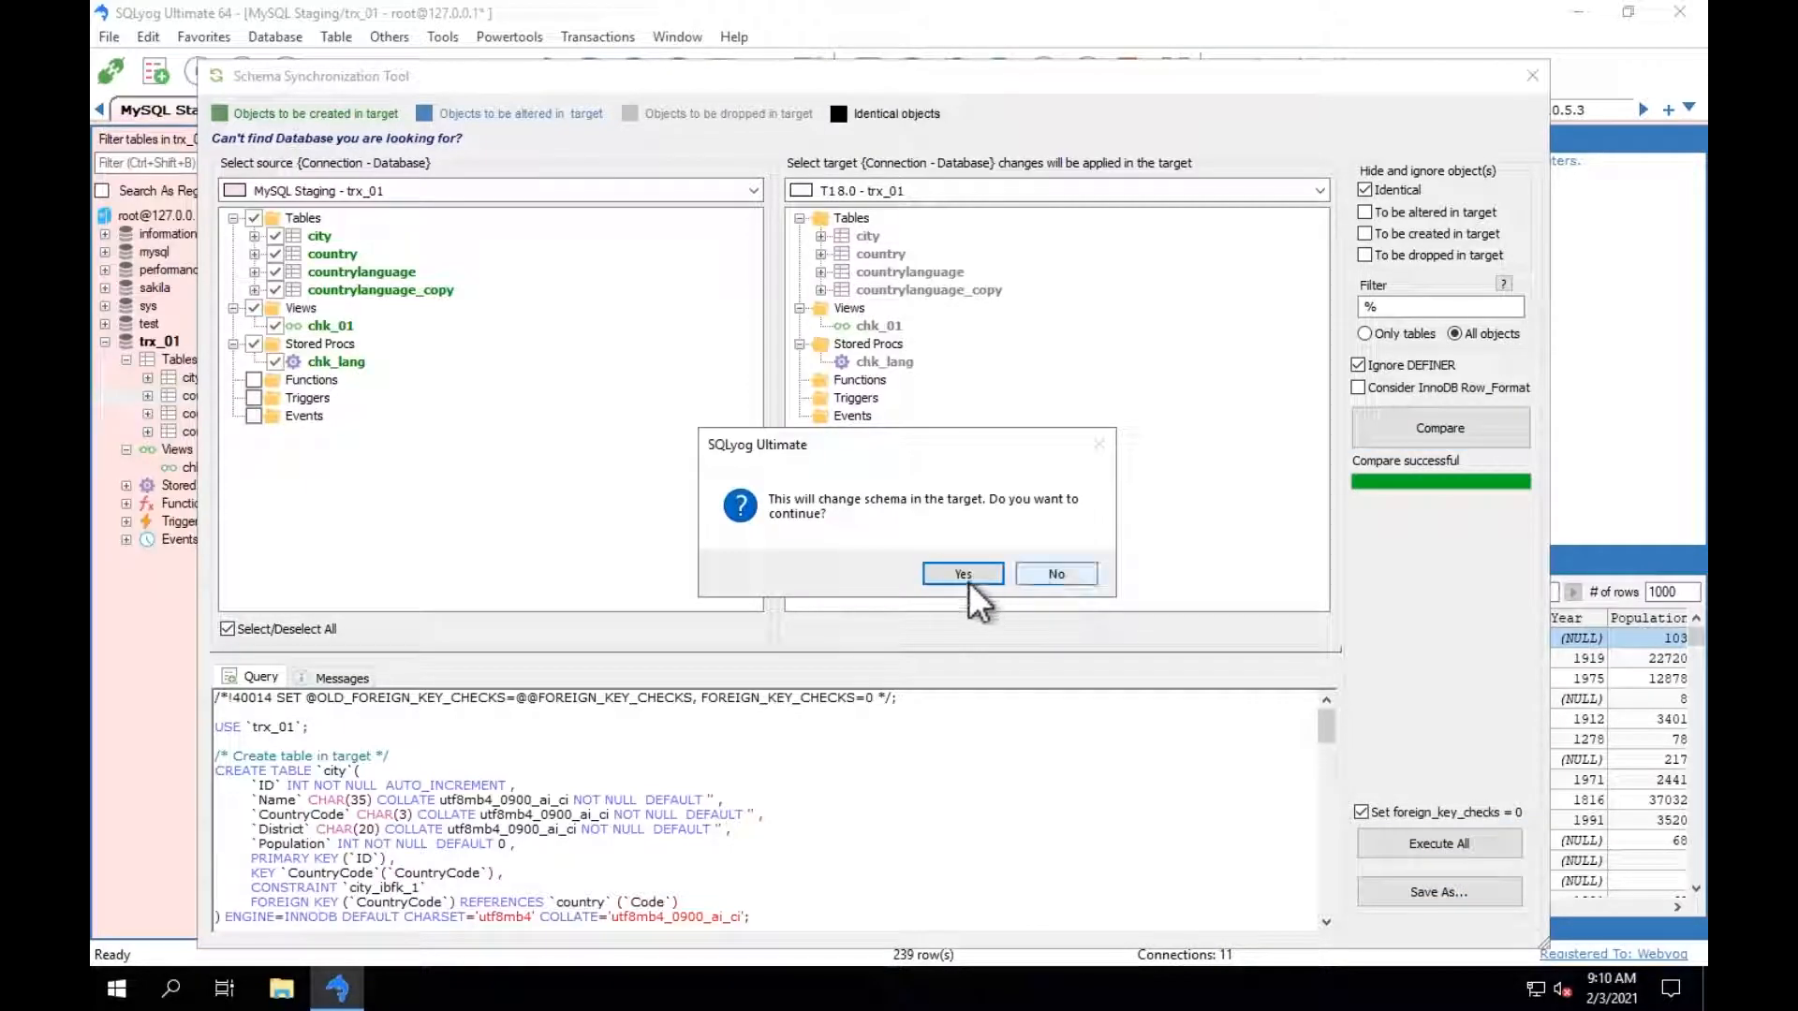
left_click(963, 574)
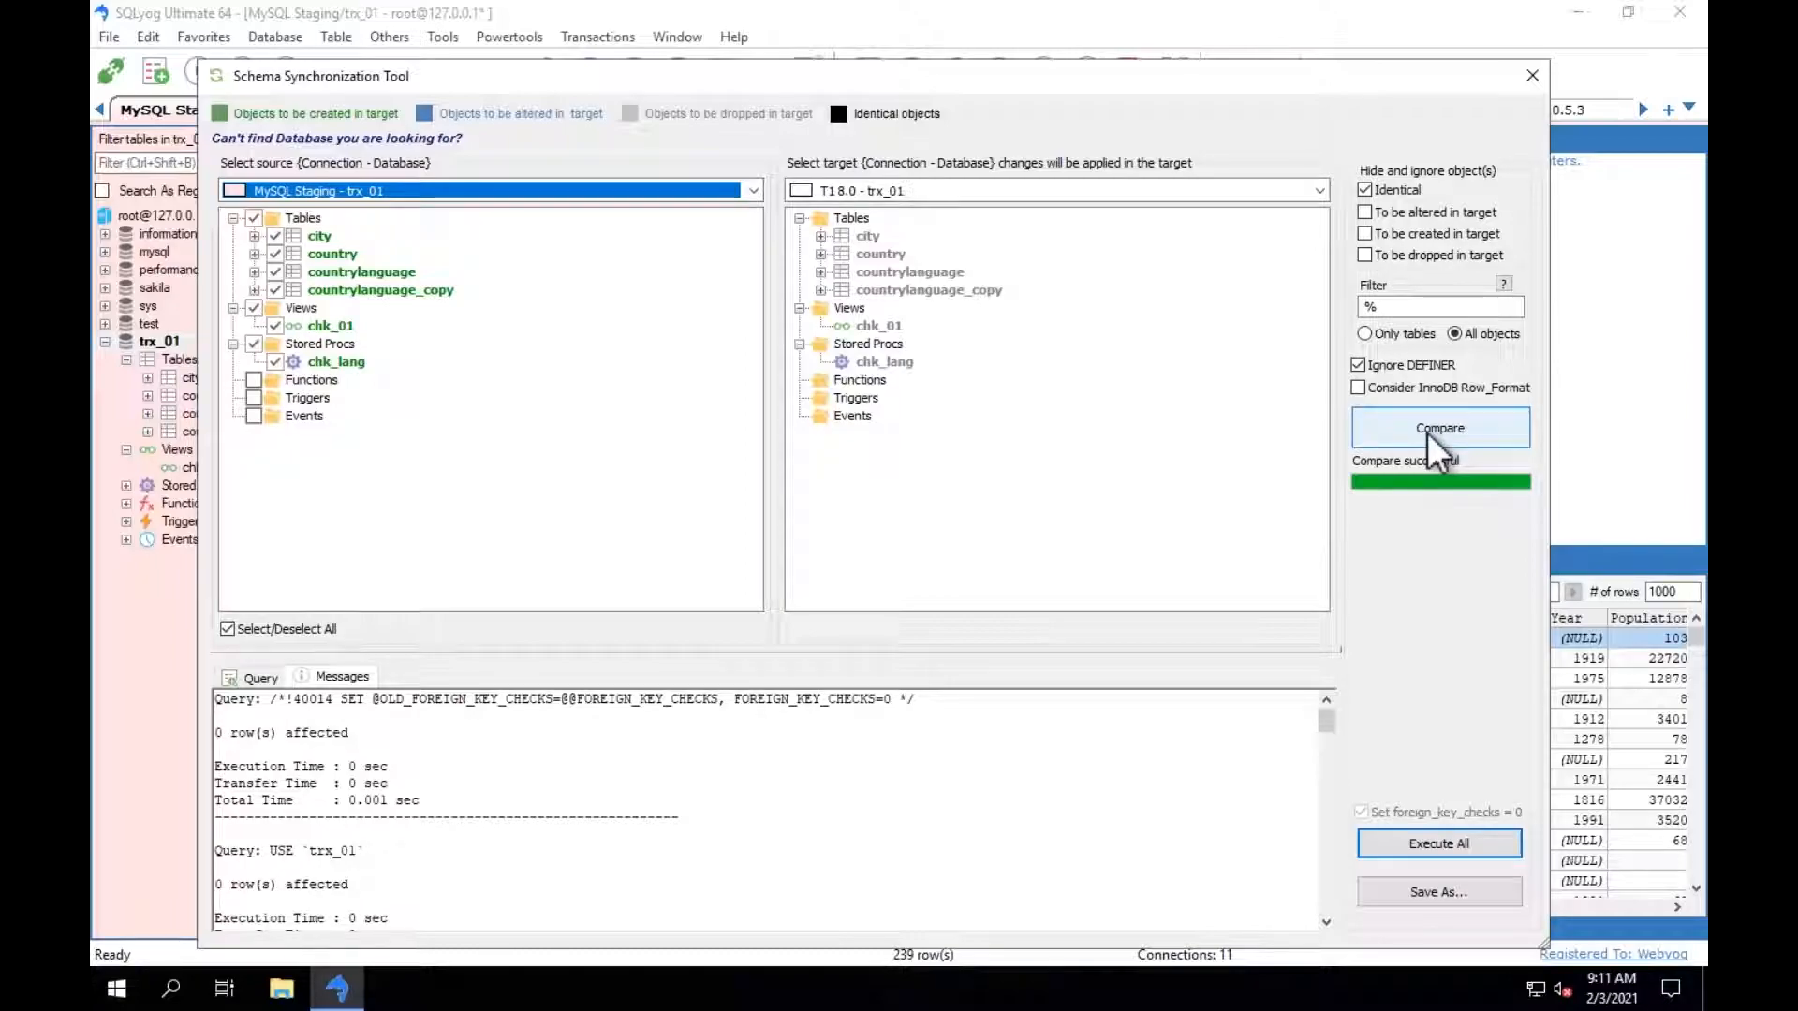
left_click(1430, 435)
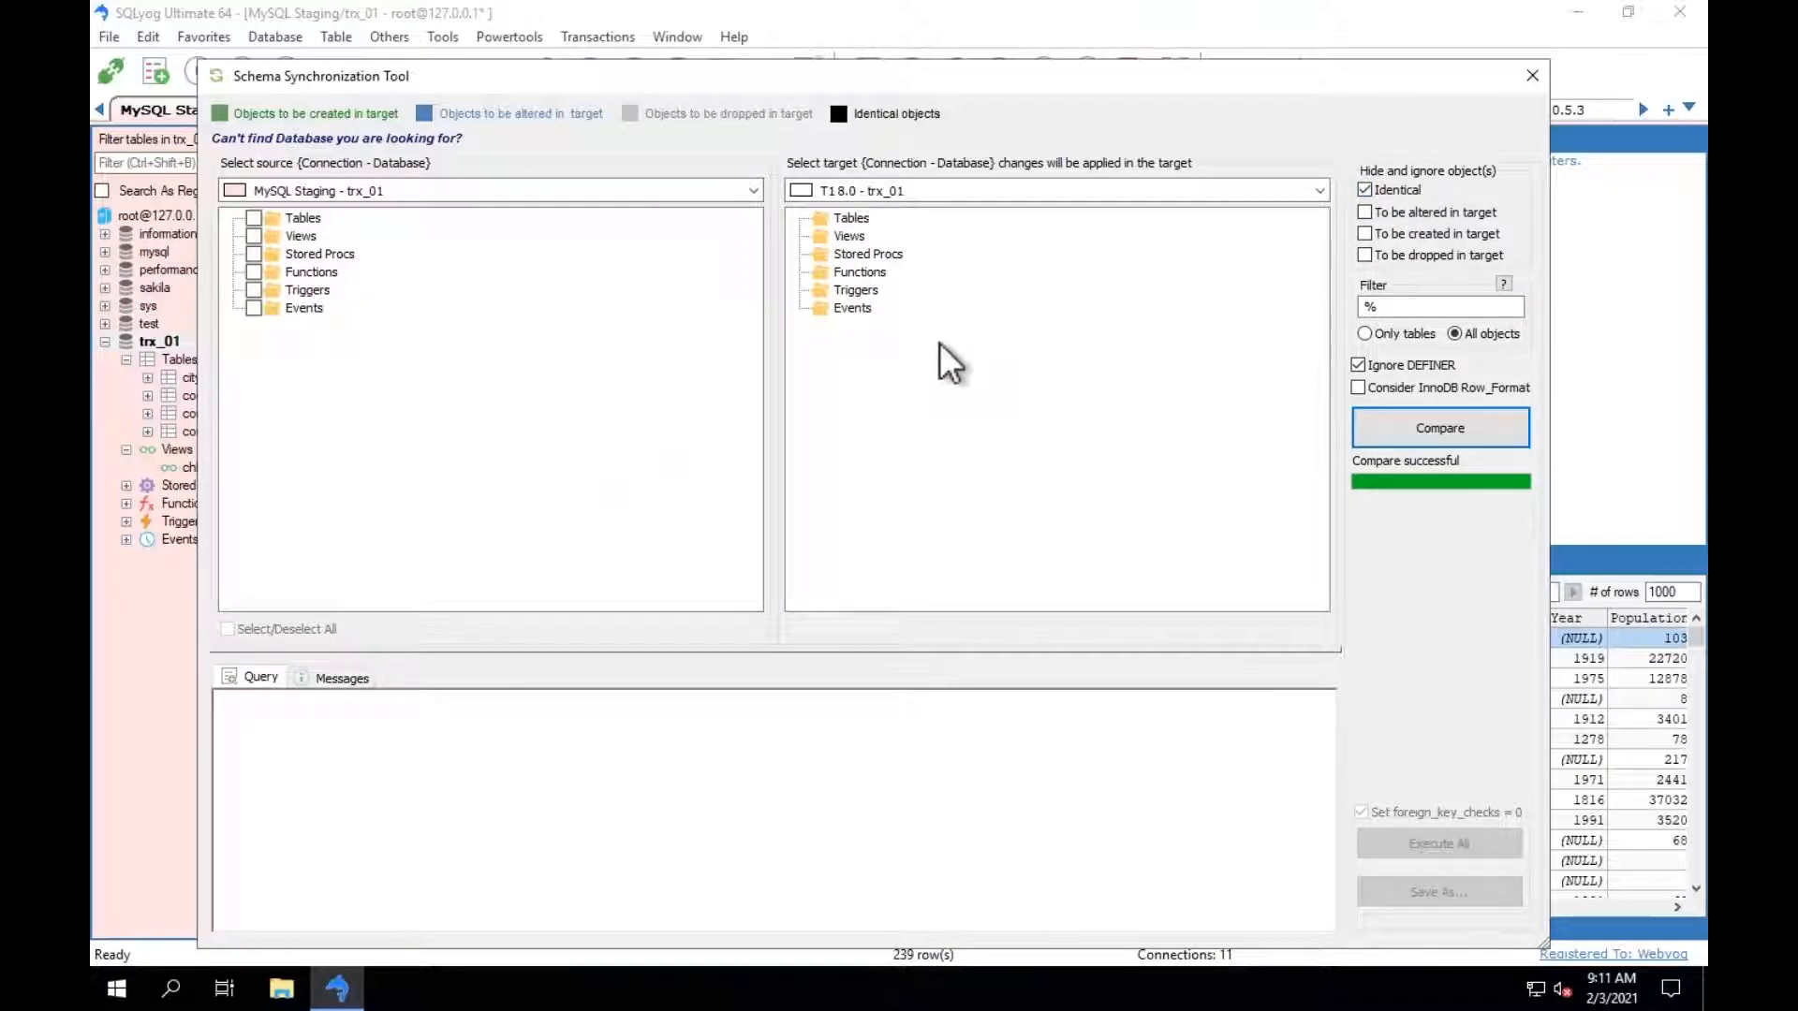
left_click(1532, 75)
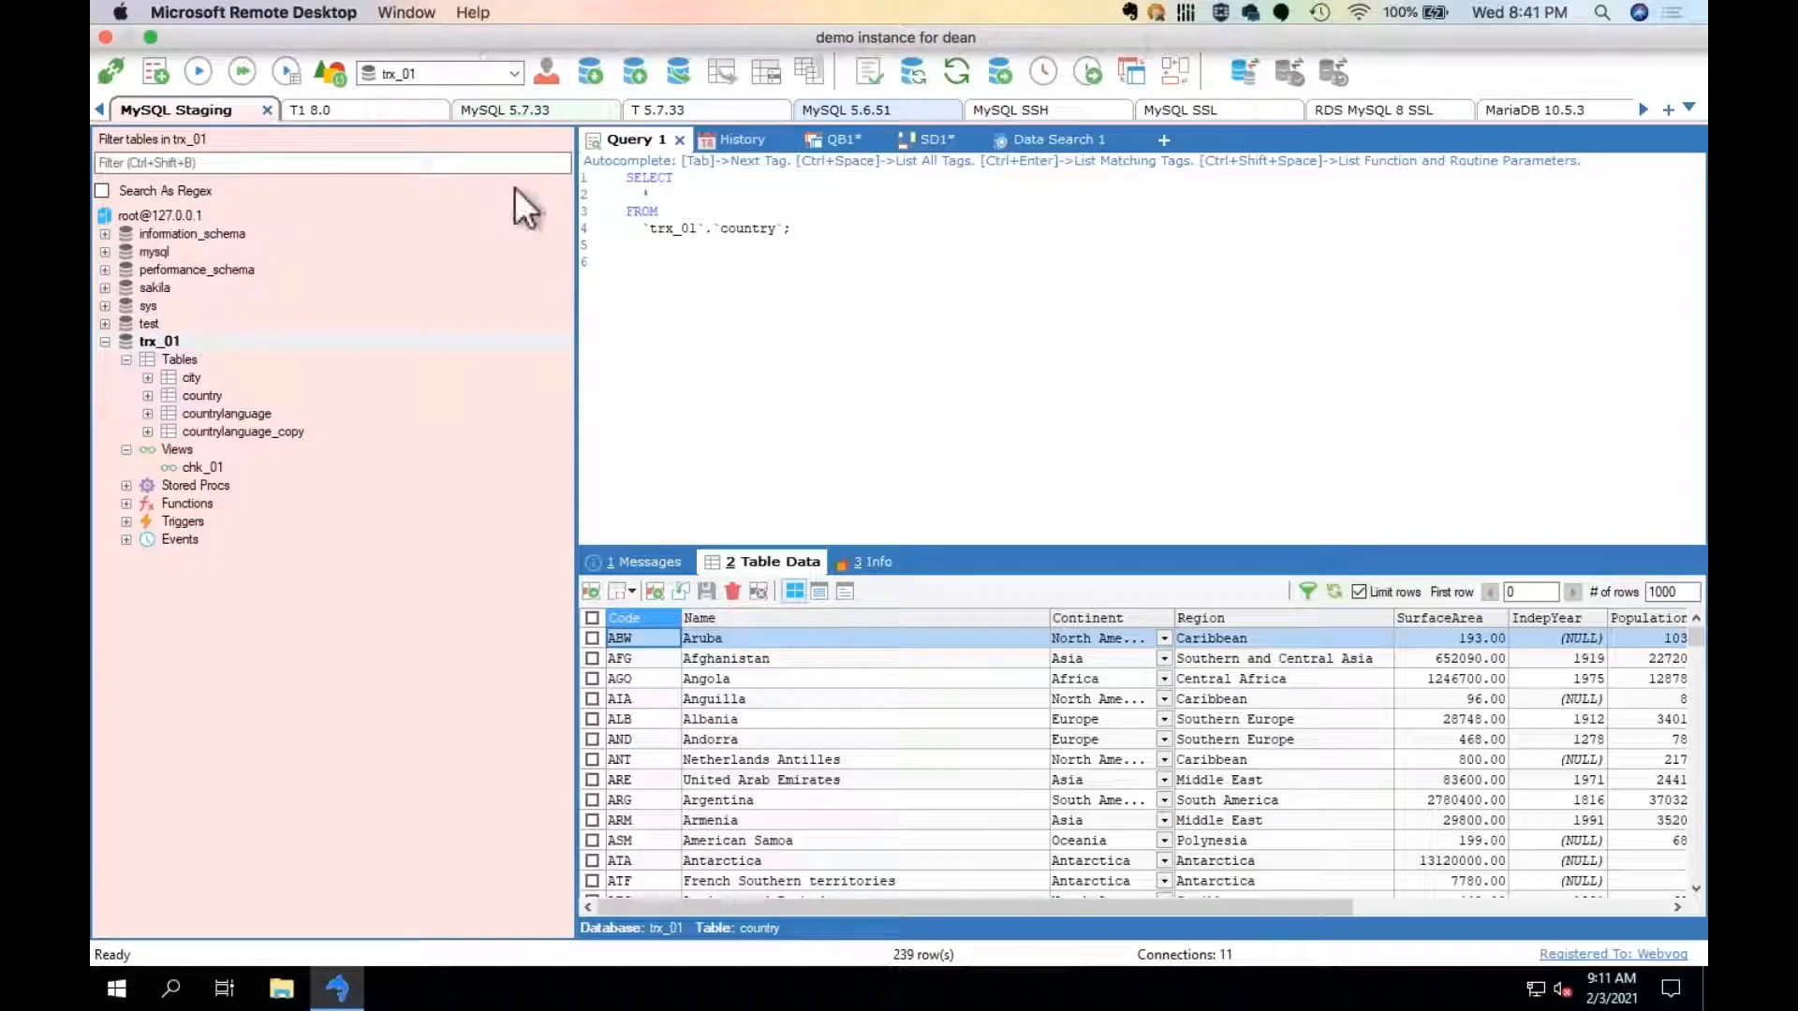
Load the saved job Data sync.xml in the Database Synchronization Wizard and review its connections, one-way option and selected tables.
left_click(503, 27)
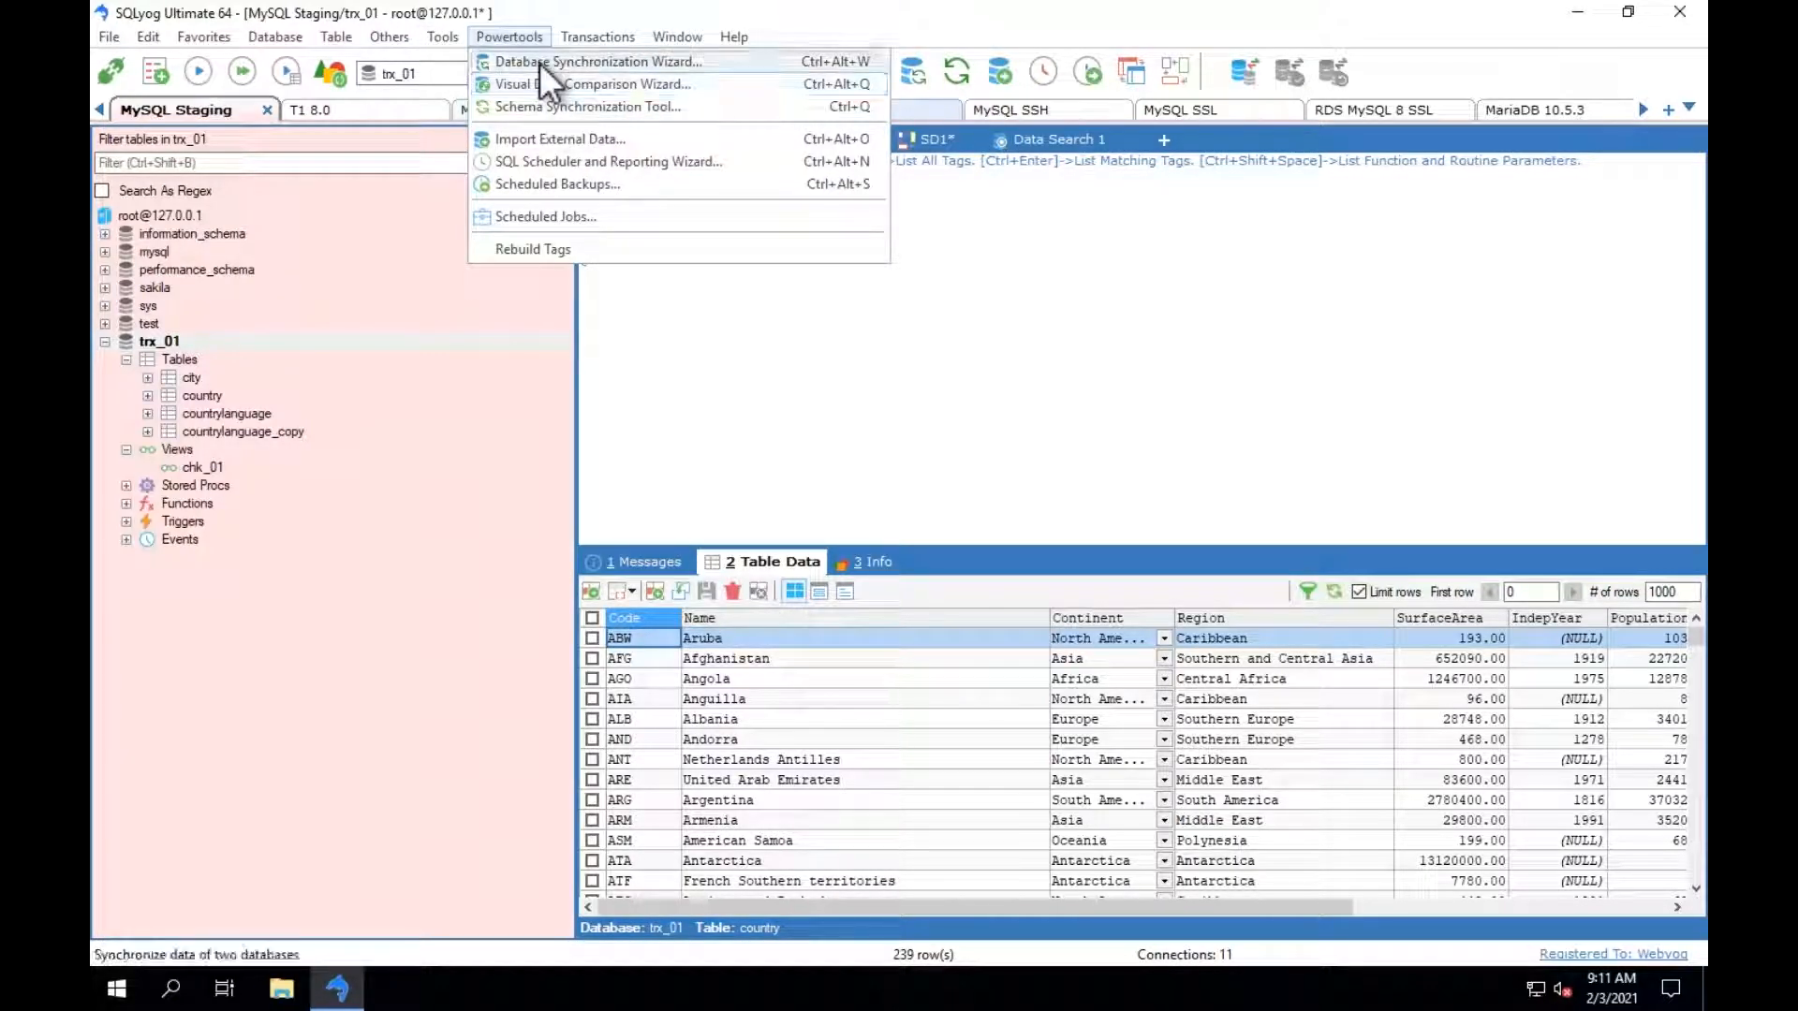
key("Return")
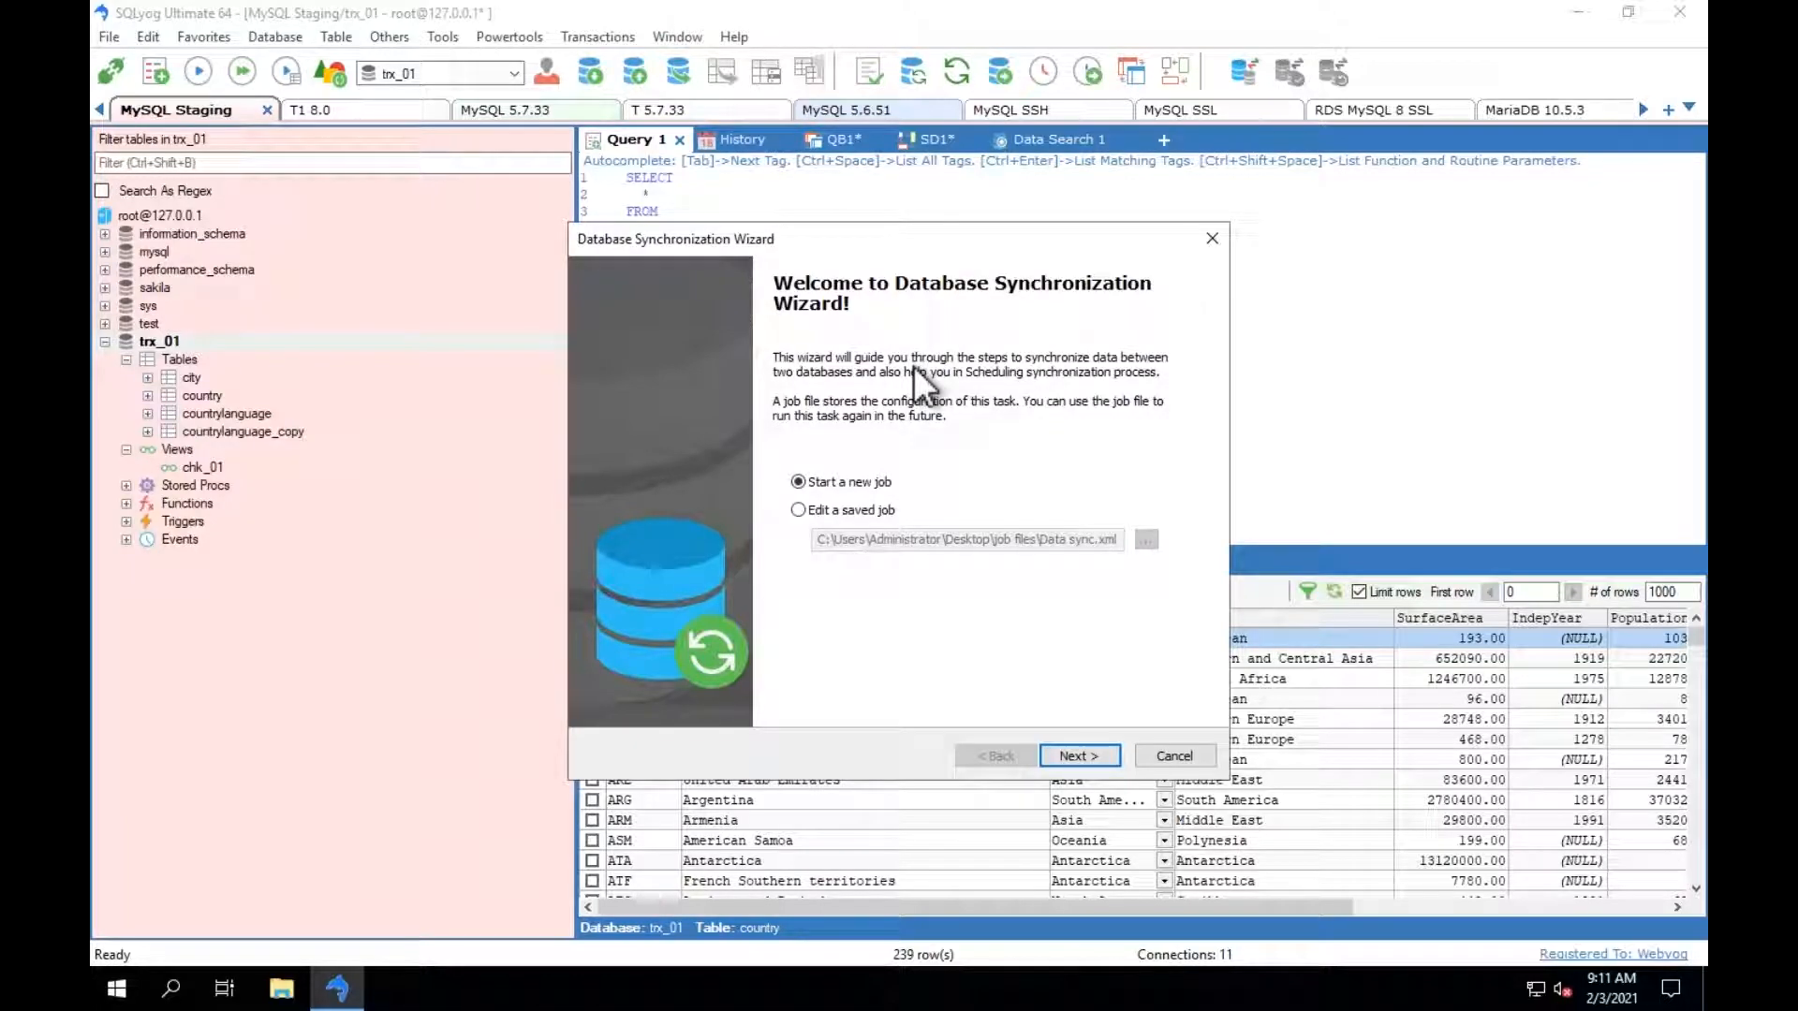
left_click(871, 511)
left_click(1092, 755)
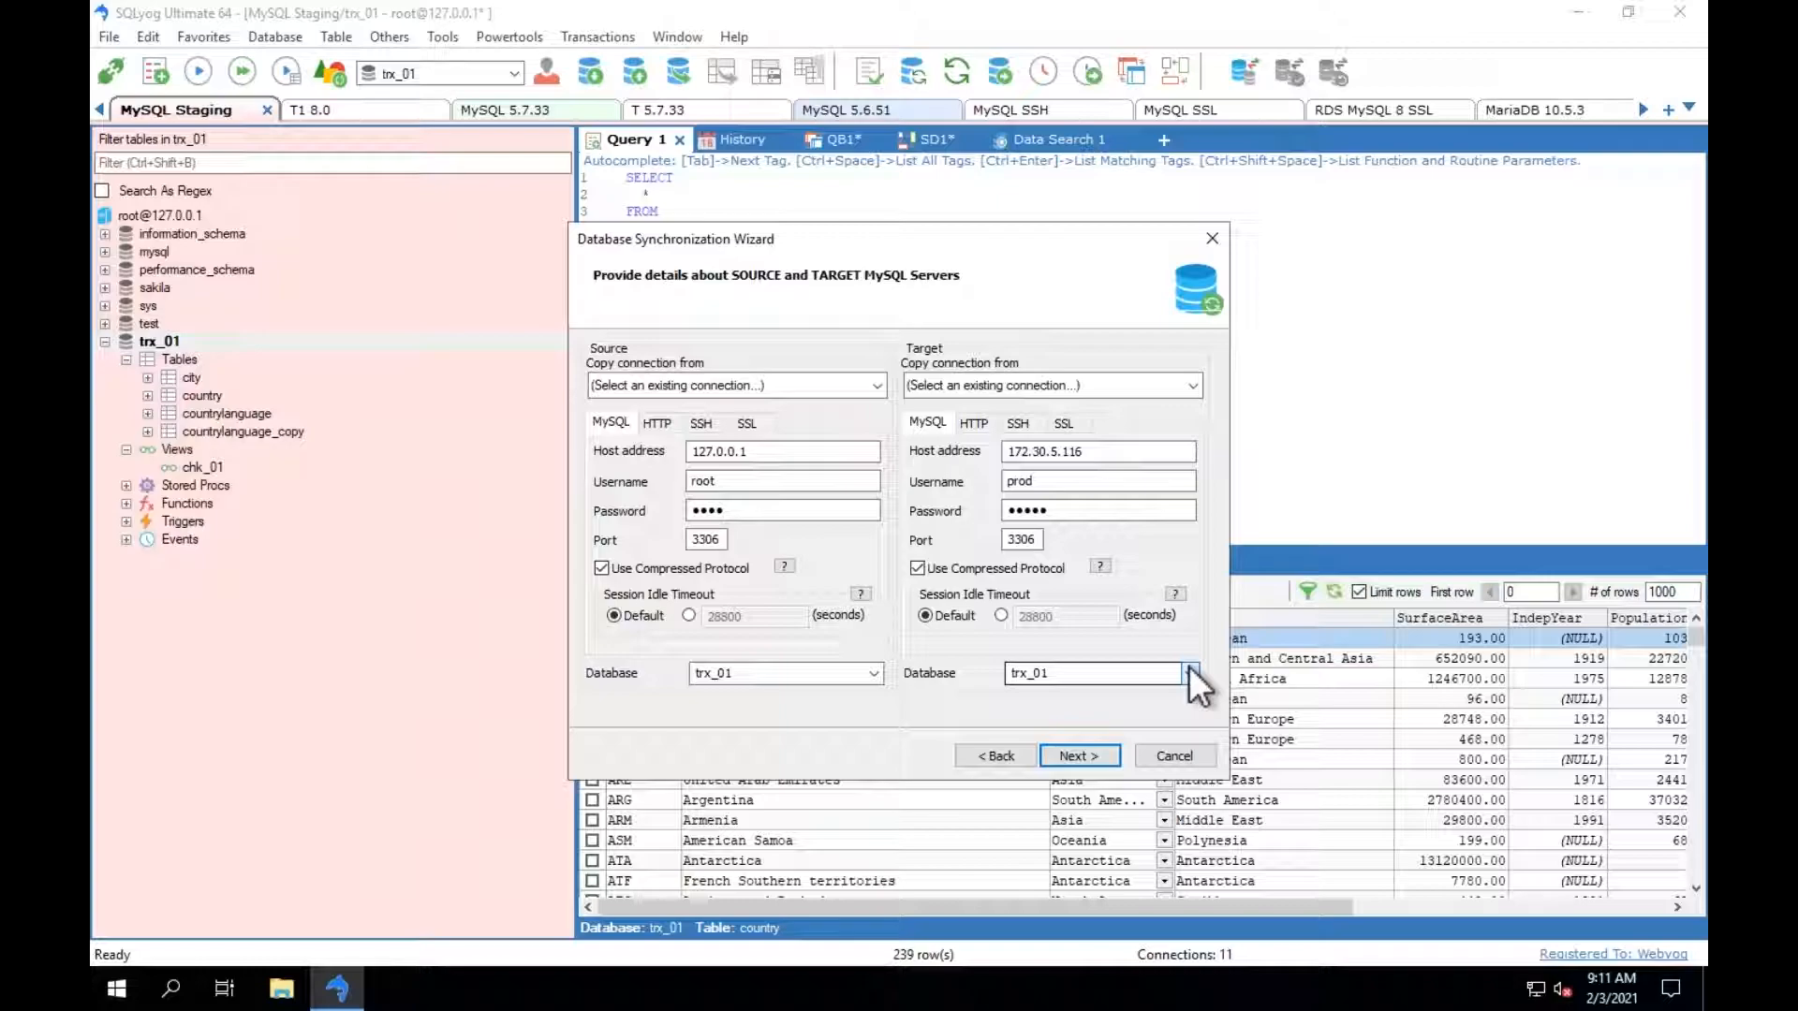
left_click(1077, 753)
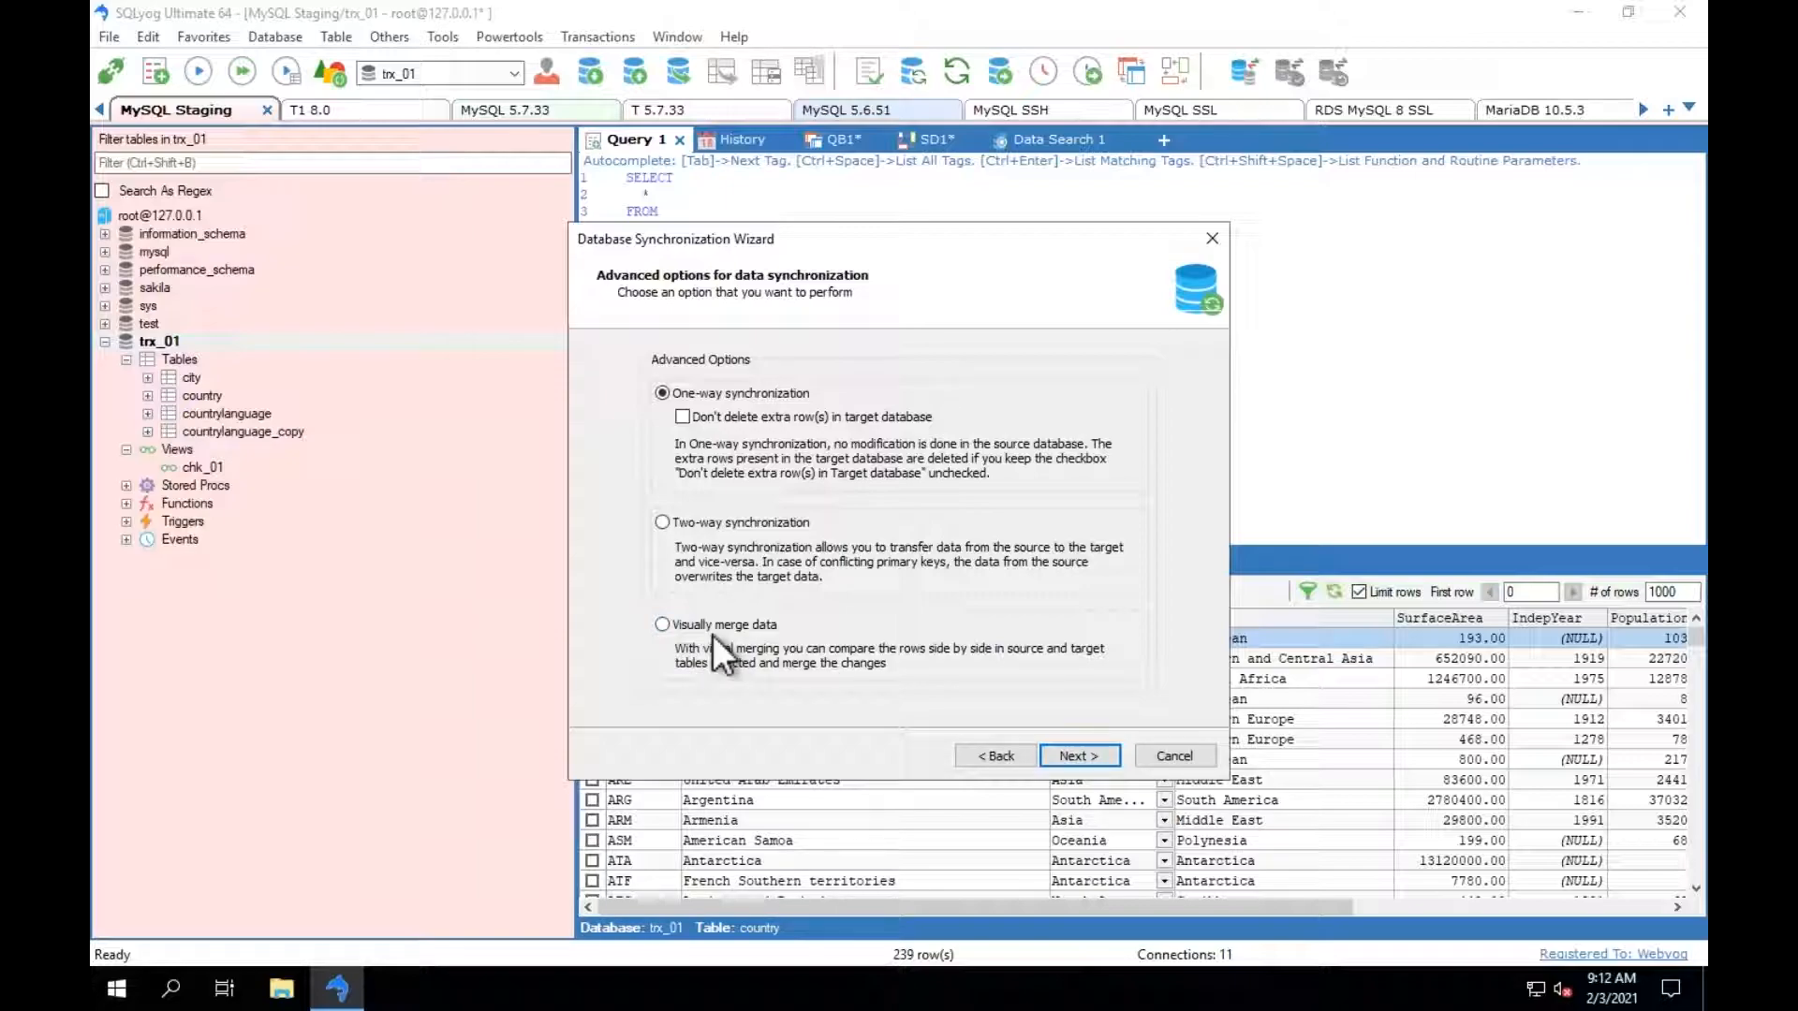
left_click(1068, 755)
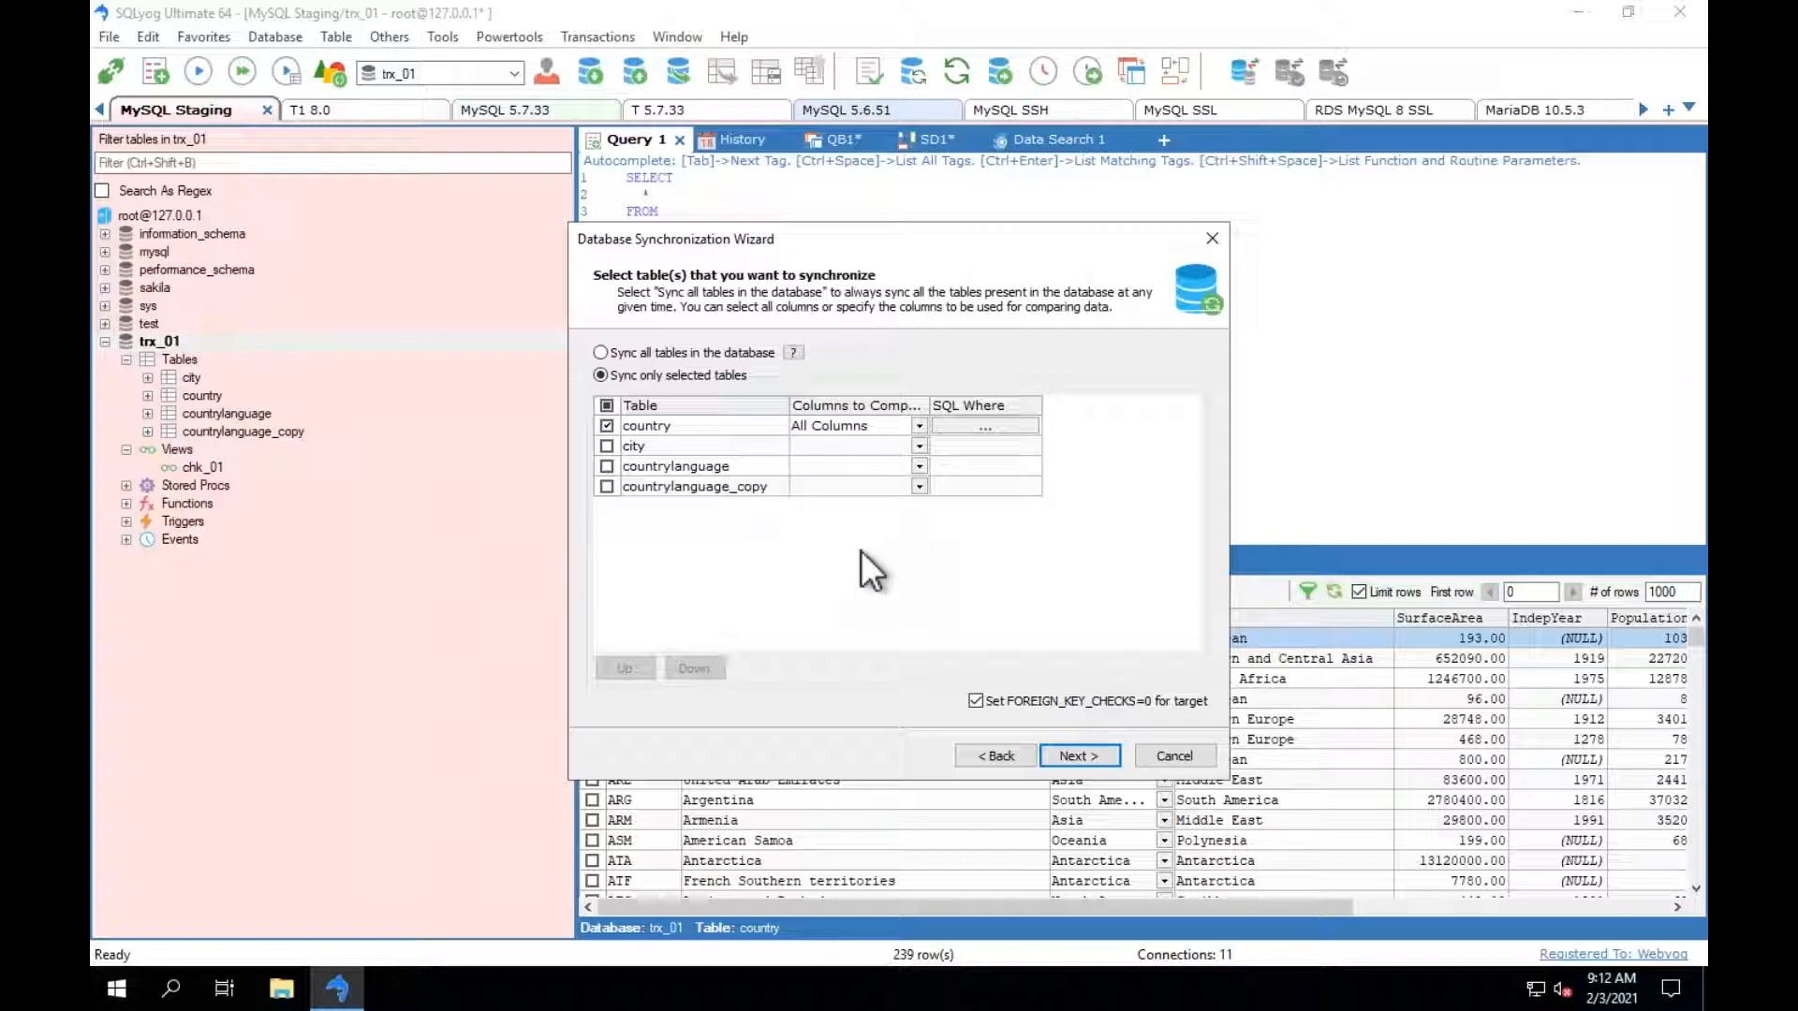
left_click(1076, 754)
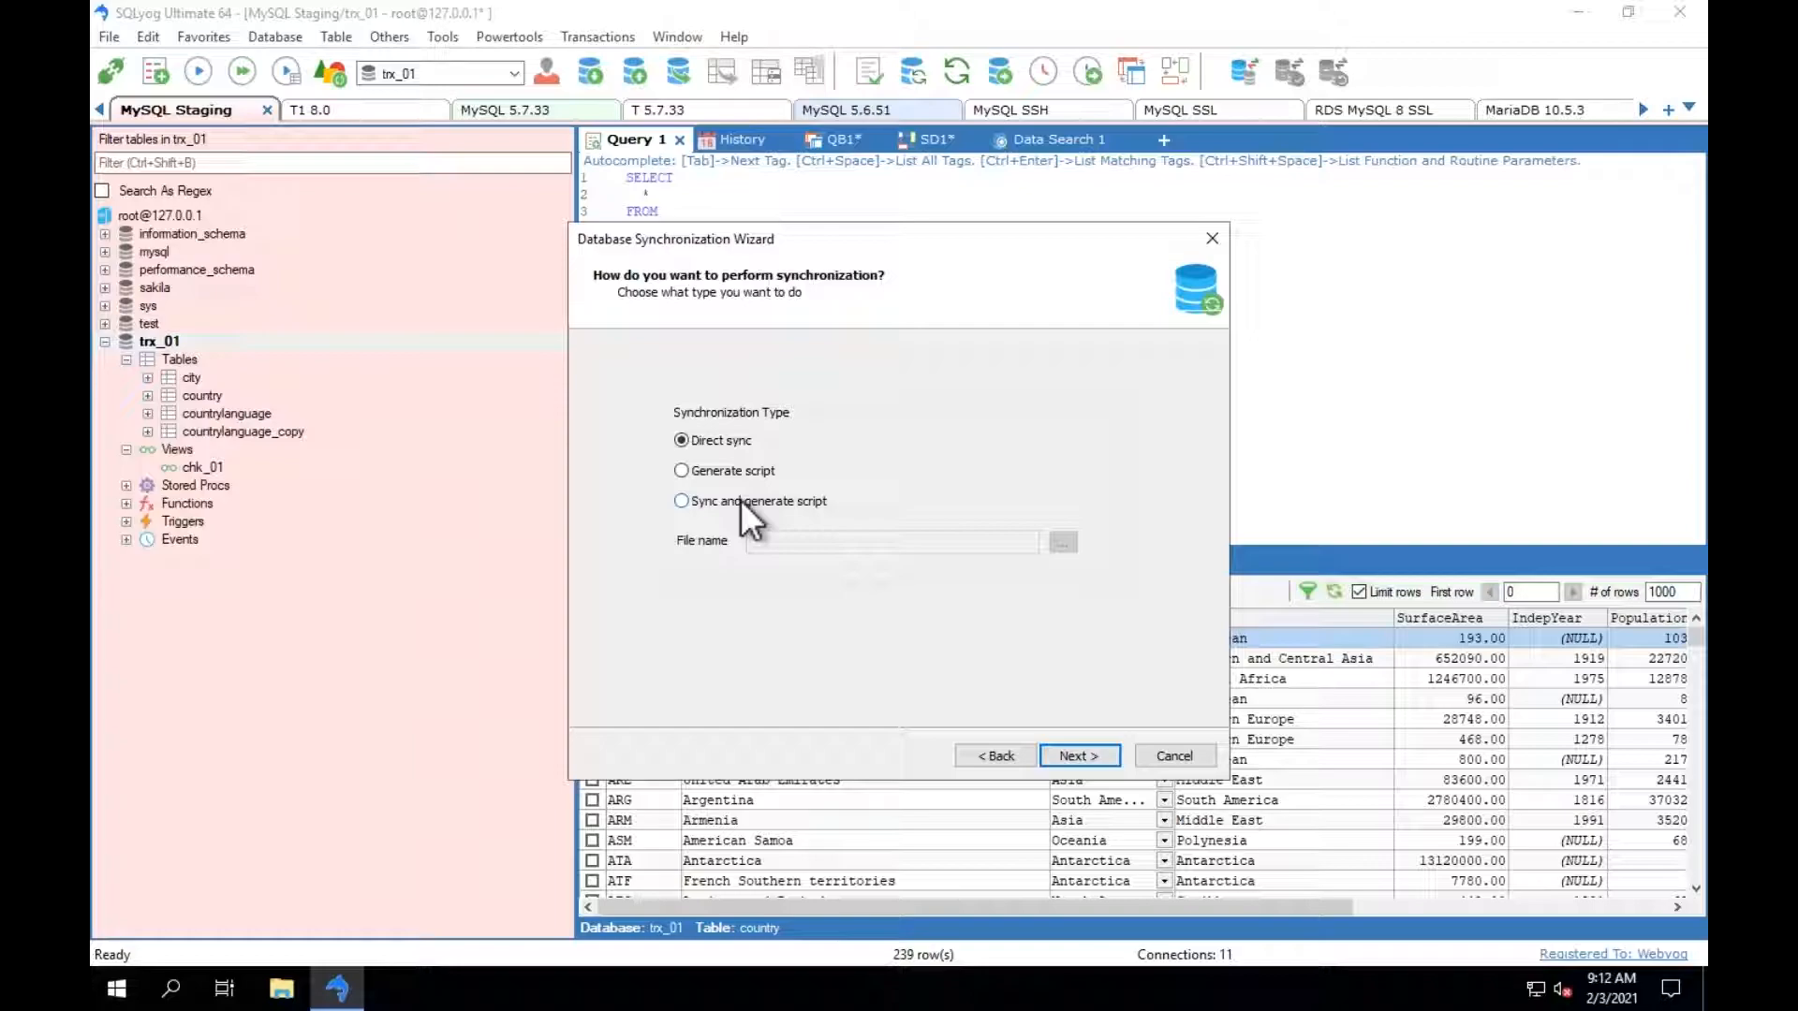
Review the synchronization types, keeping Direct sync, check the error handling and run options, and leave without running the job.
left_click(716, 503)
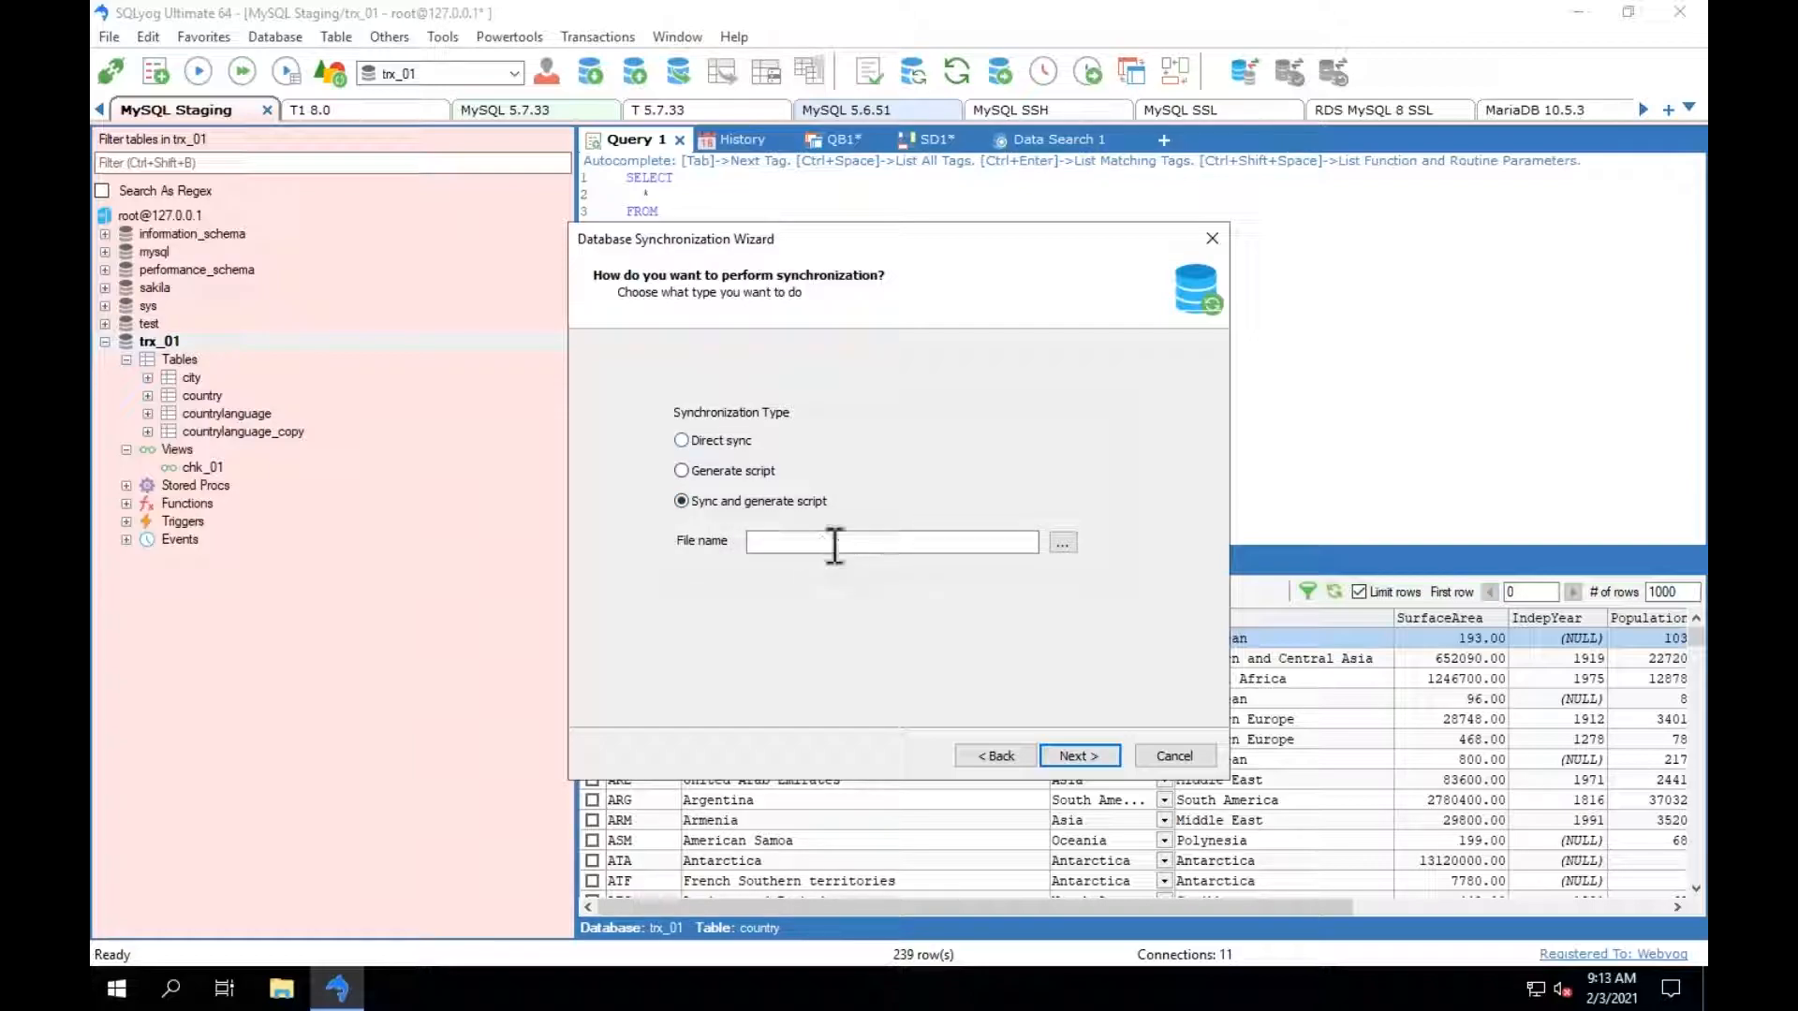
left_click(749, 440)
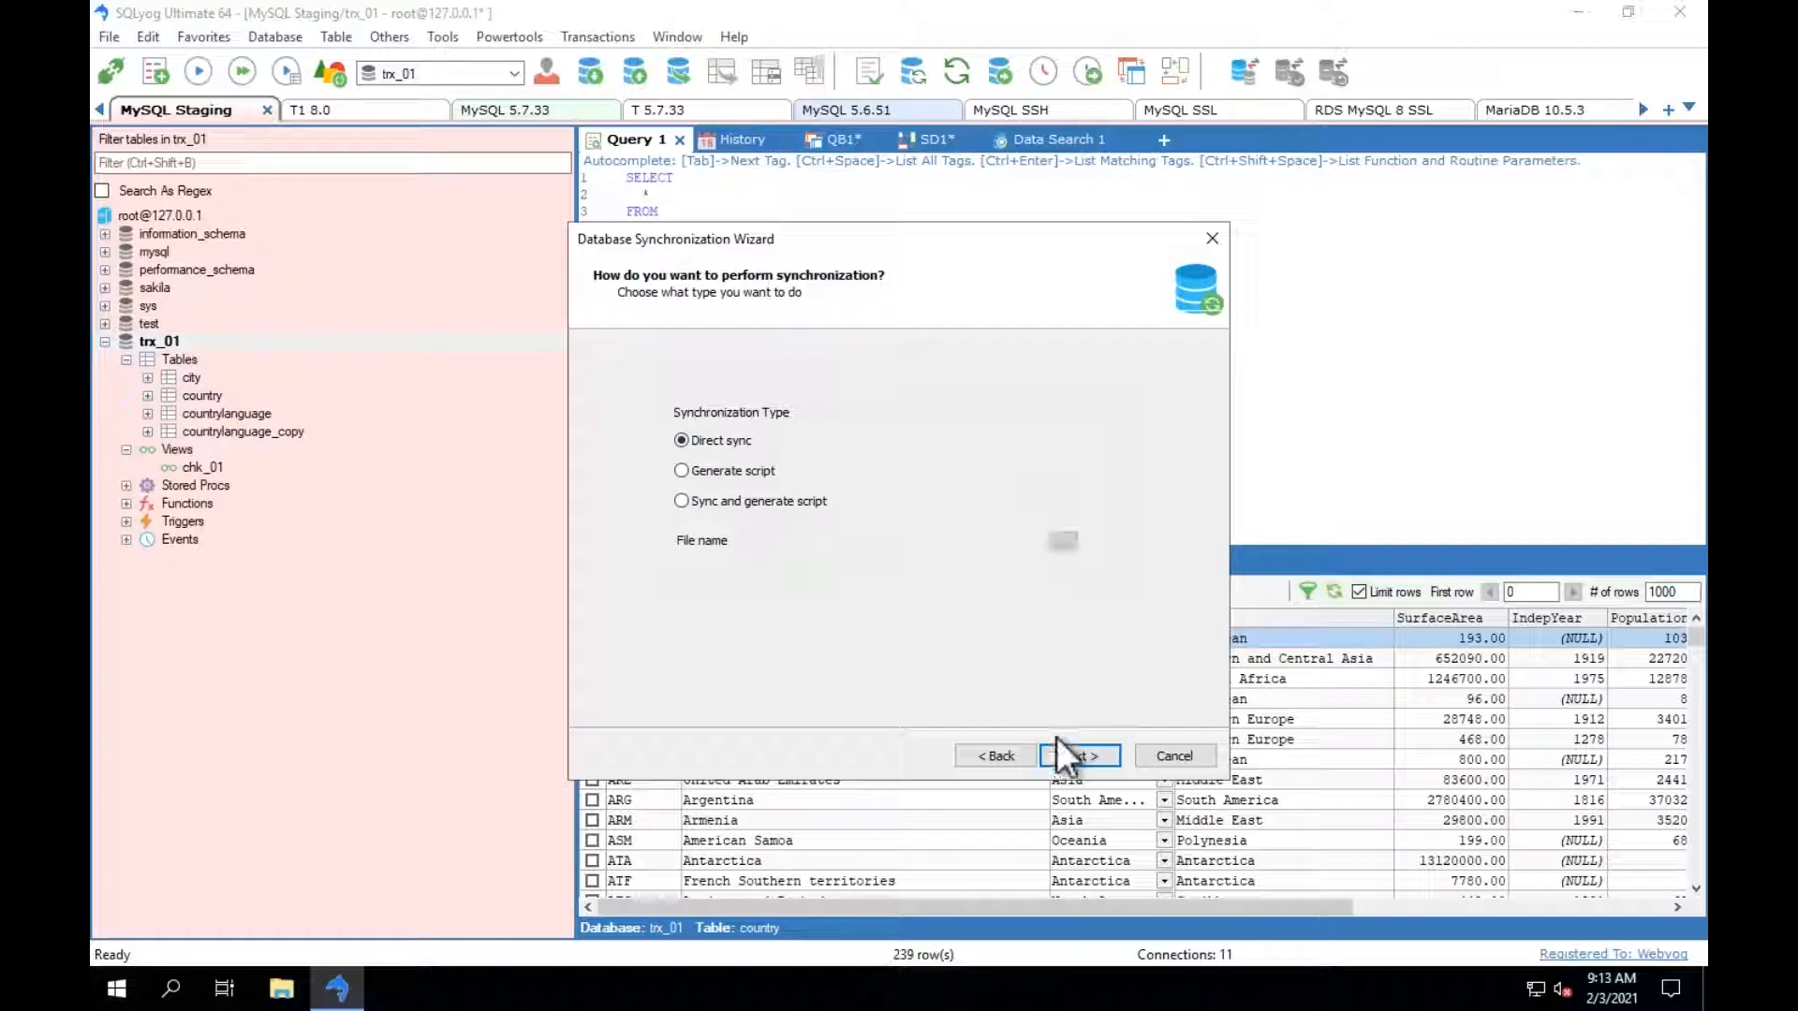
left_click(1058, 752)
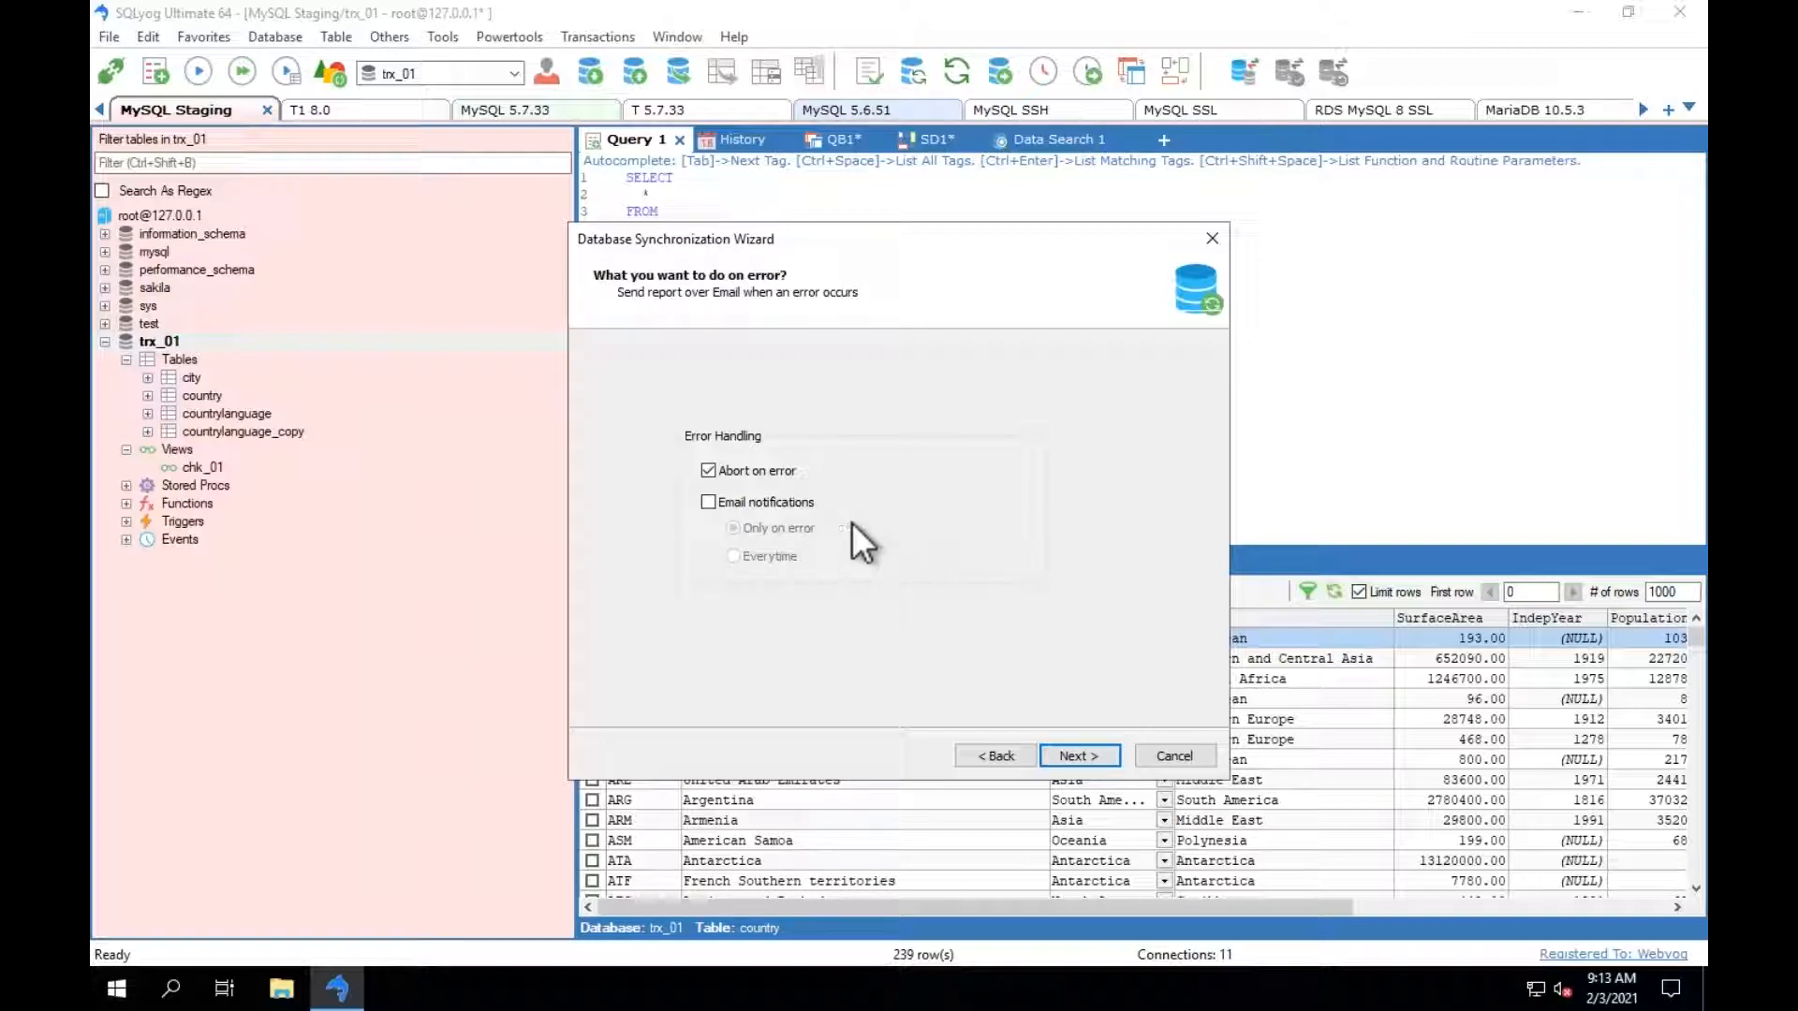
left_click(1078, 751)
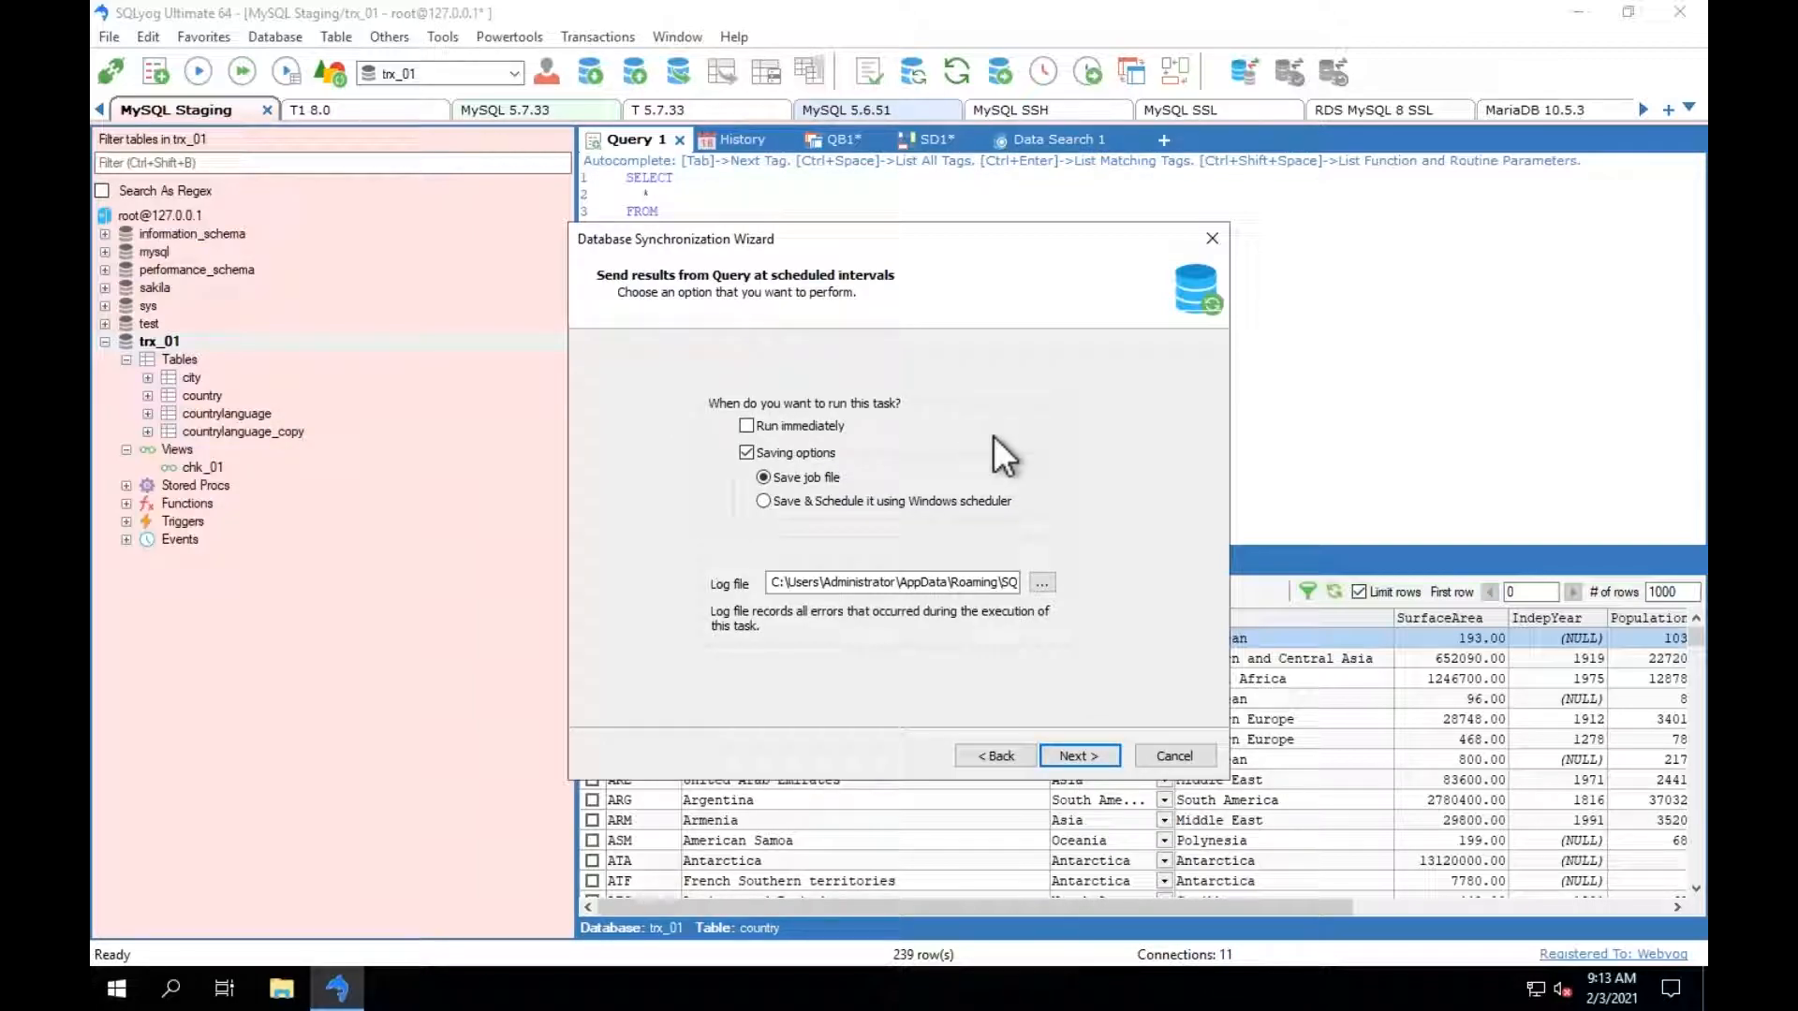
left_click(1173, 755)
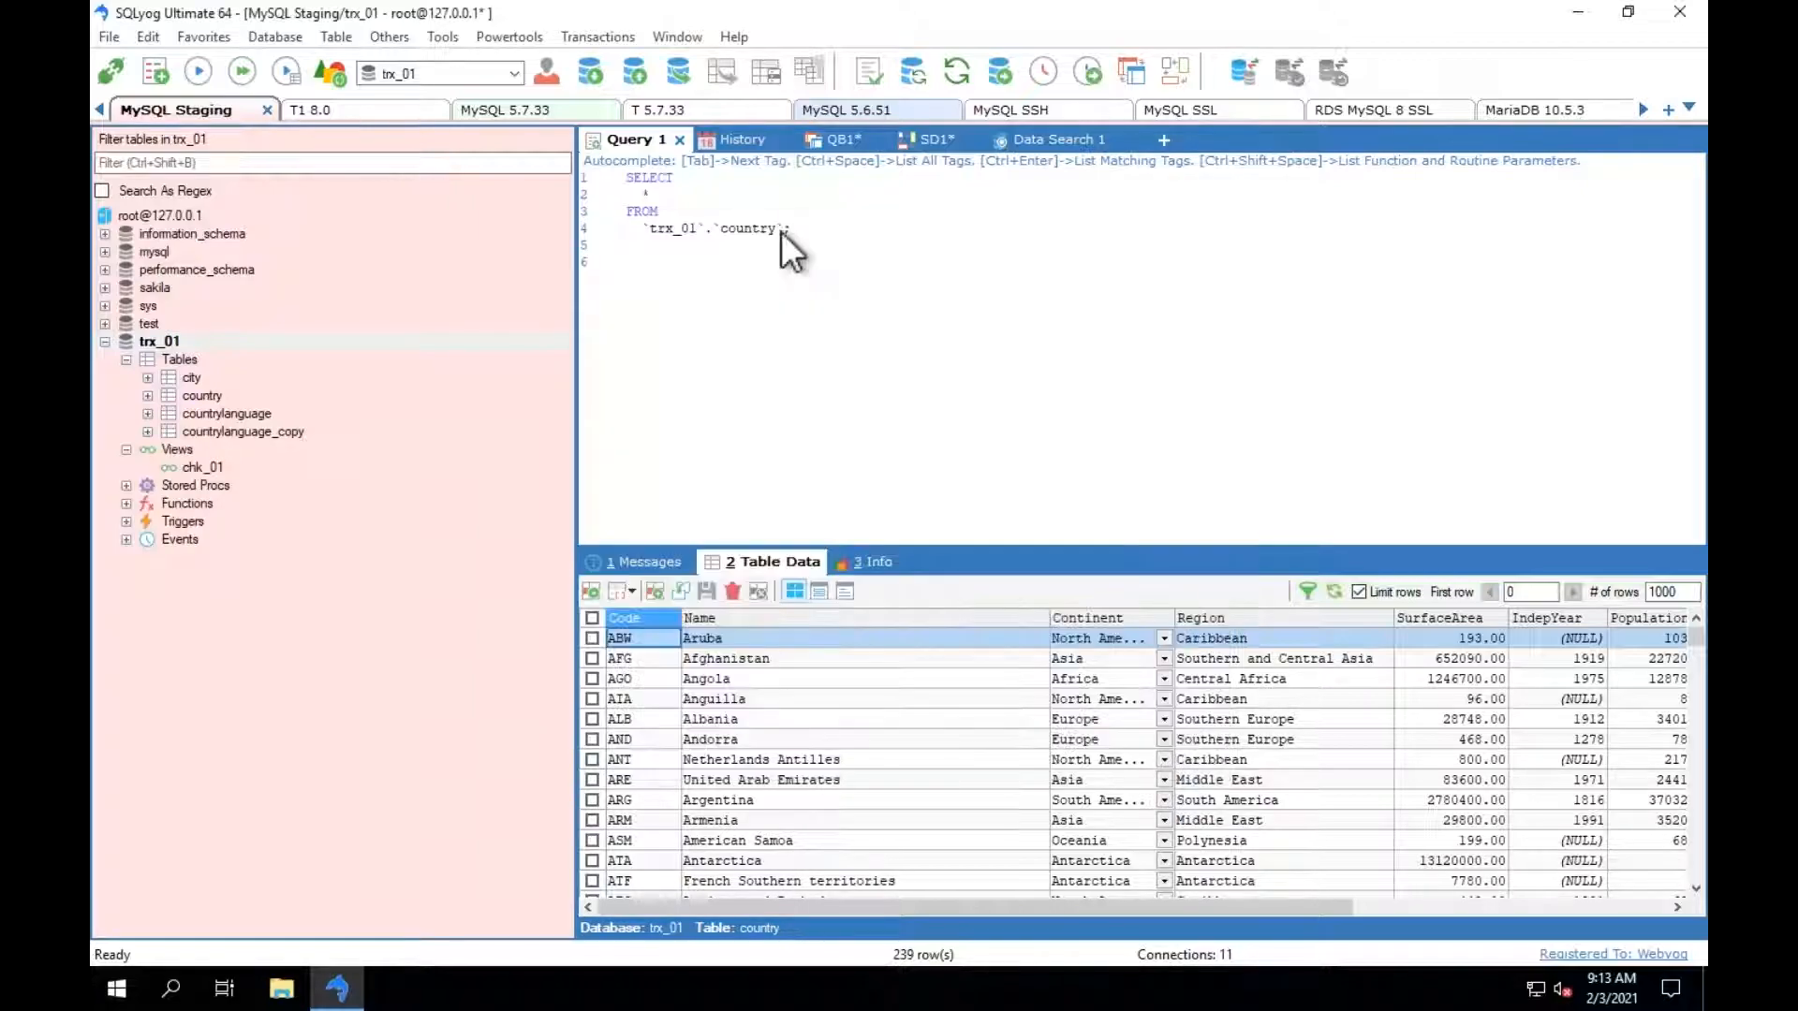
Start a Visual Data Comparison from the saved job Data sync.xml, keeping its connections and table selection without saving the configuration.
left_click(497, 40)
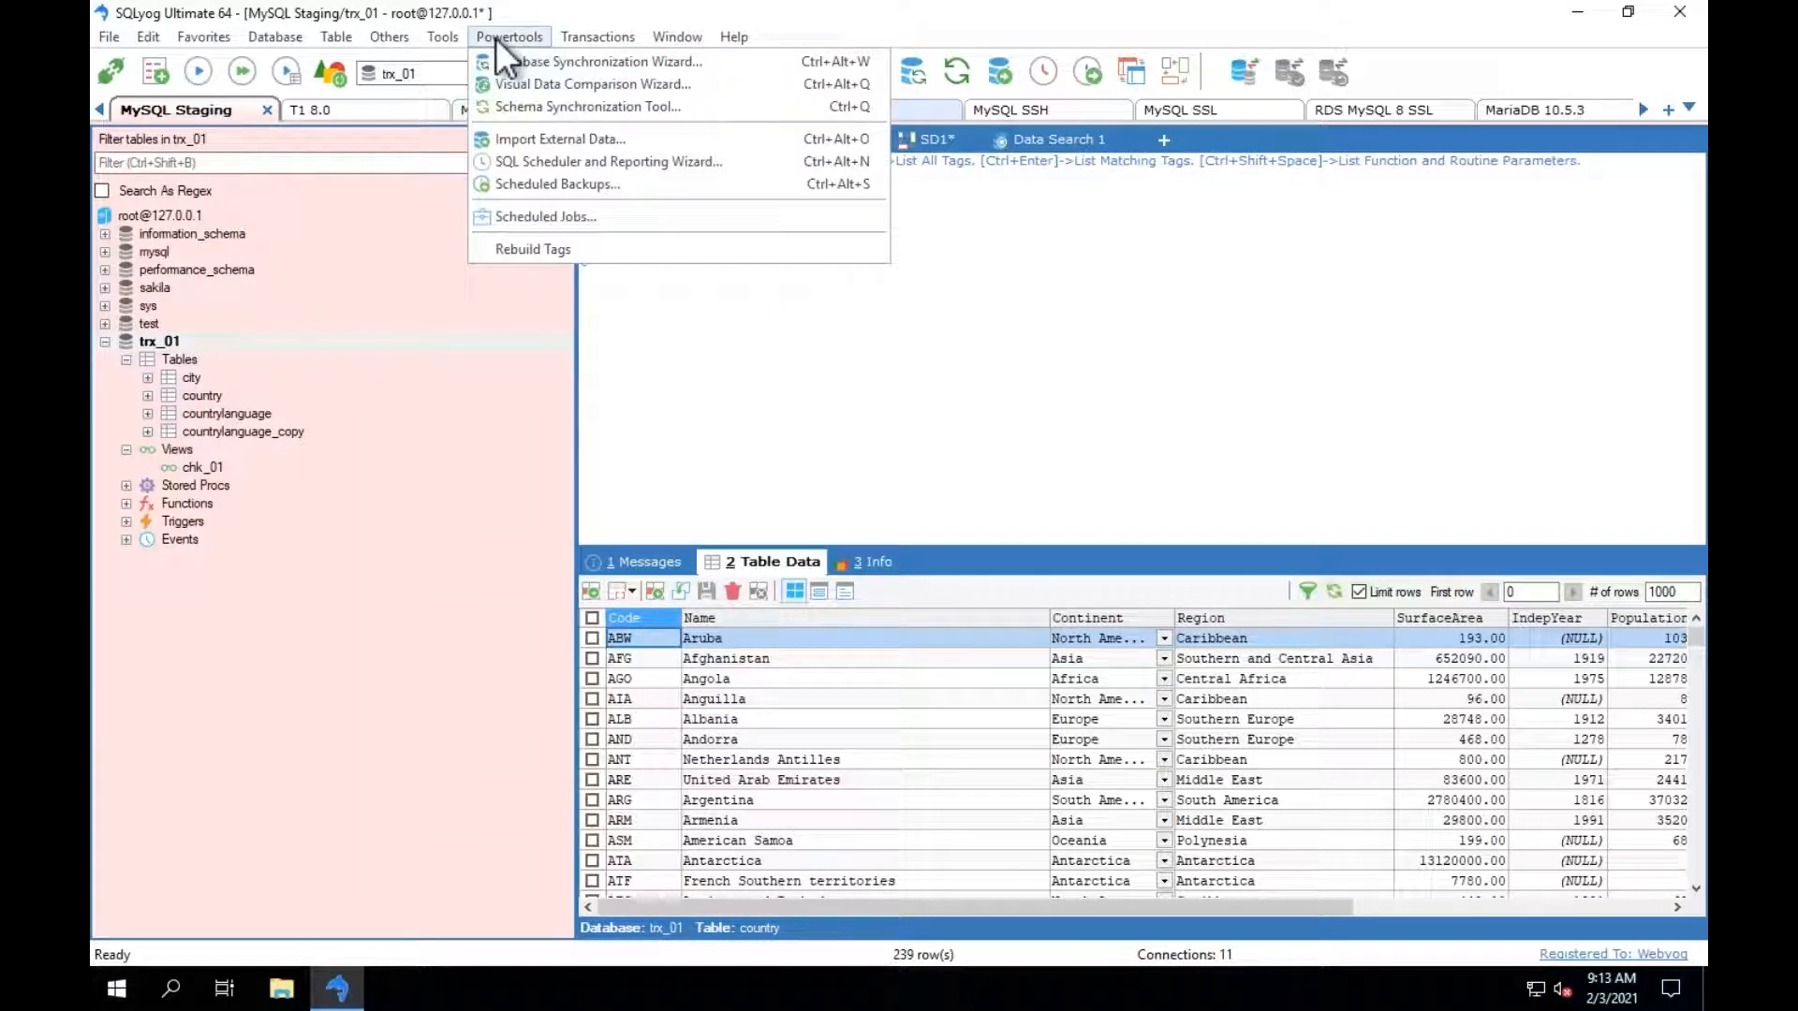
left_click(562, 87)
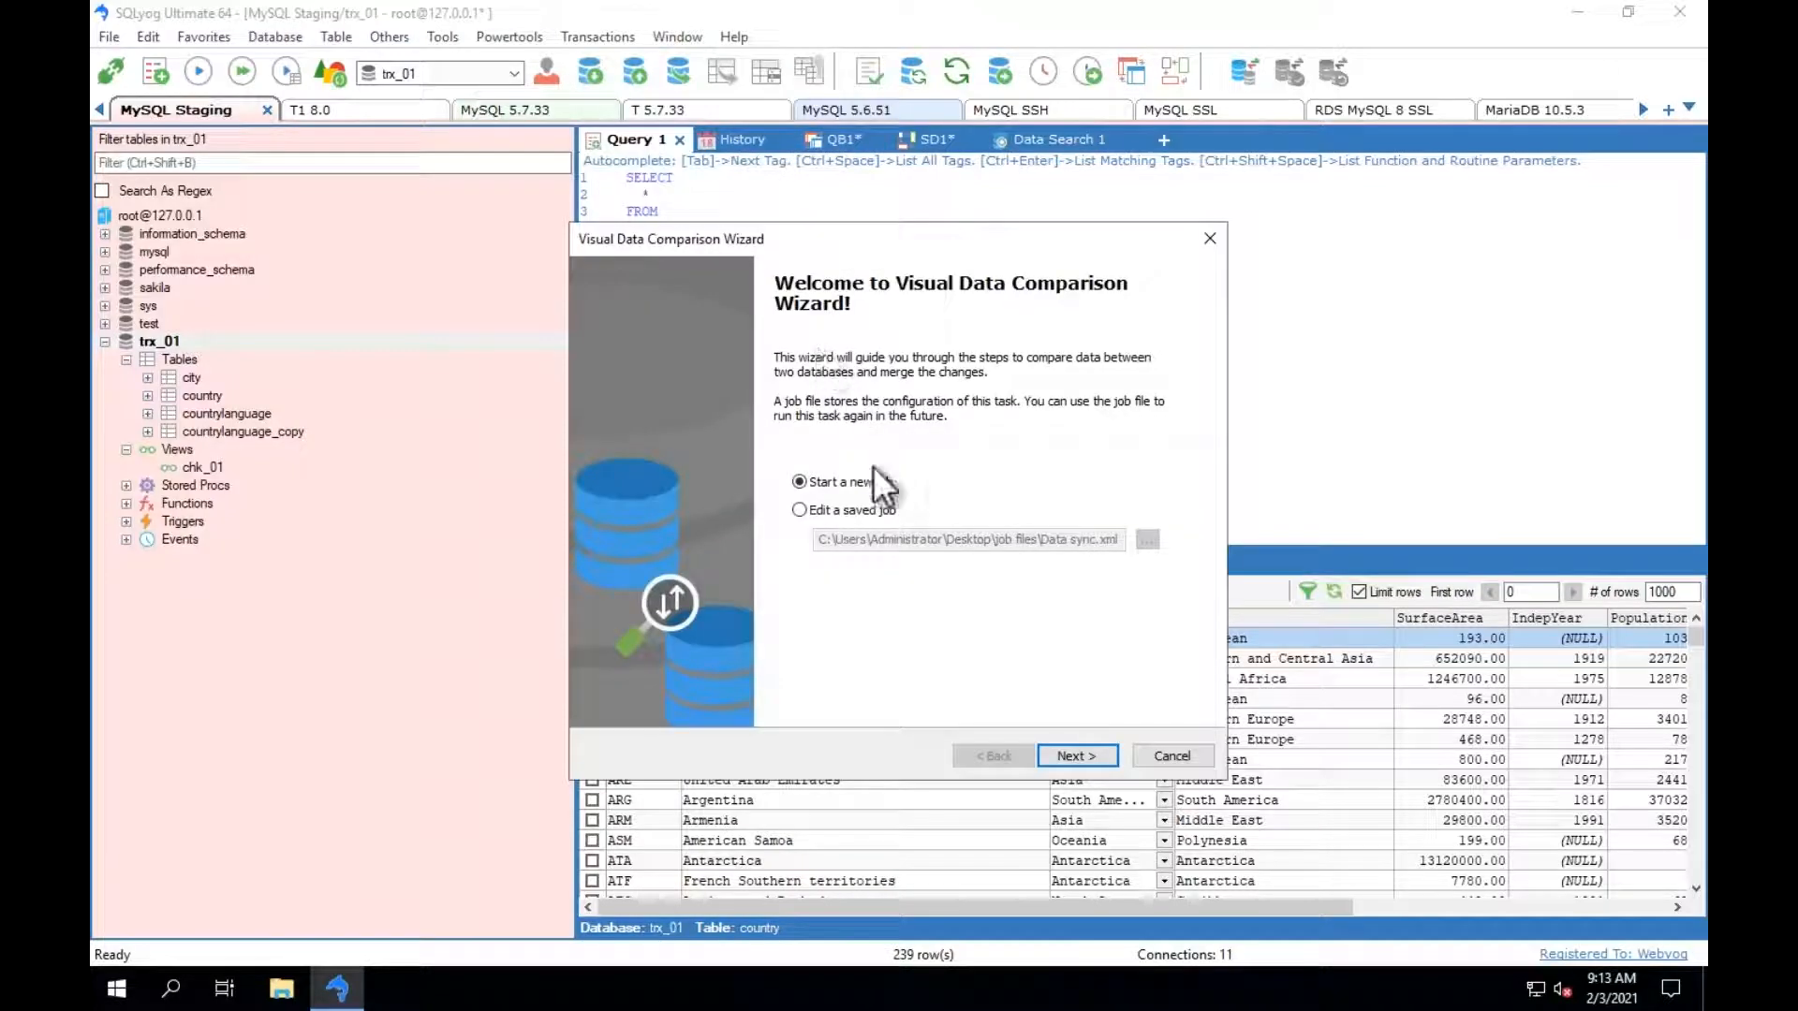
left_click(833, 515)
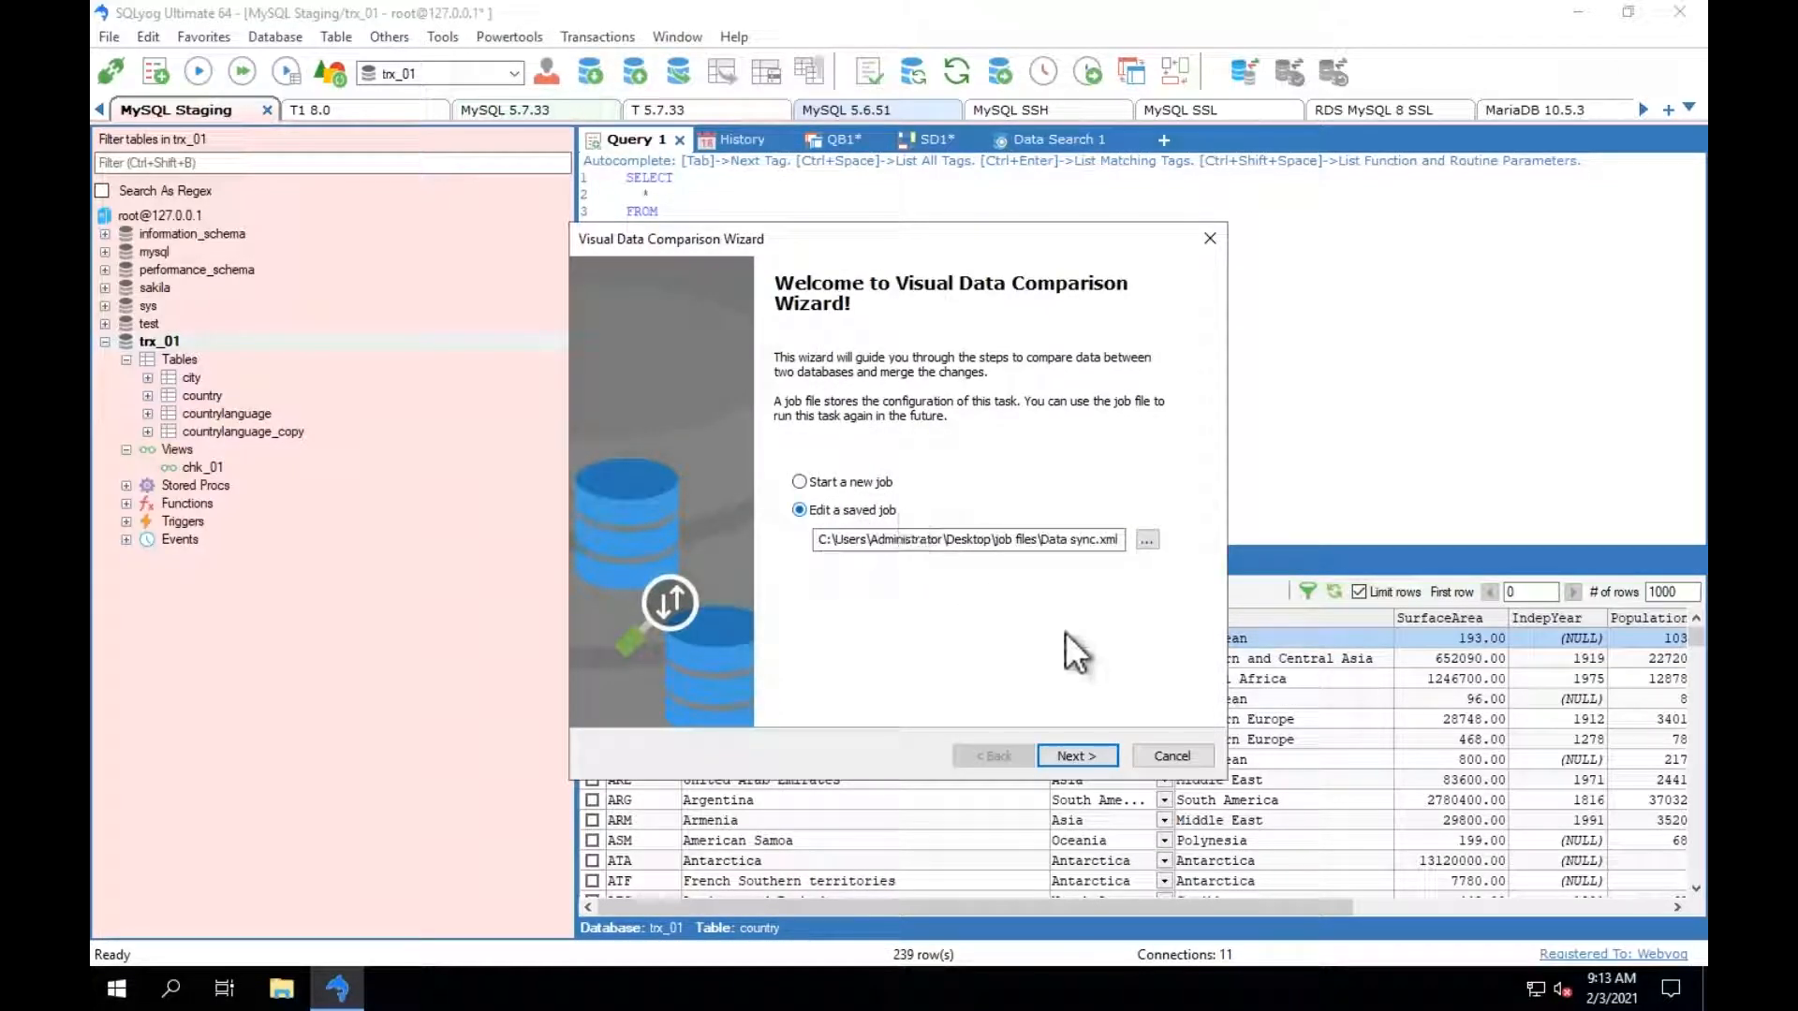
left_click(1076, 755)
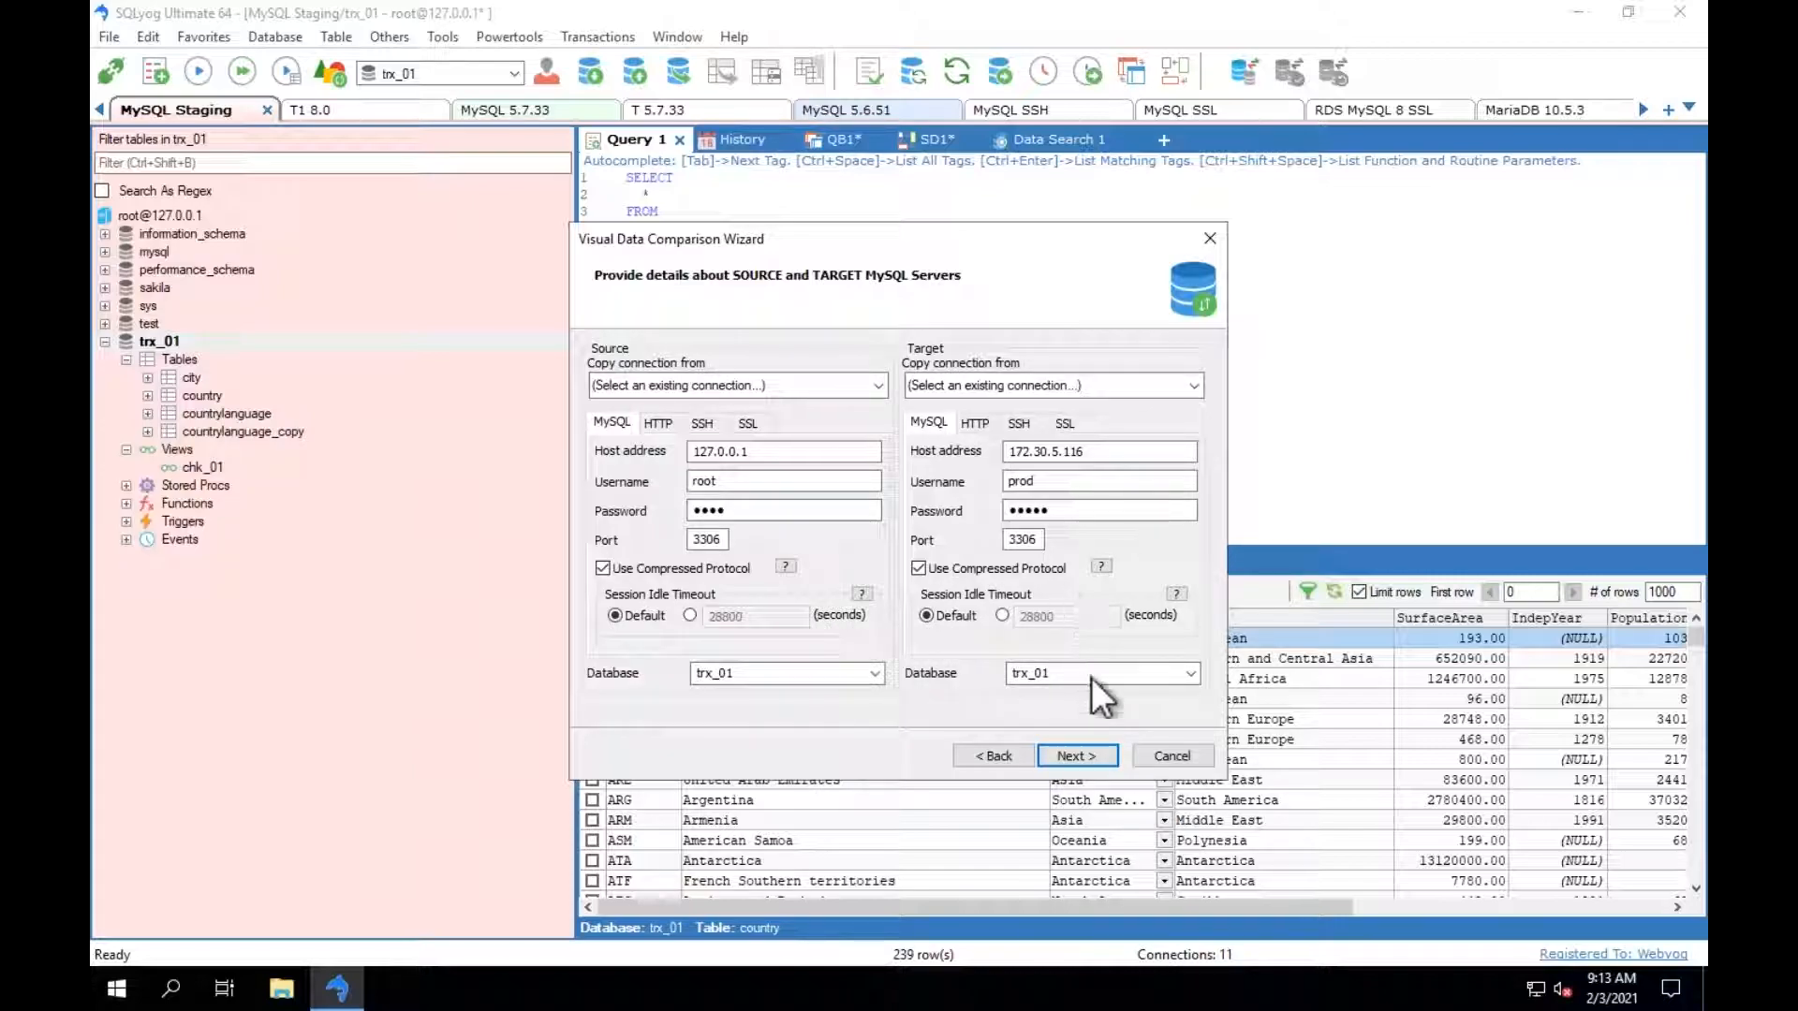
left_click(1075, 755)
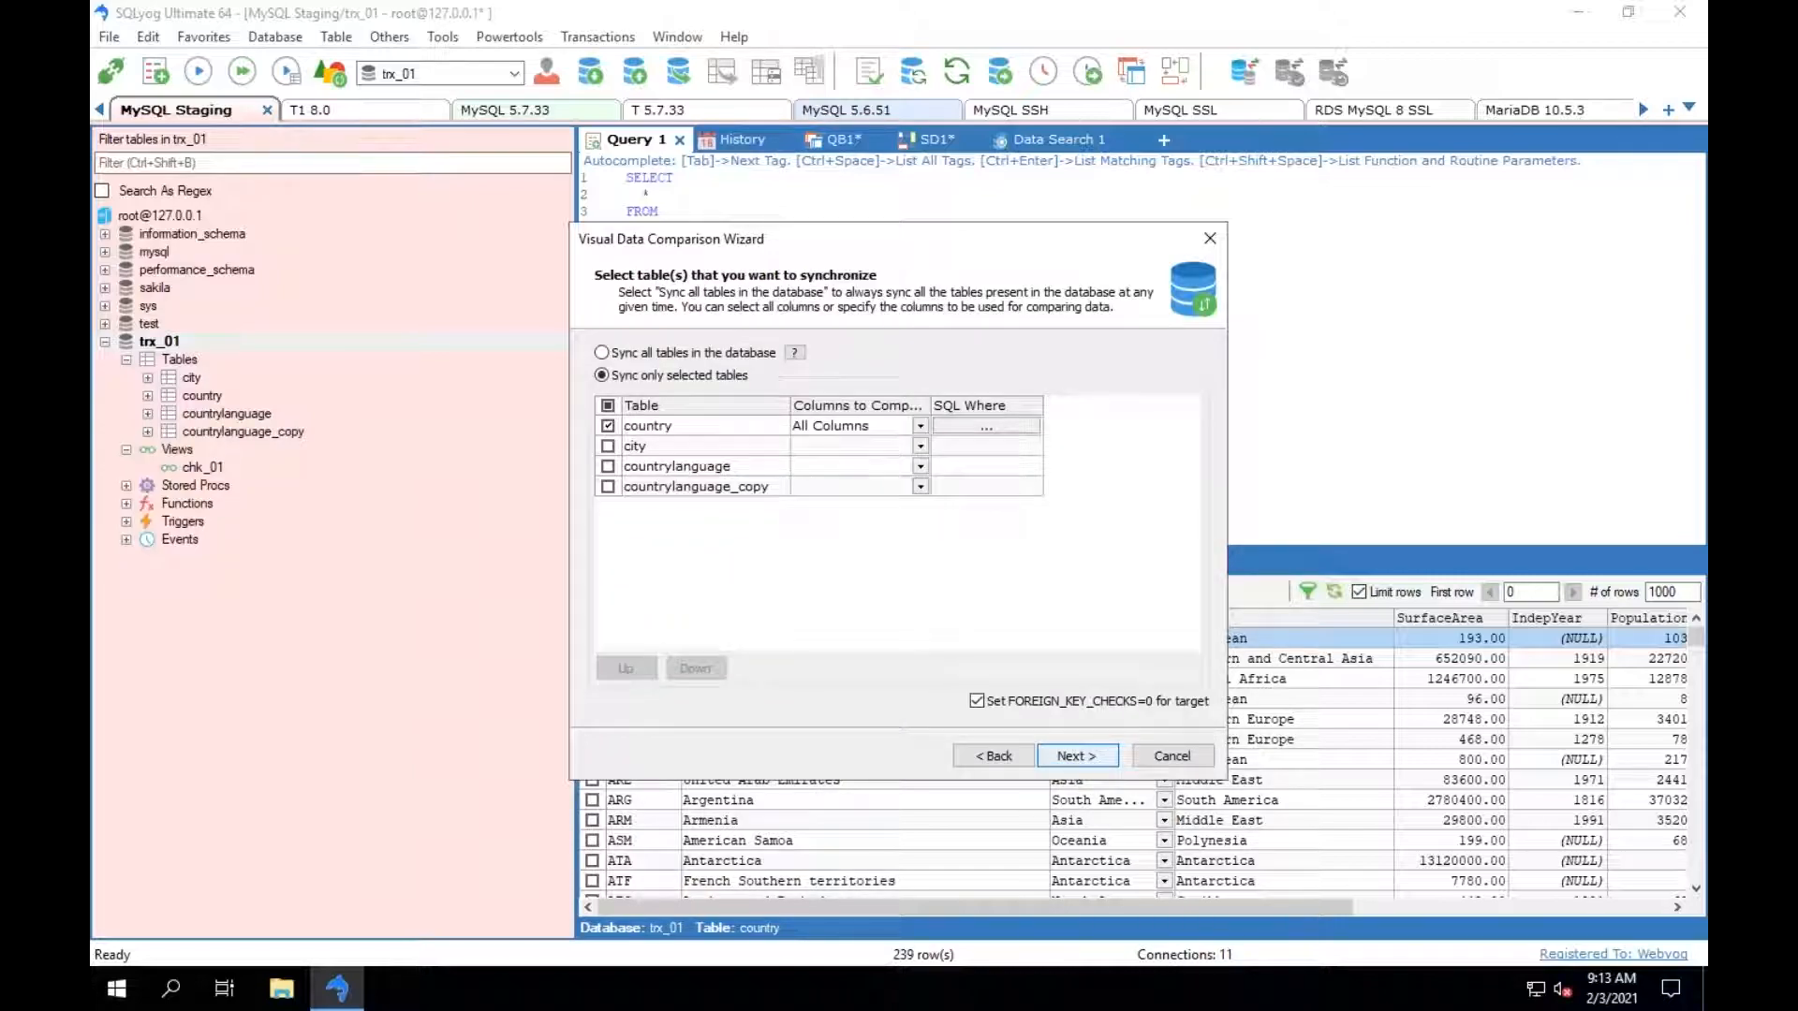
left_click(1076, 755)
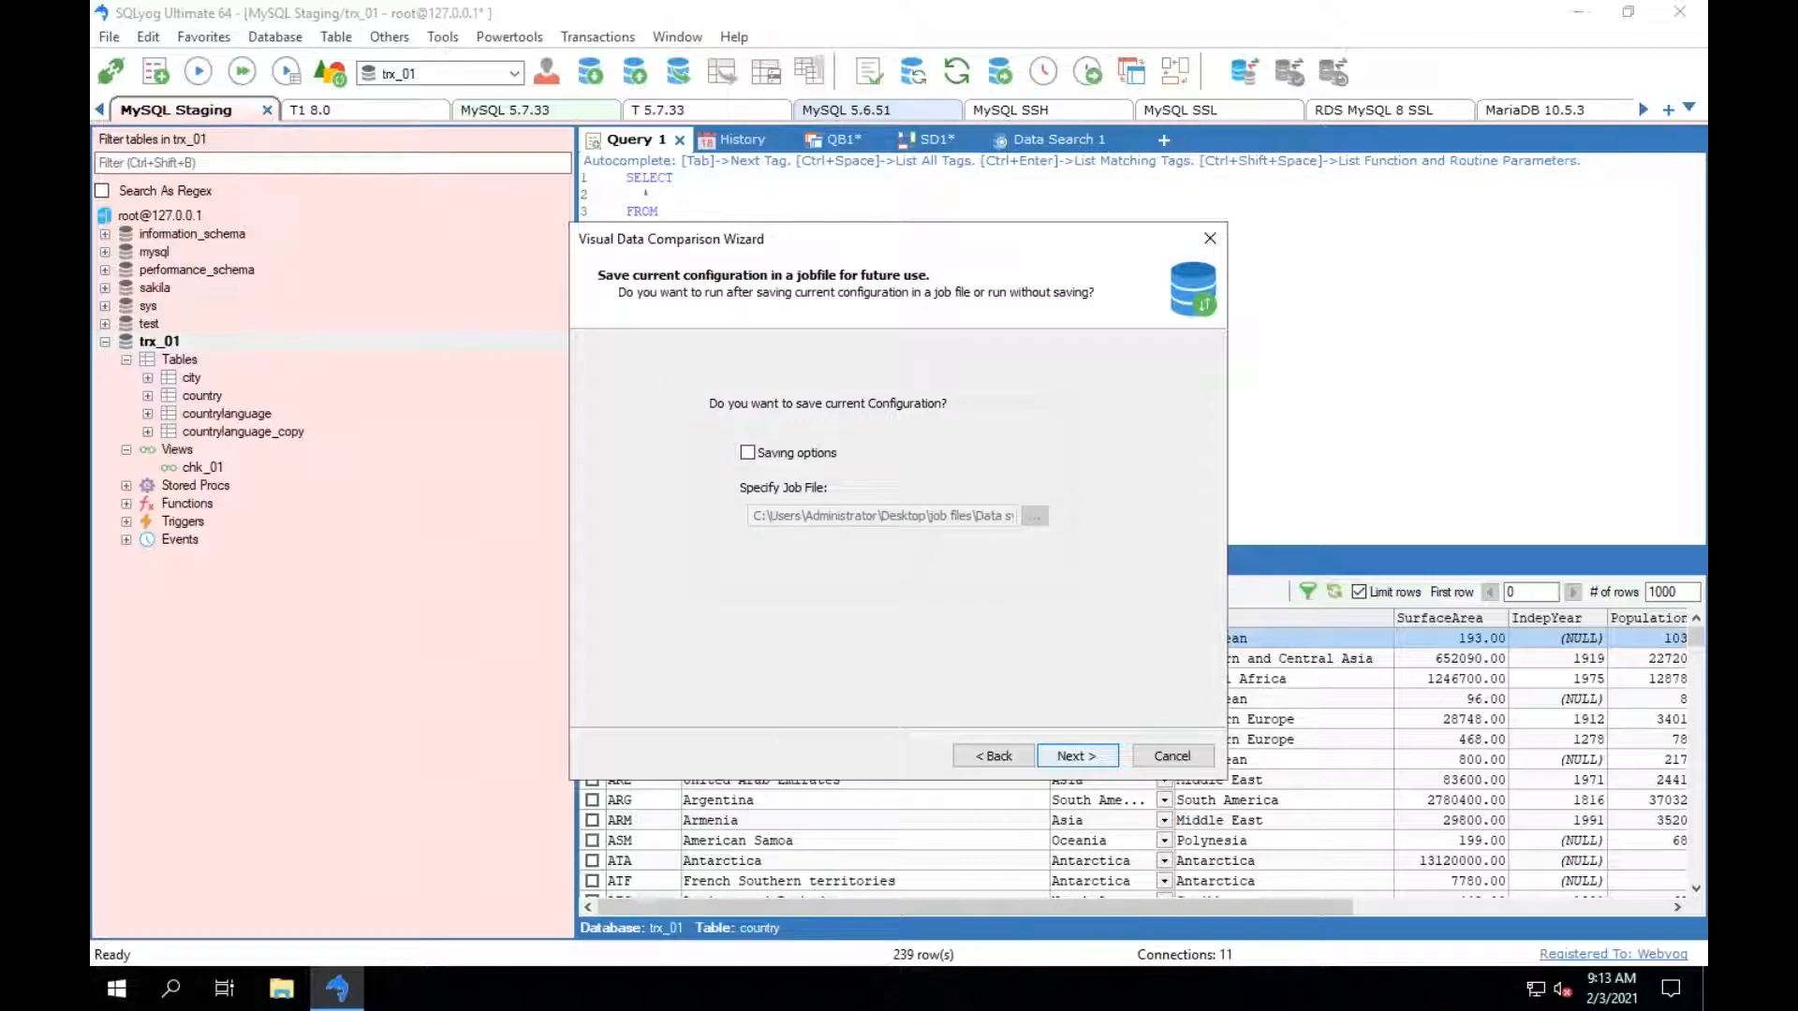
left_click(1076, 755)
Compare the country table's rows between the source and target trx_01 databases.
left_click(340, 121)
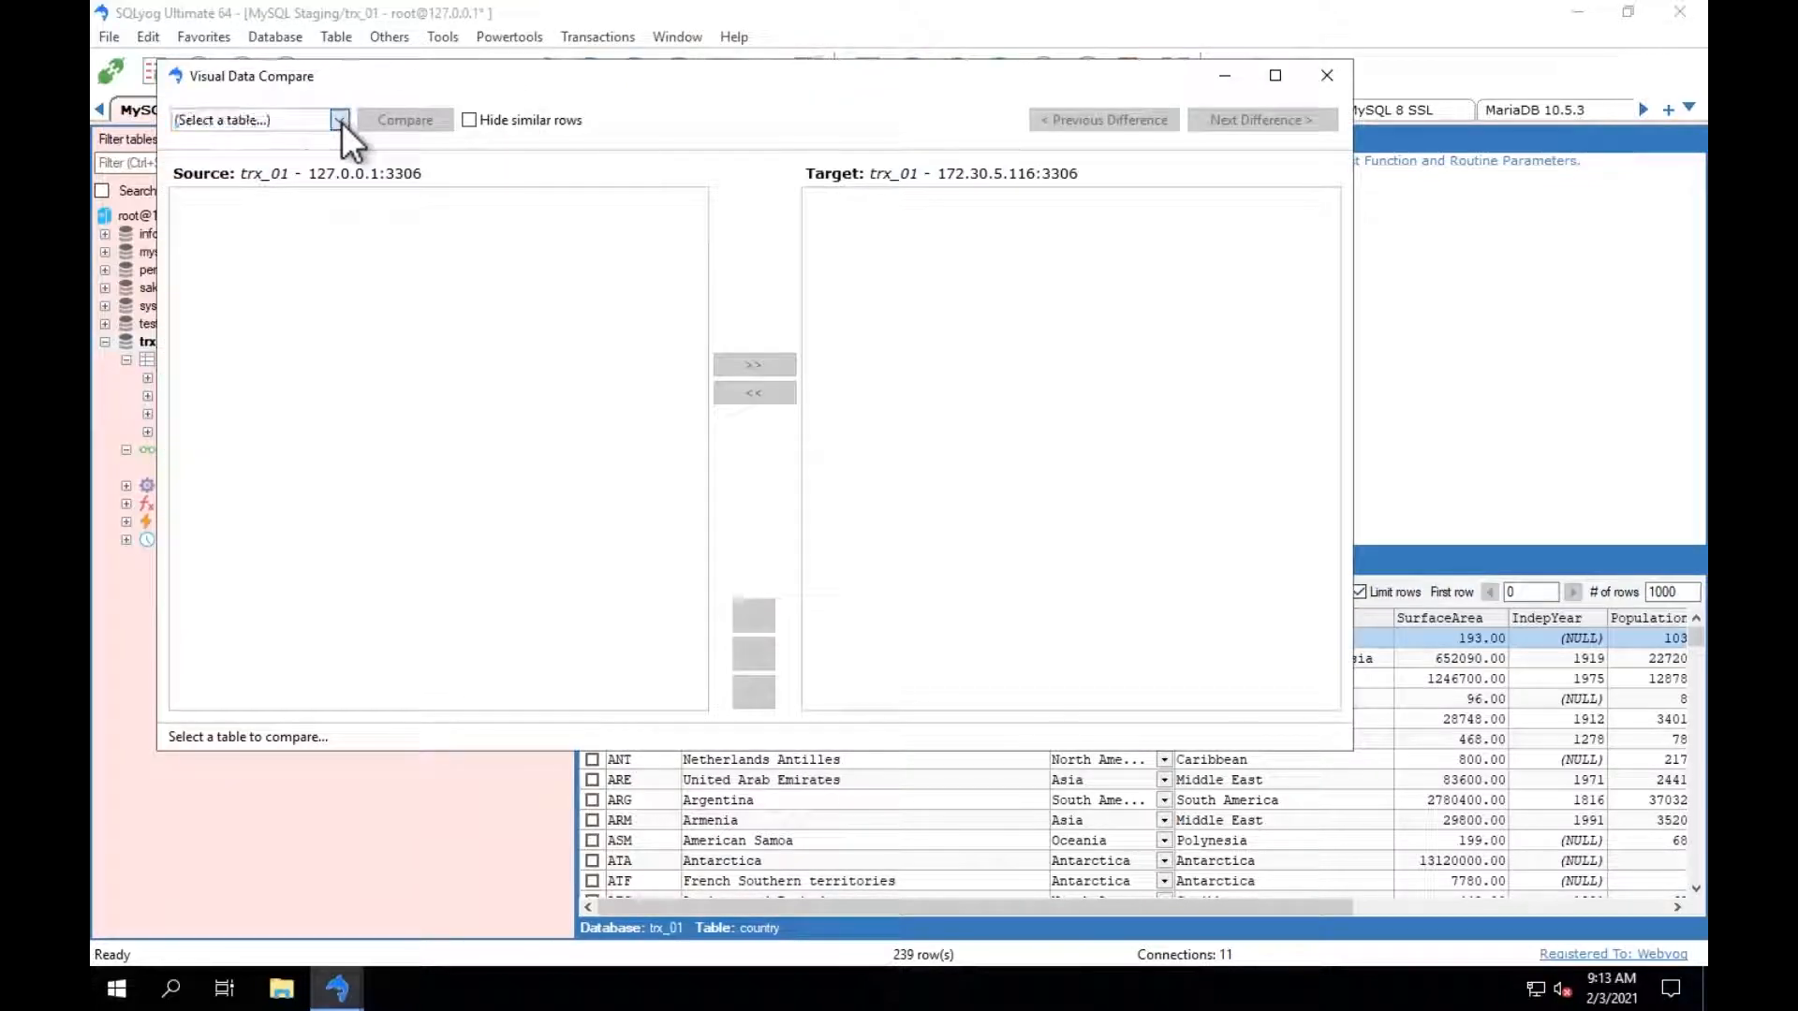
left_click(204, 161)
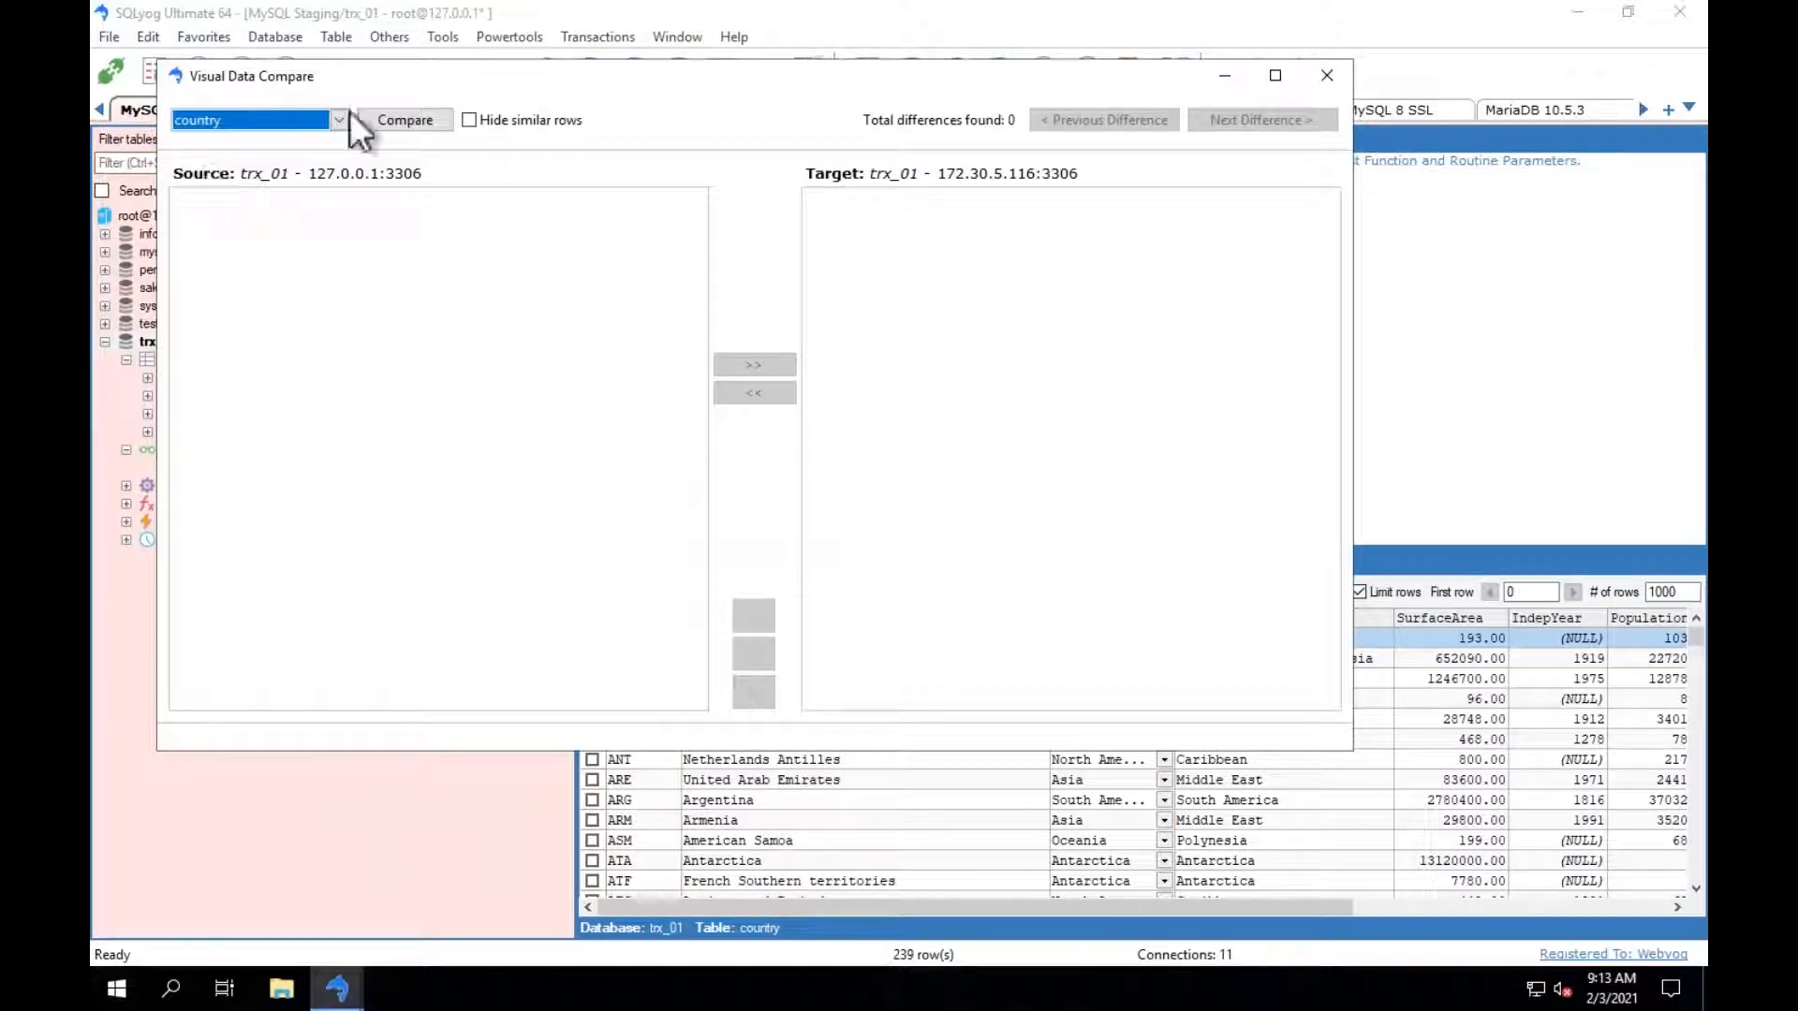
left_click(394, 120)
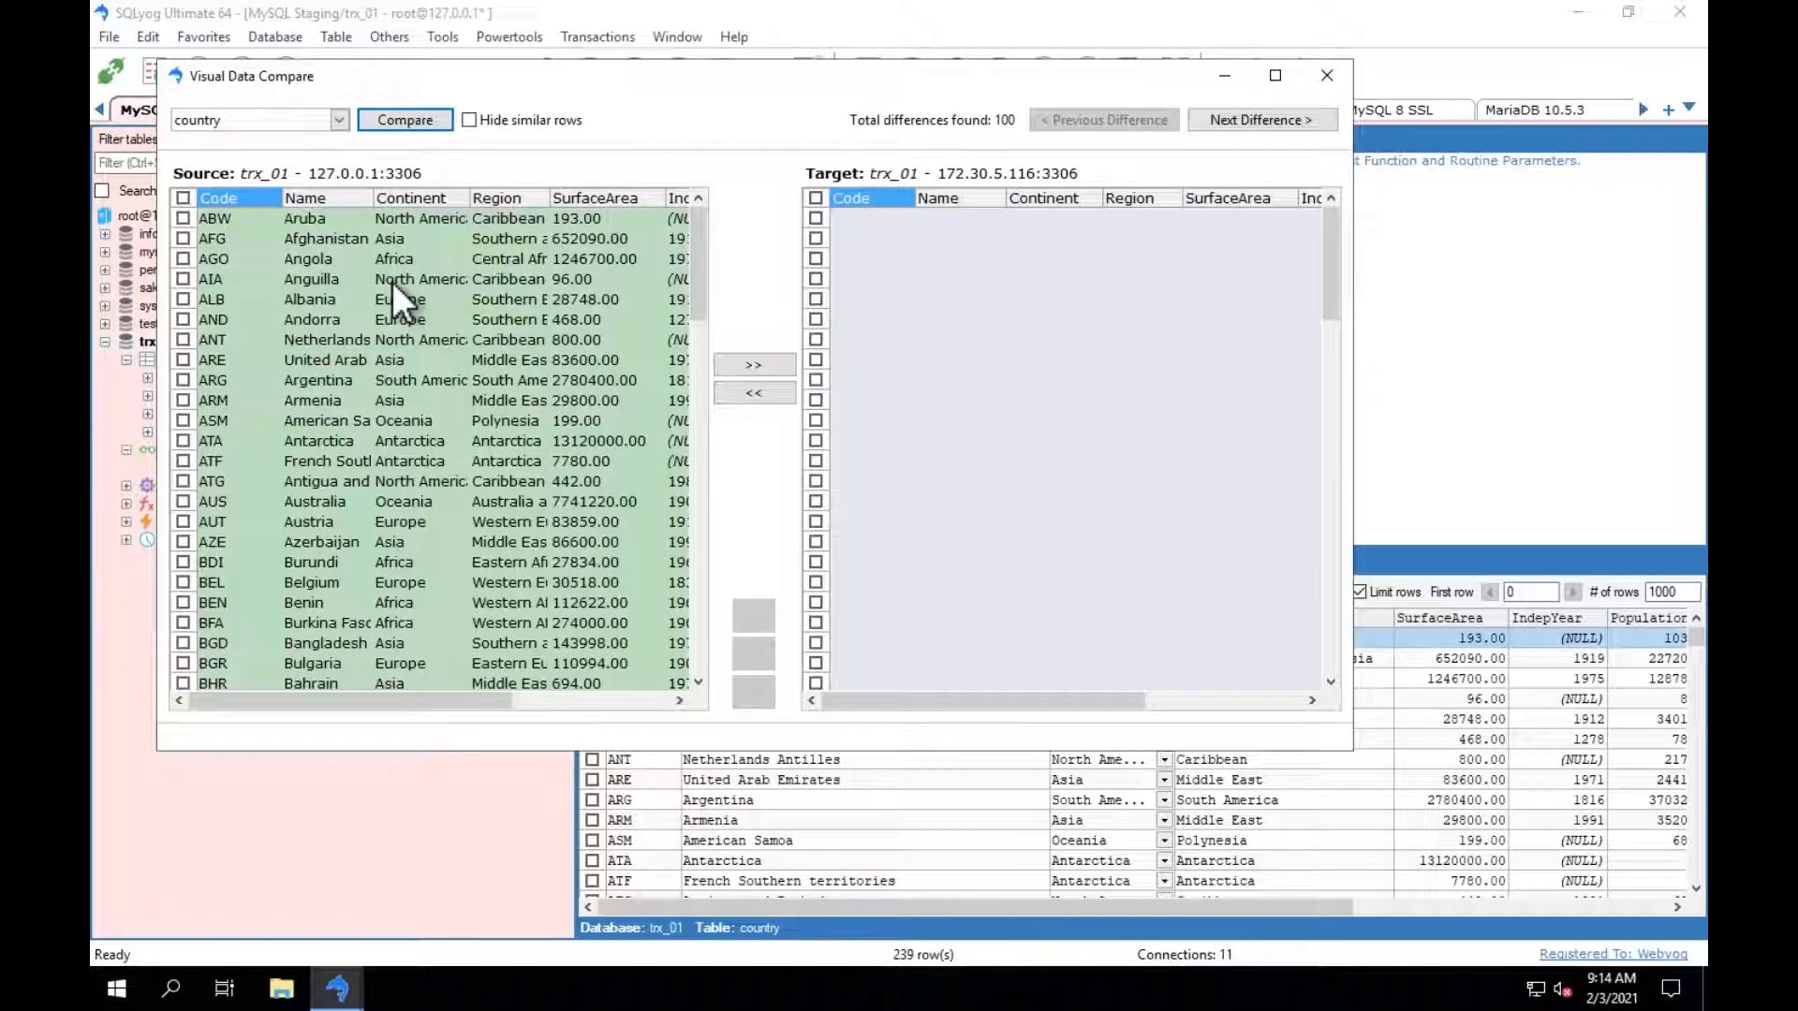
Stage the ABW and AGO source rows for the target, preview the generated SQL and close the comparison without applying.
left_click(183, 218)
left_click(182, 258)
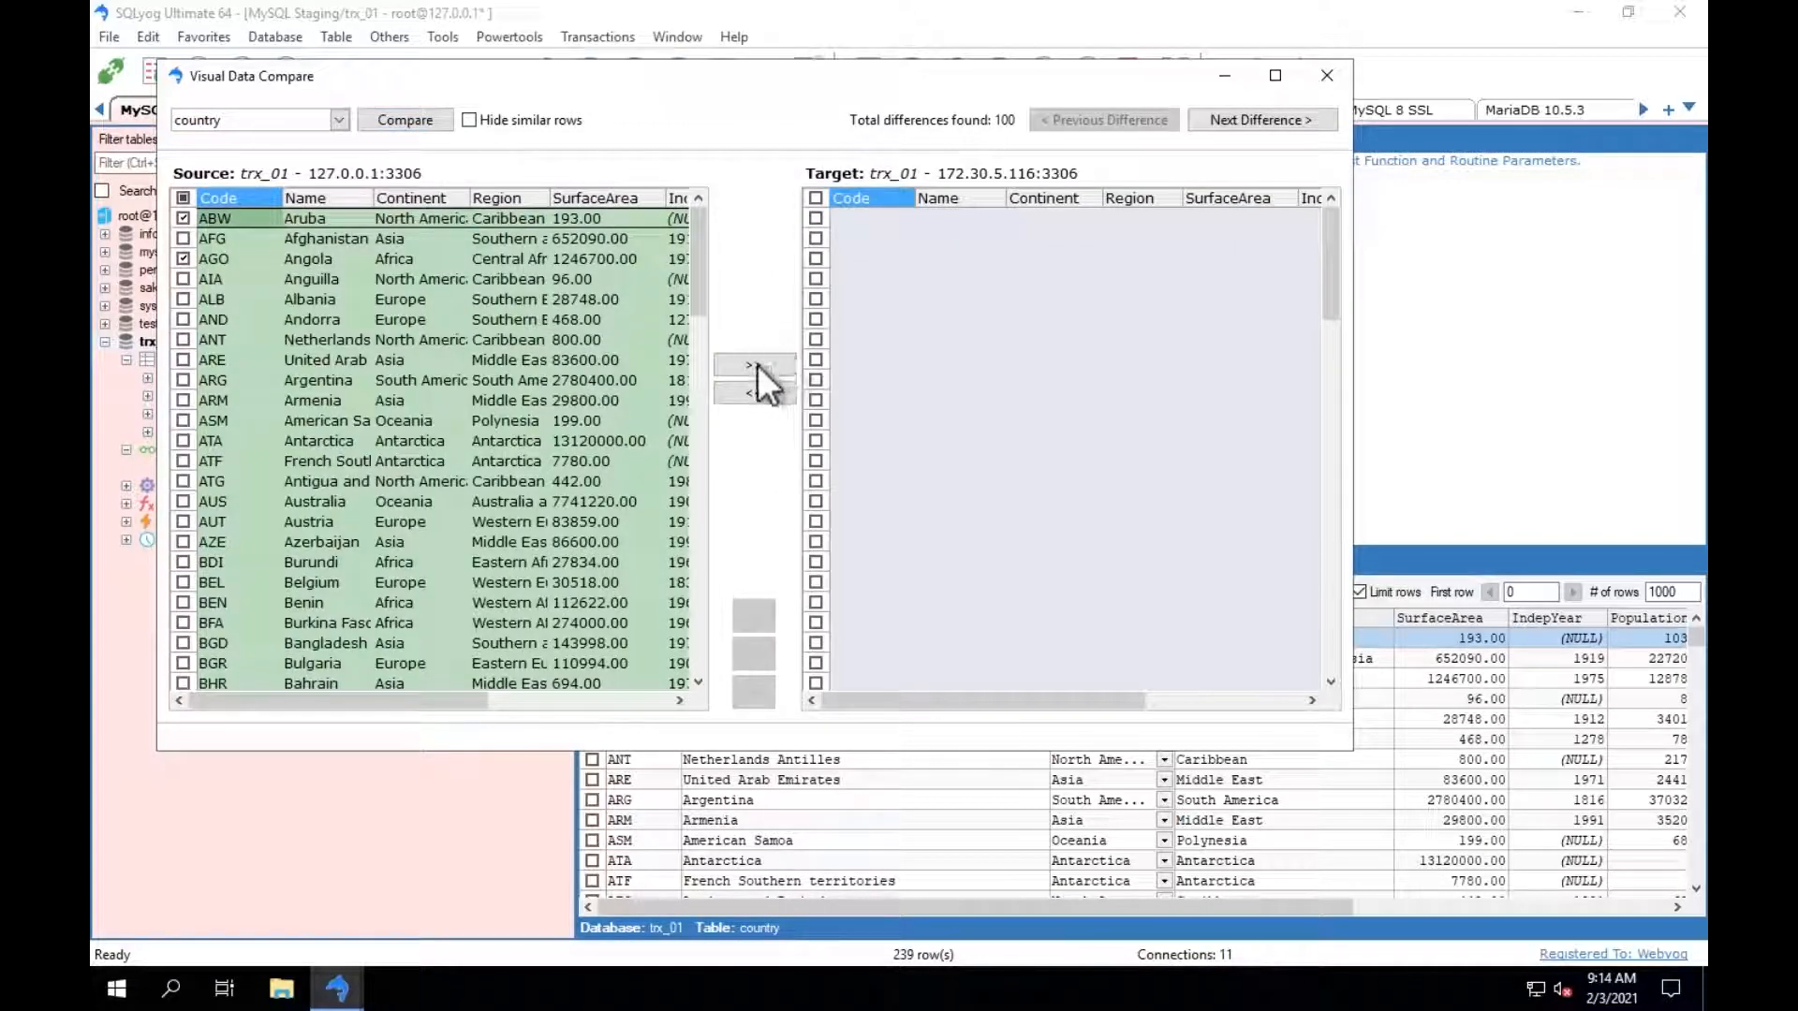
left_click(757, 365)
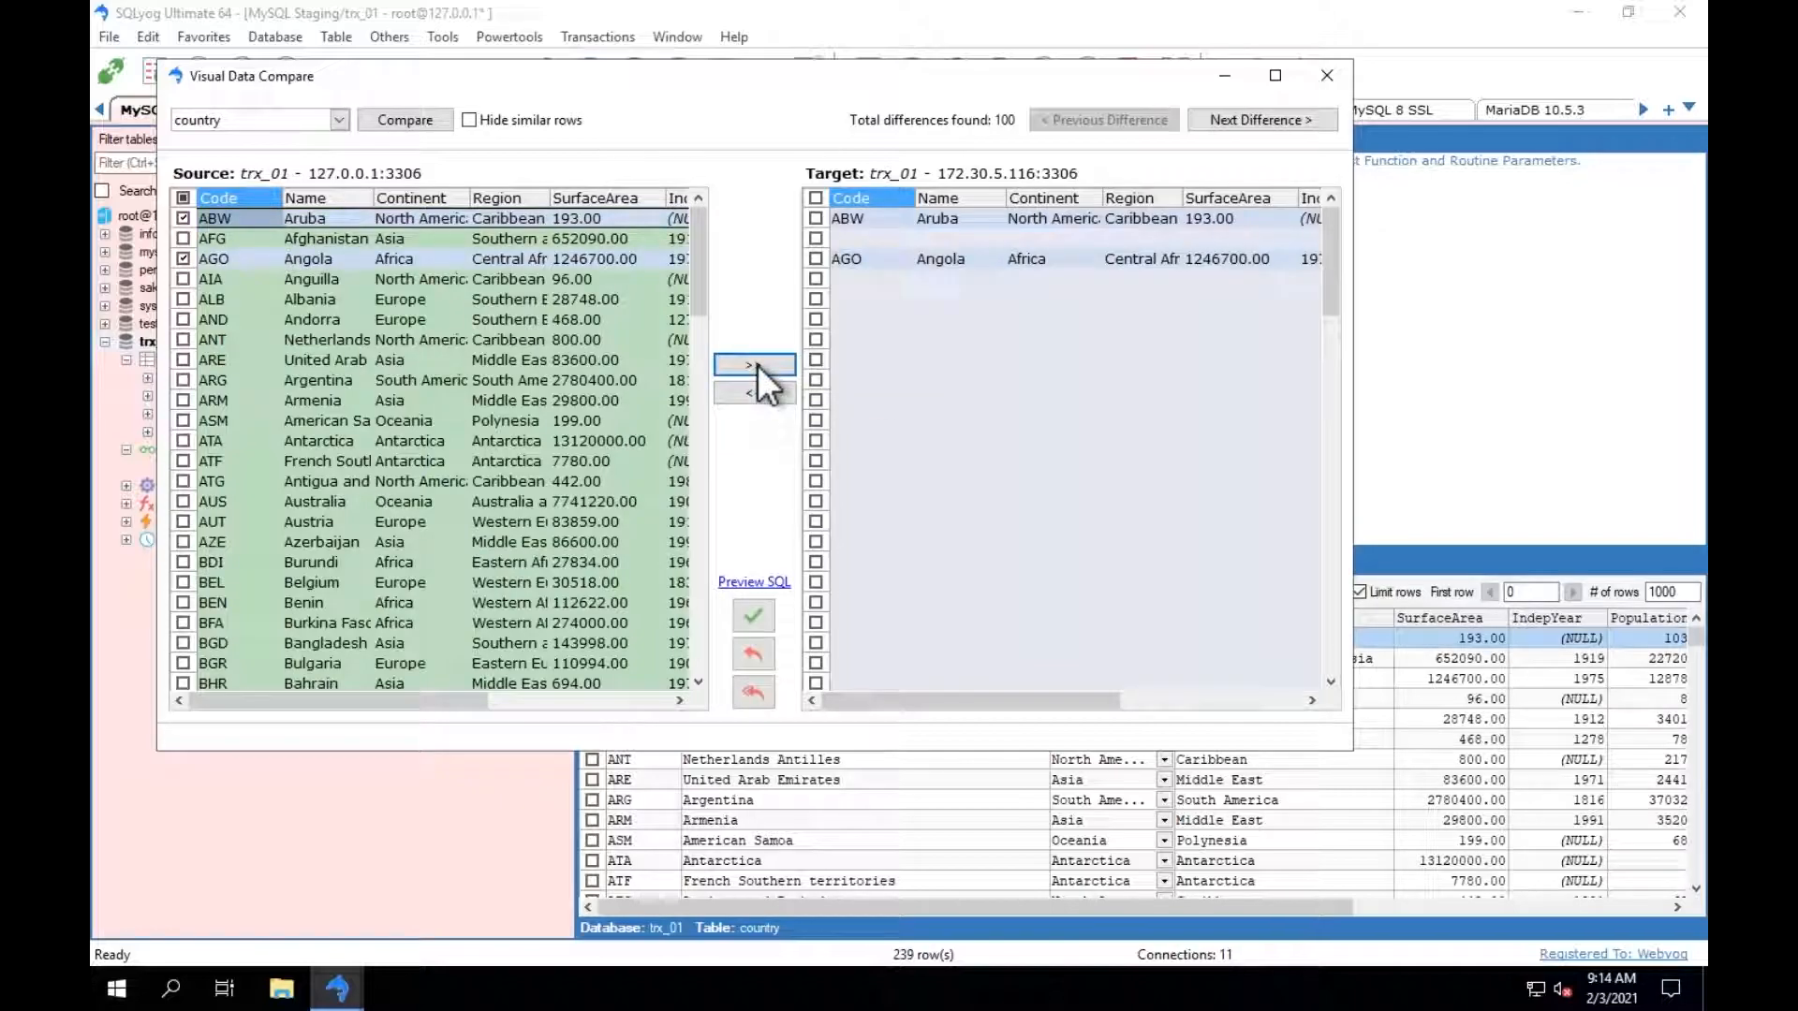
left_click(768, 583)
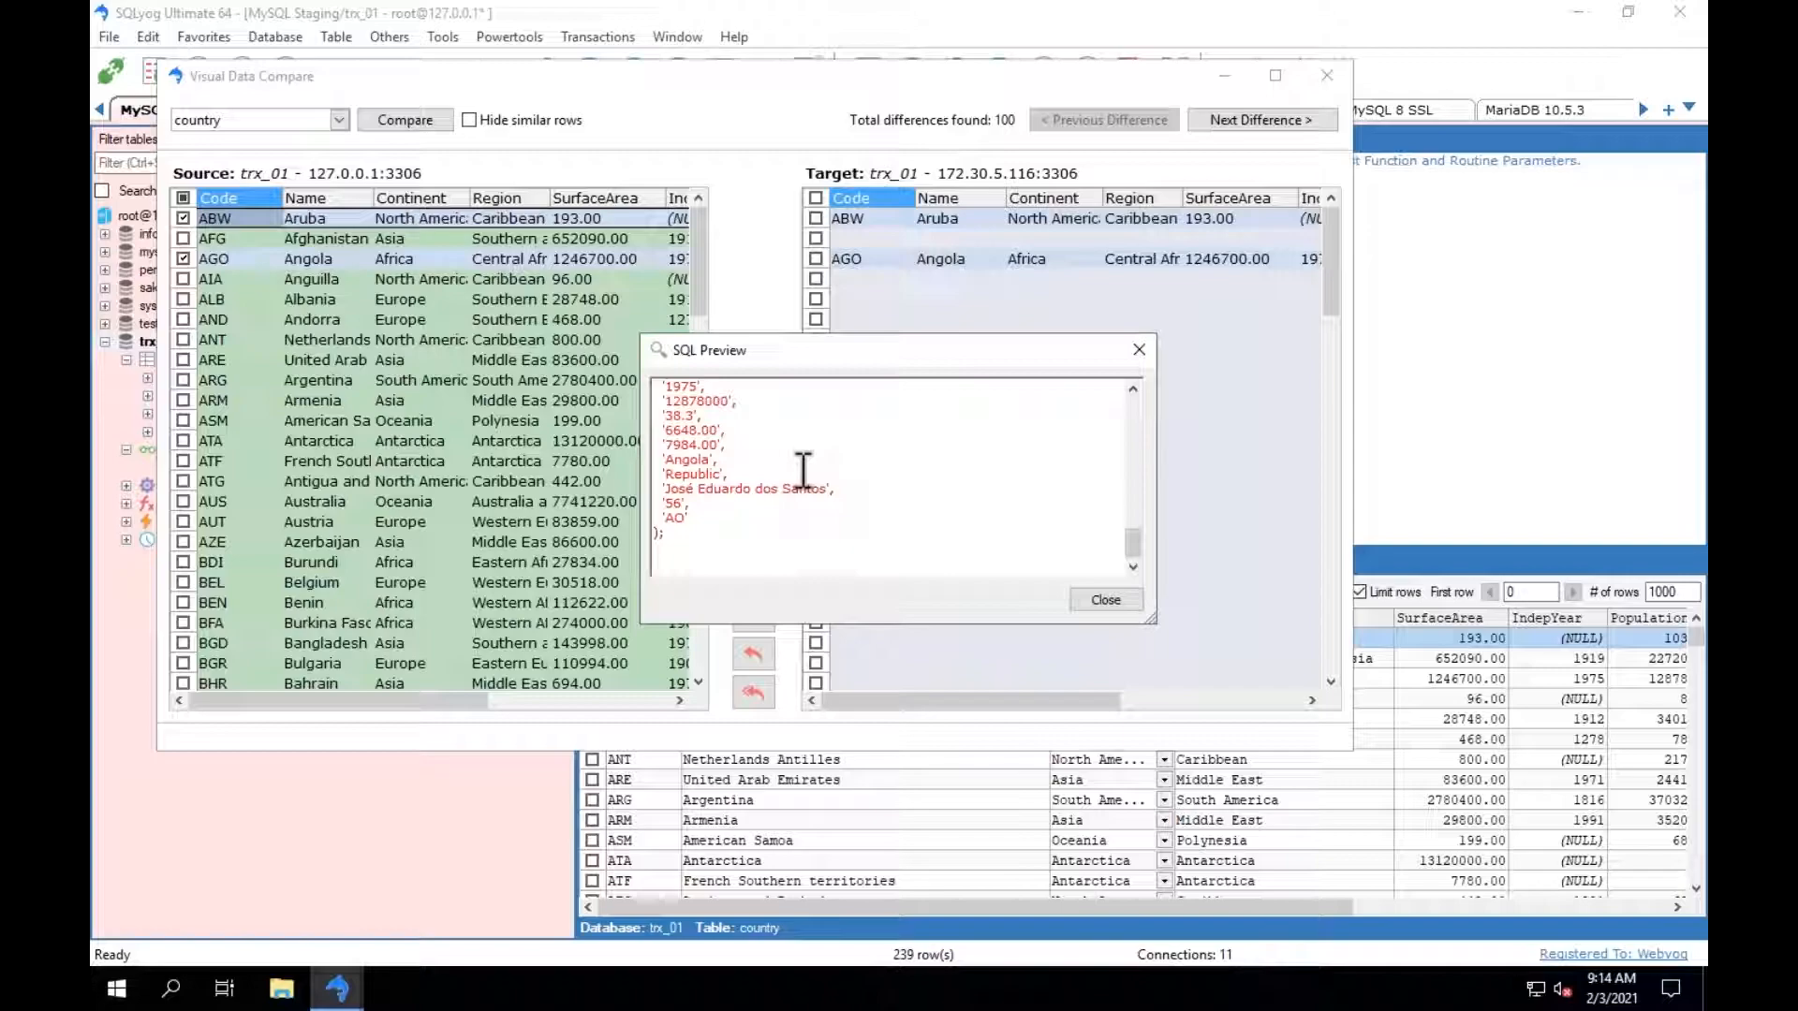
scroll(804, 470, "up", 15)
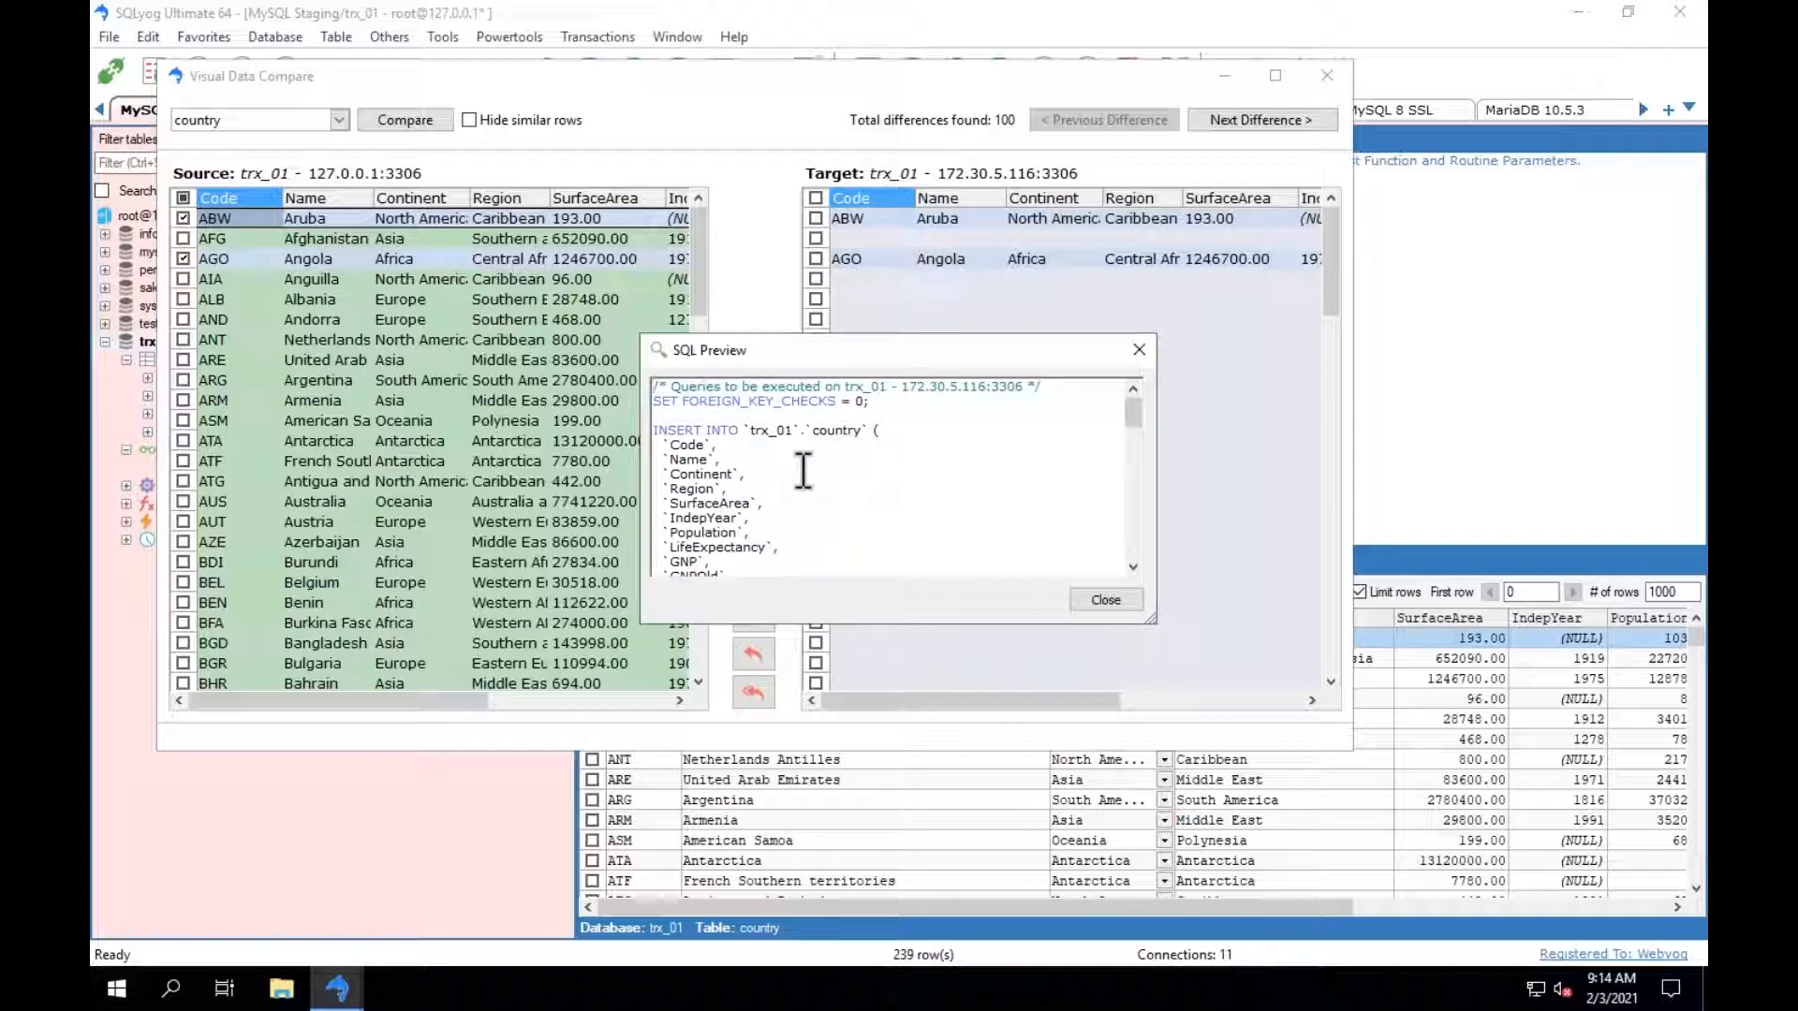
left_click(1105, 600)
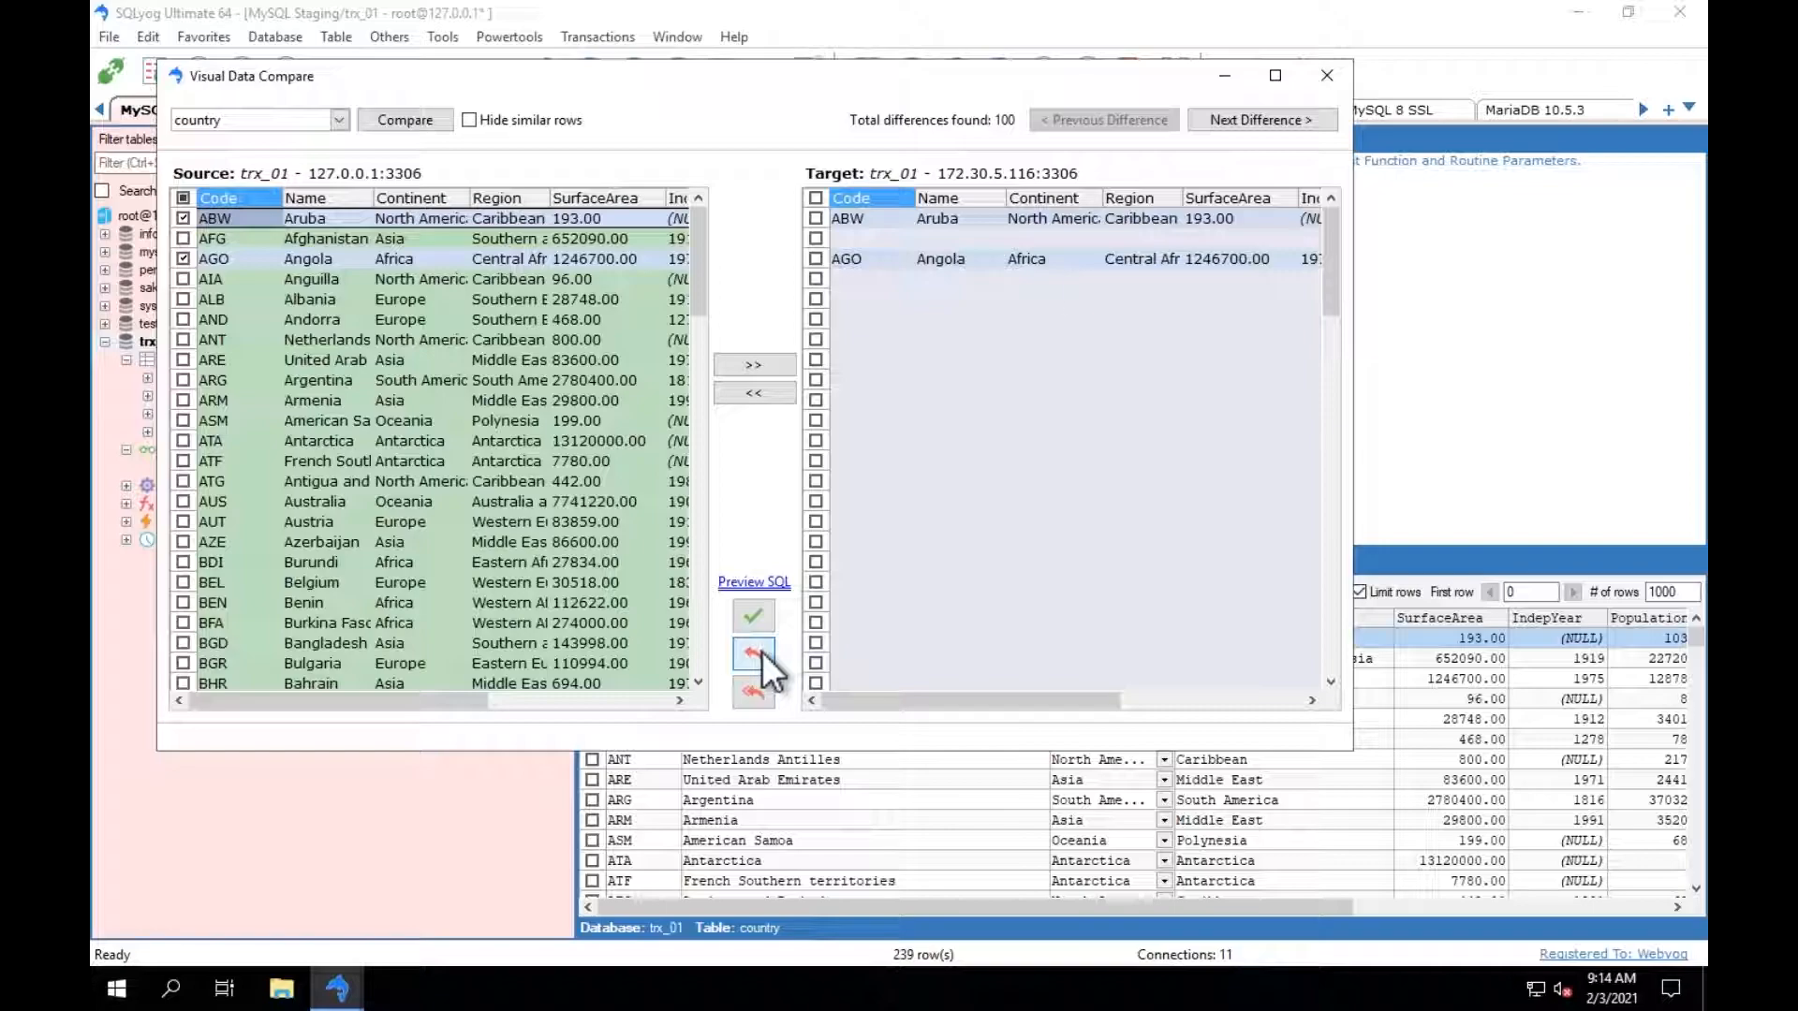
left_click(1333, 80)
Review the Copy Database options for trx_01, choosing test on MySQL Staging as the target, and leave without copying.
left_click(105, 341)
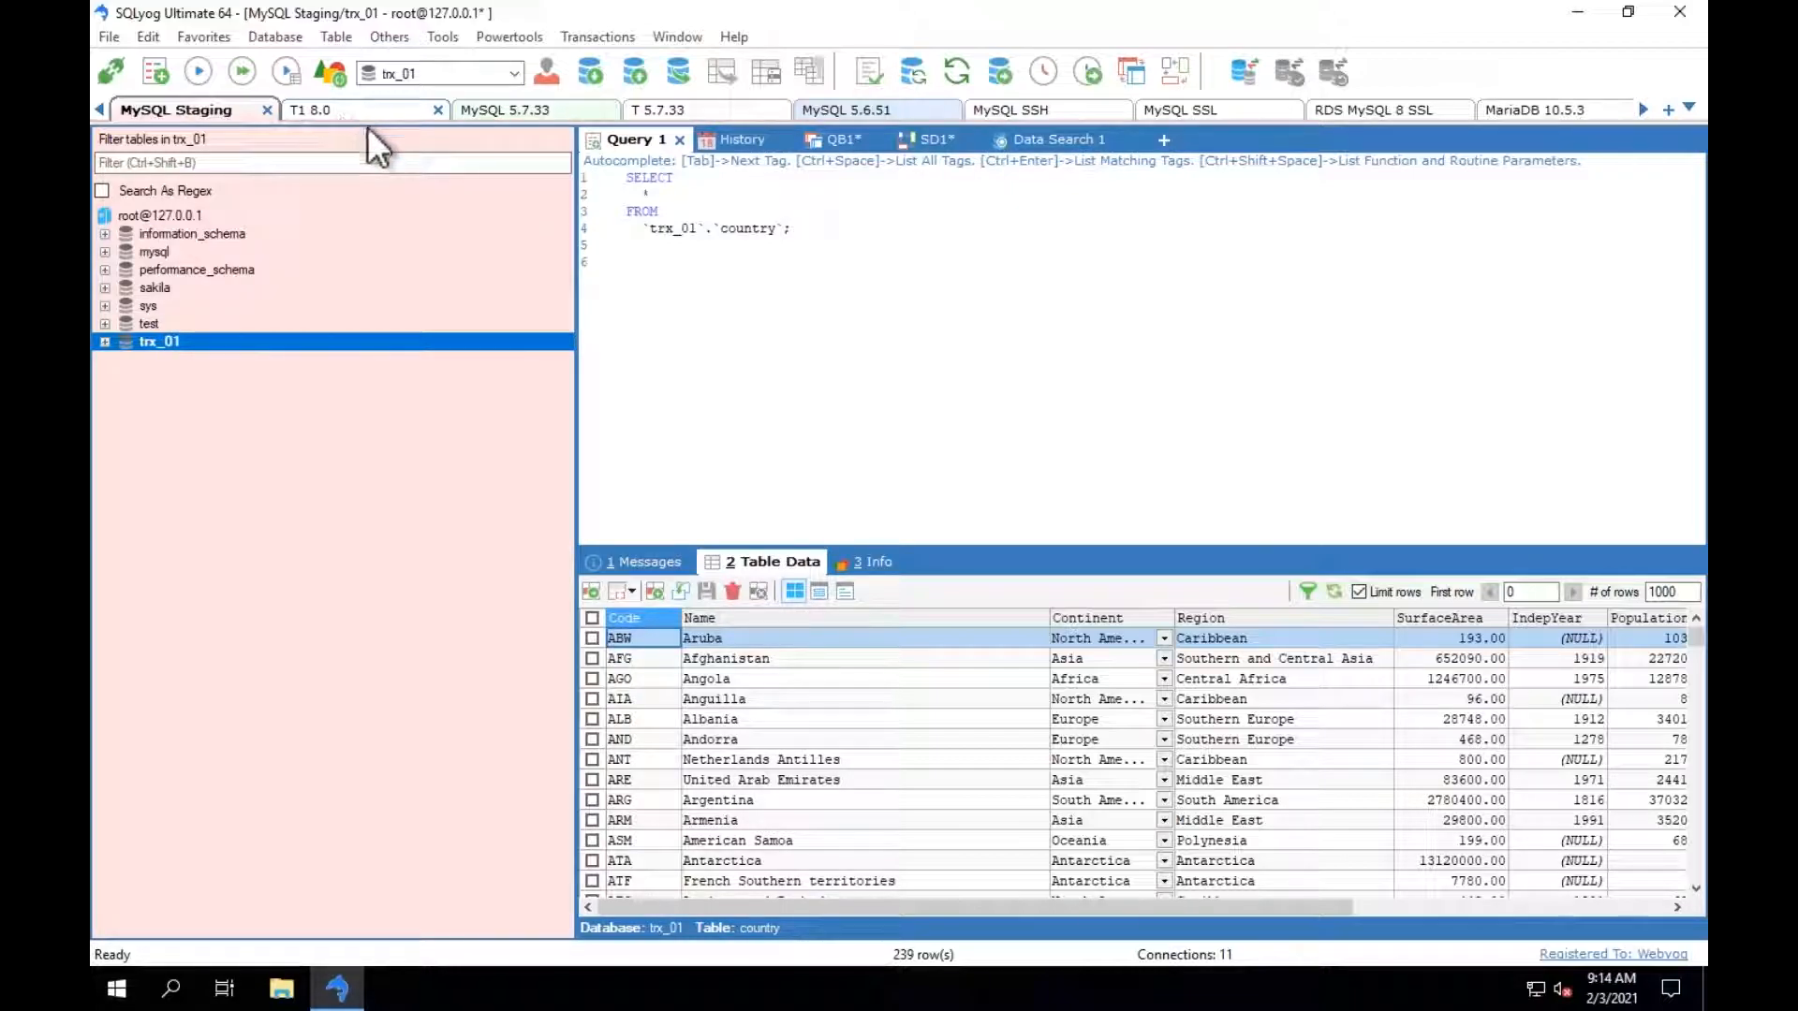
right_click(166, 343)
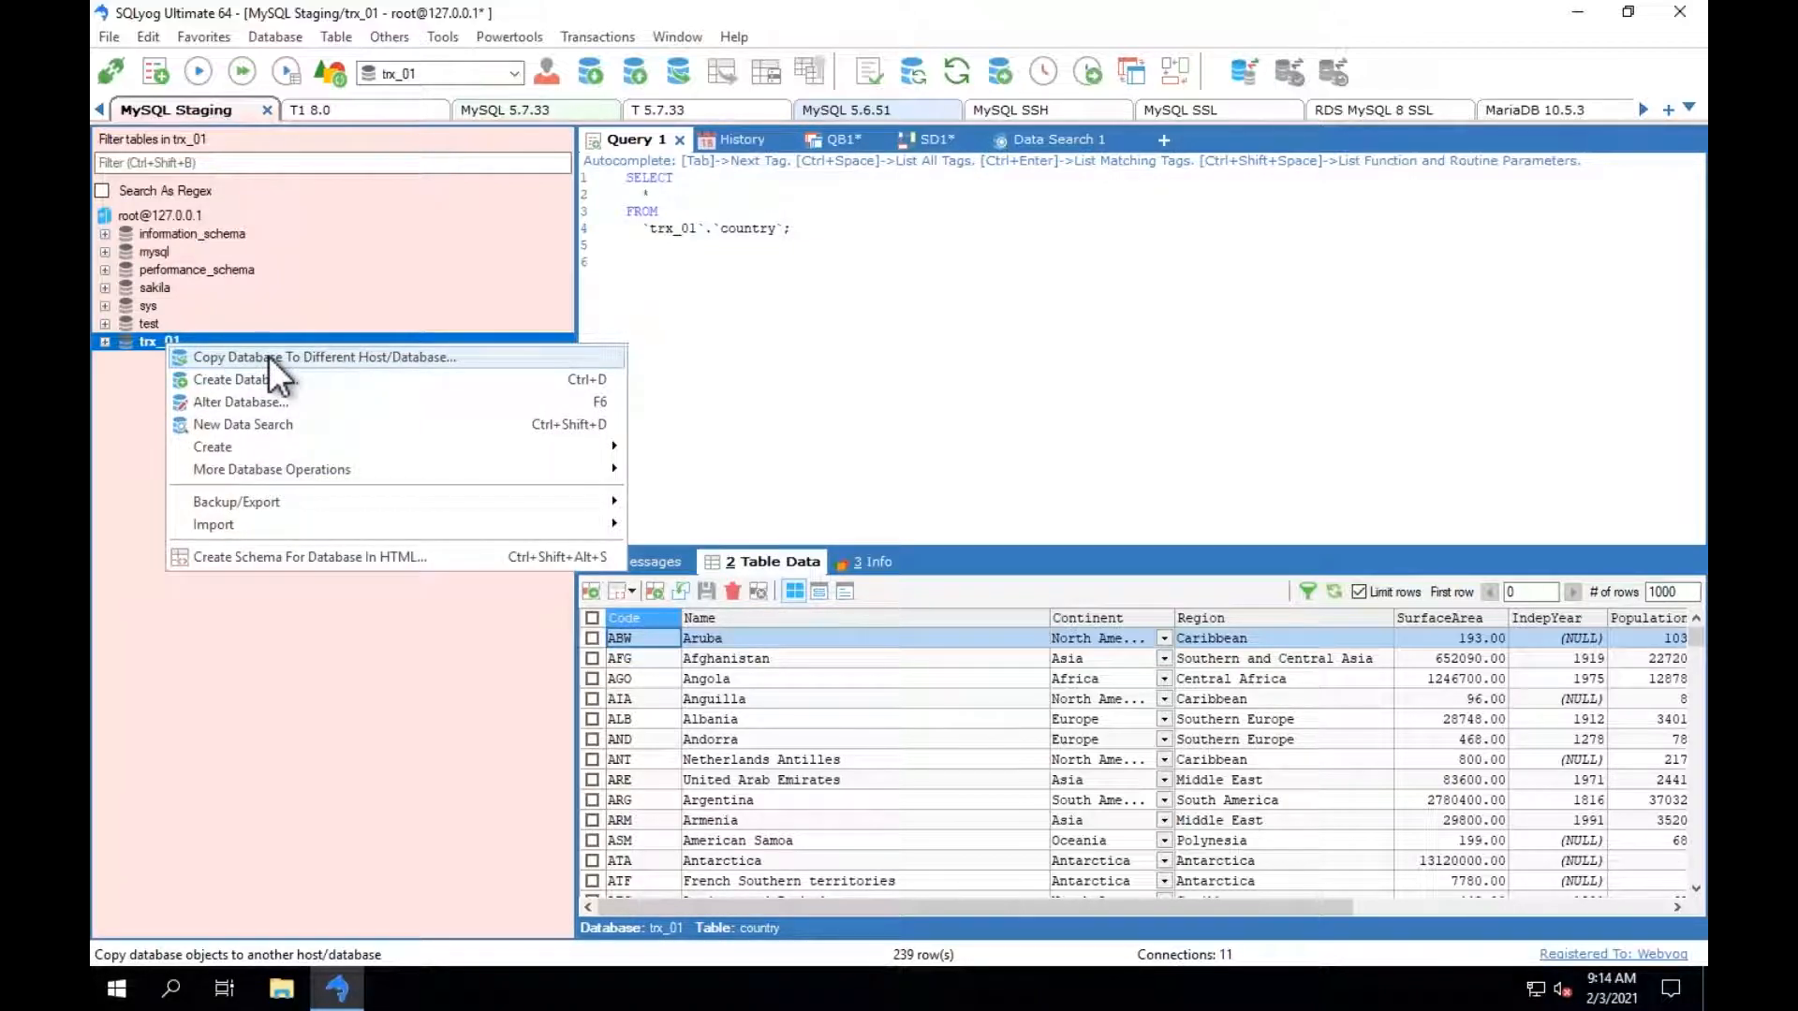
left_click(268, 356)
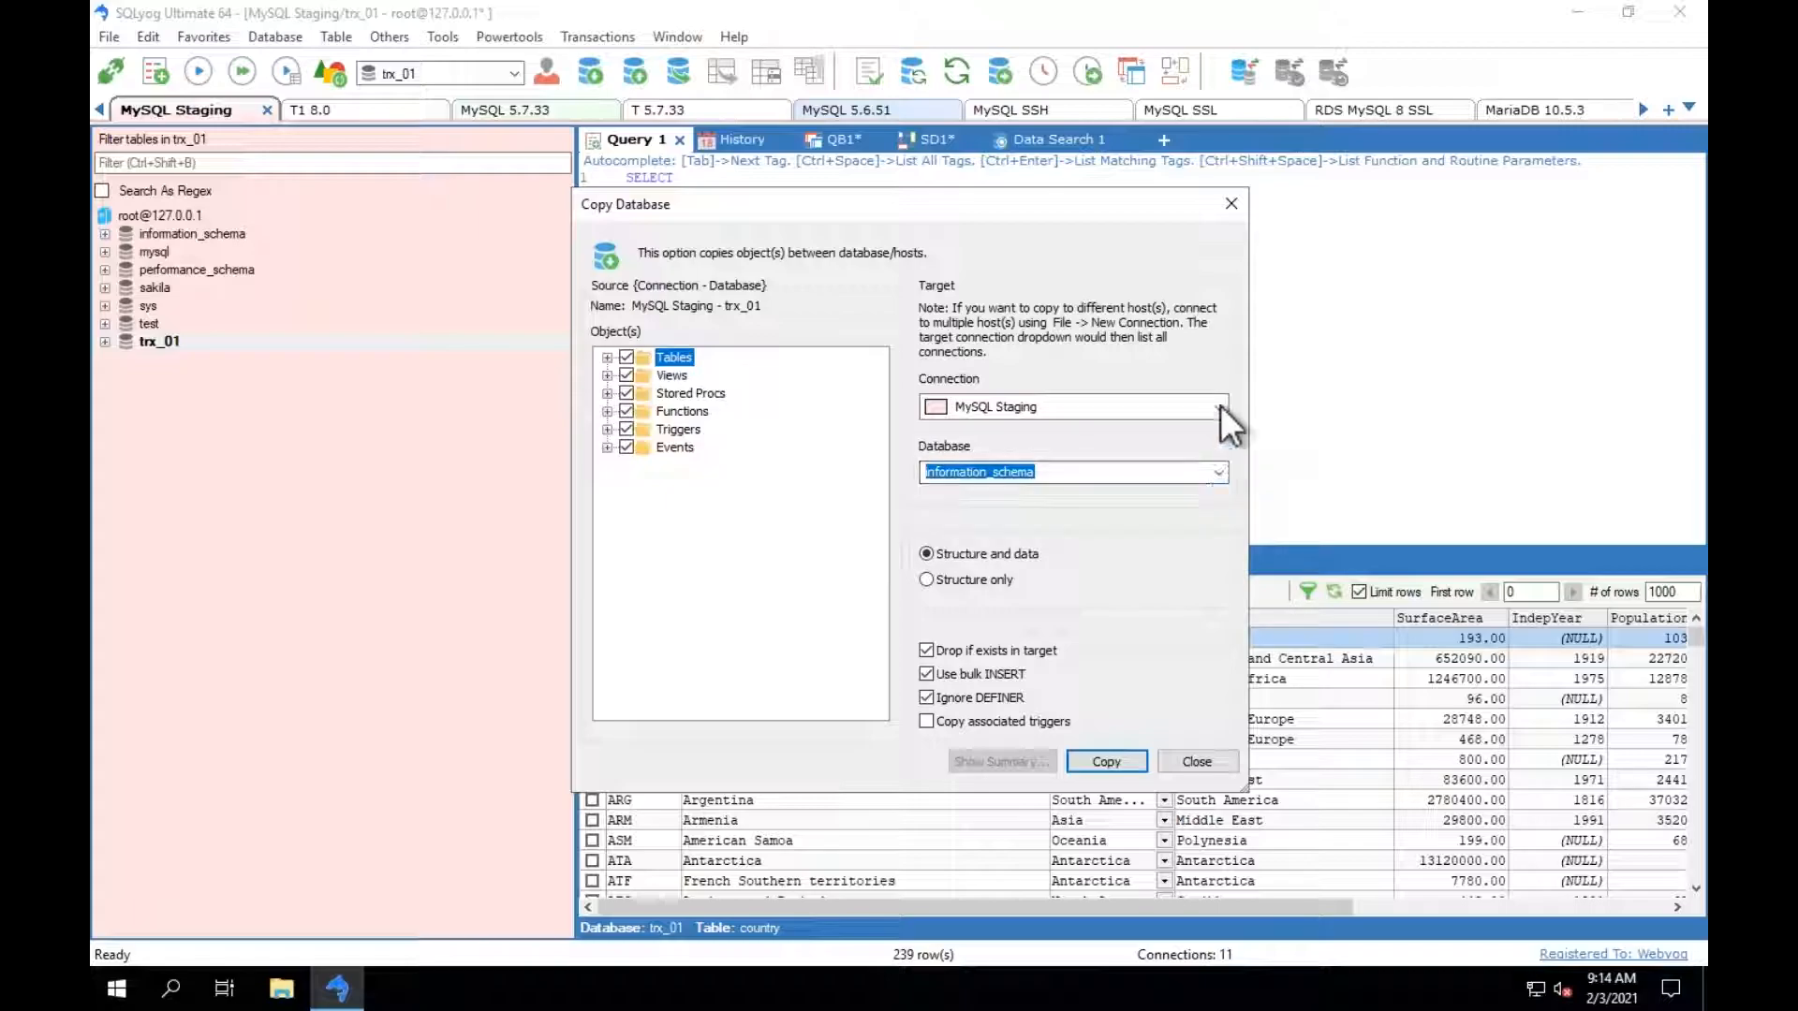
left_click(1221, 472)
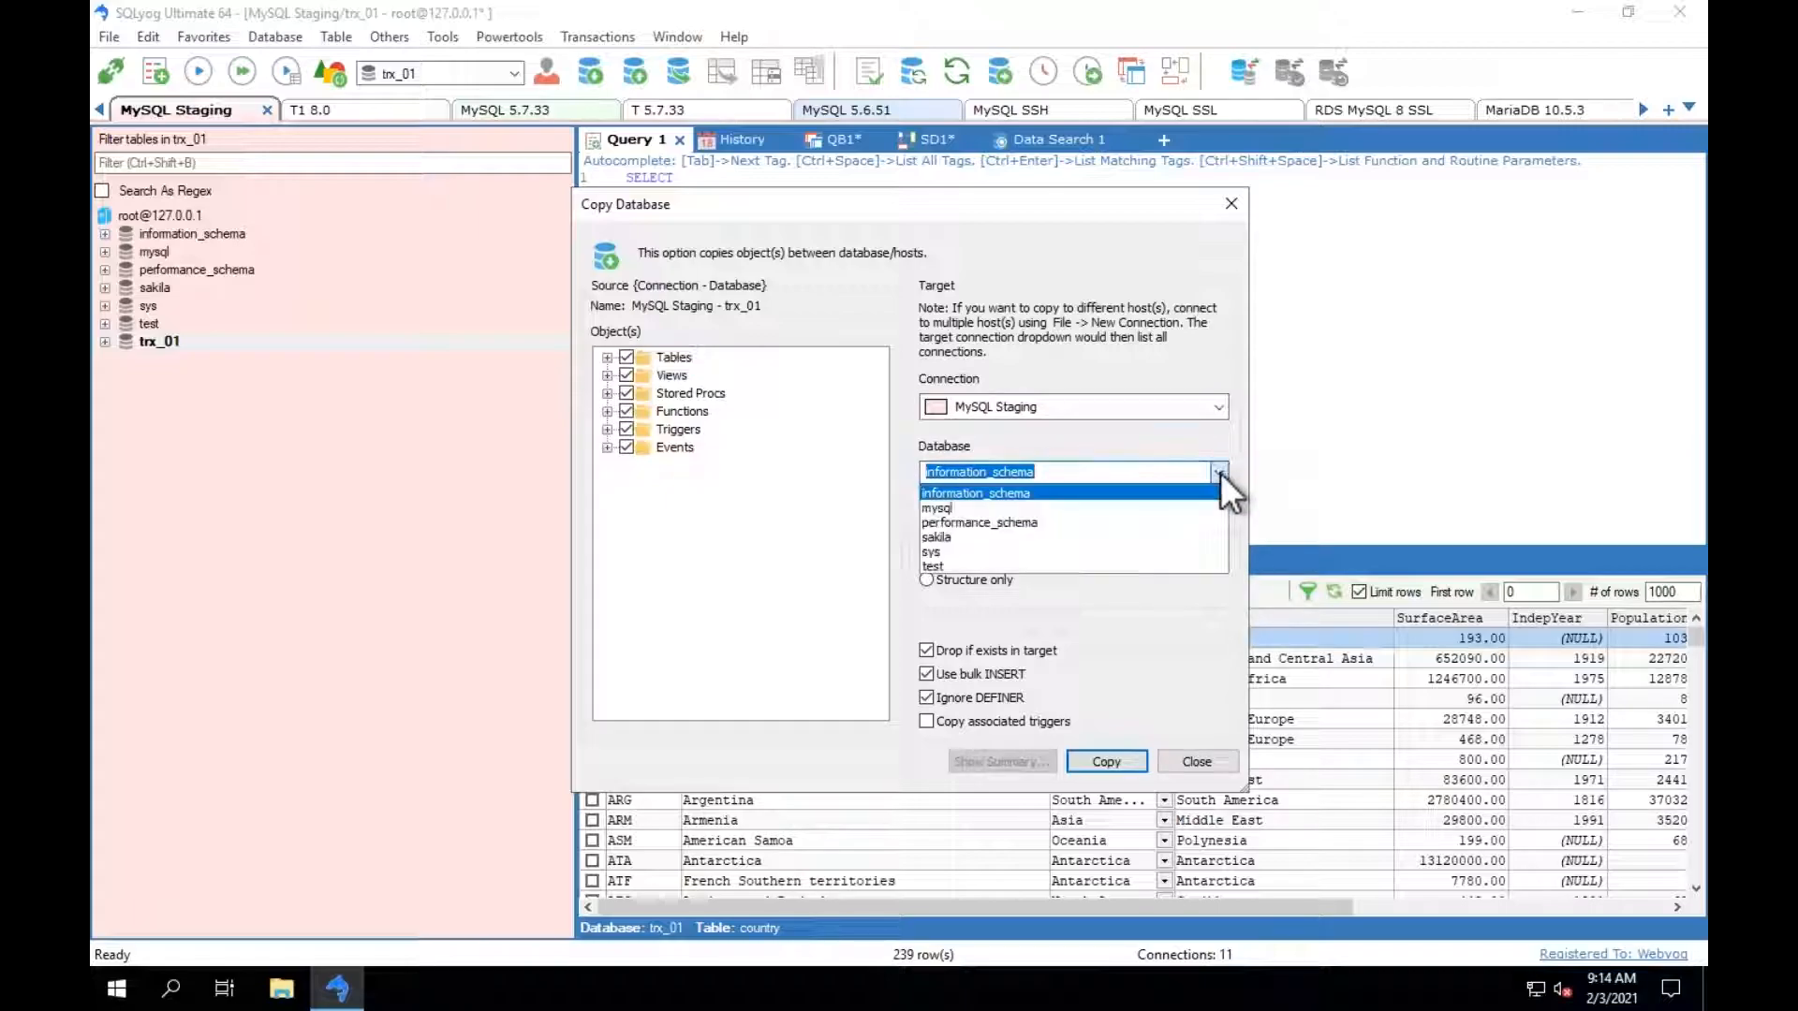
left_click(1041, 567)
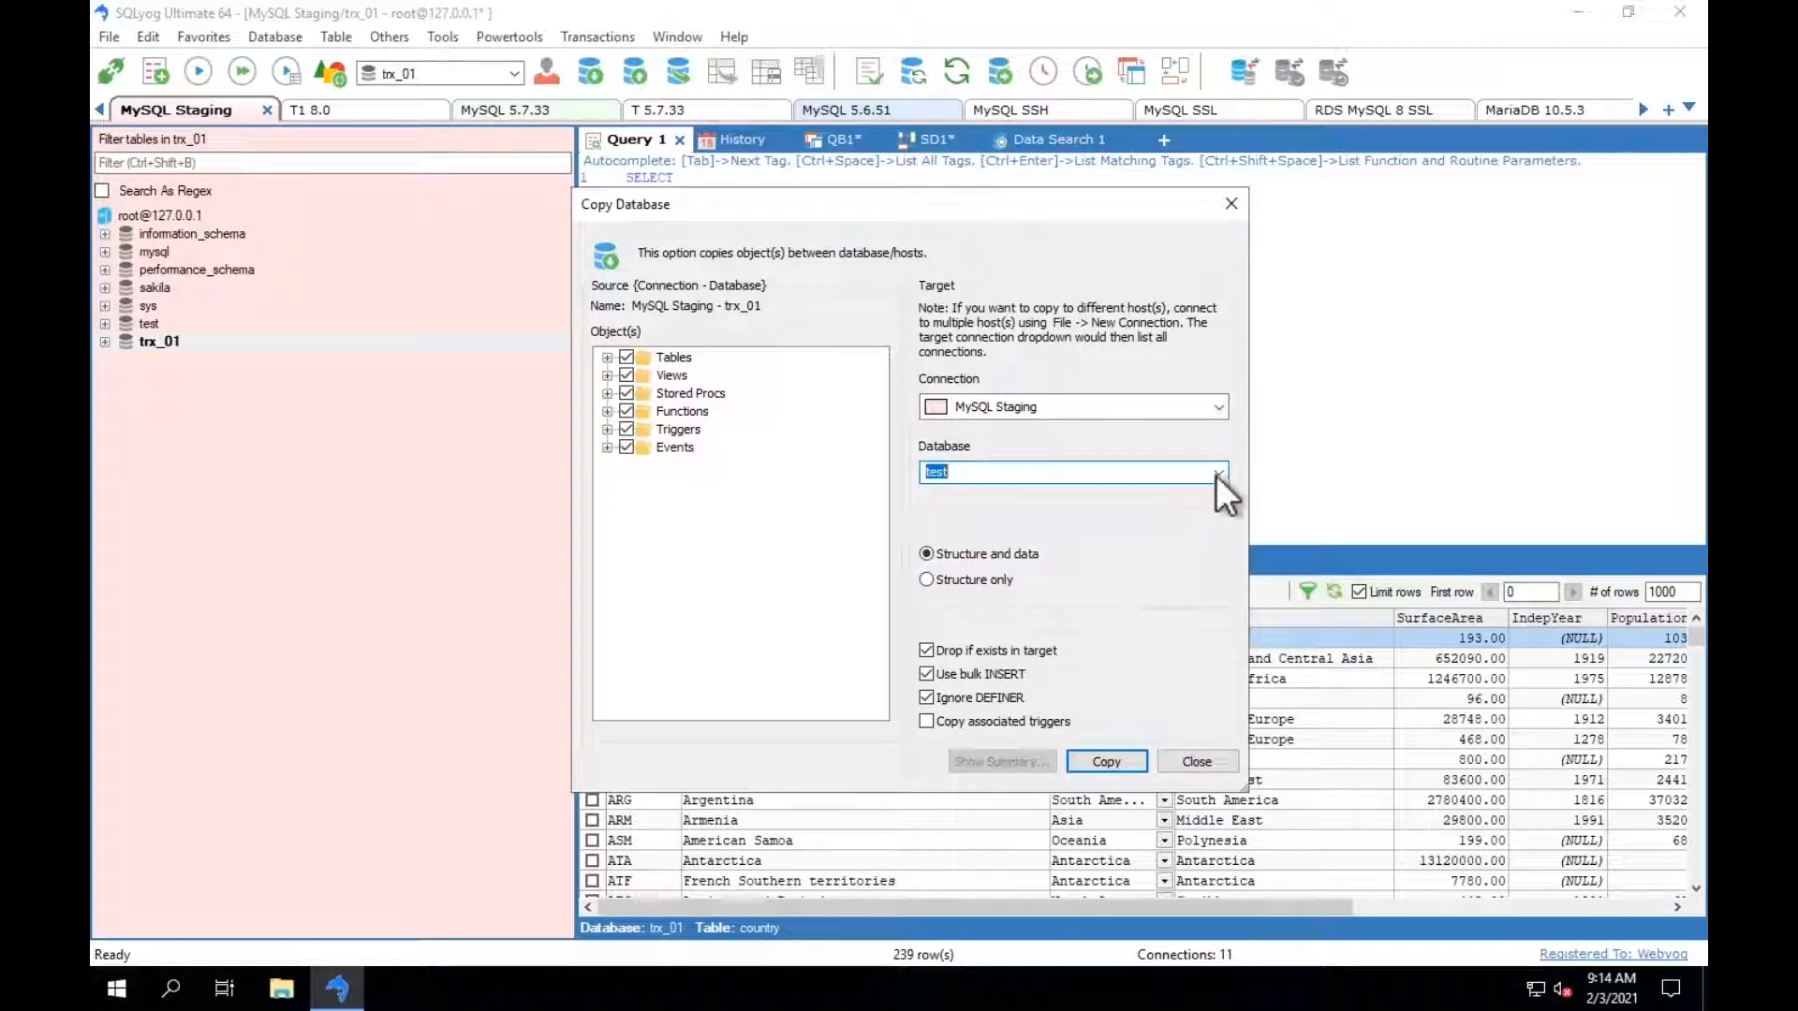
left_click(1194, 758)
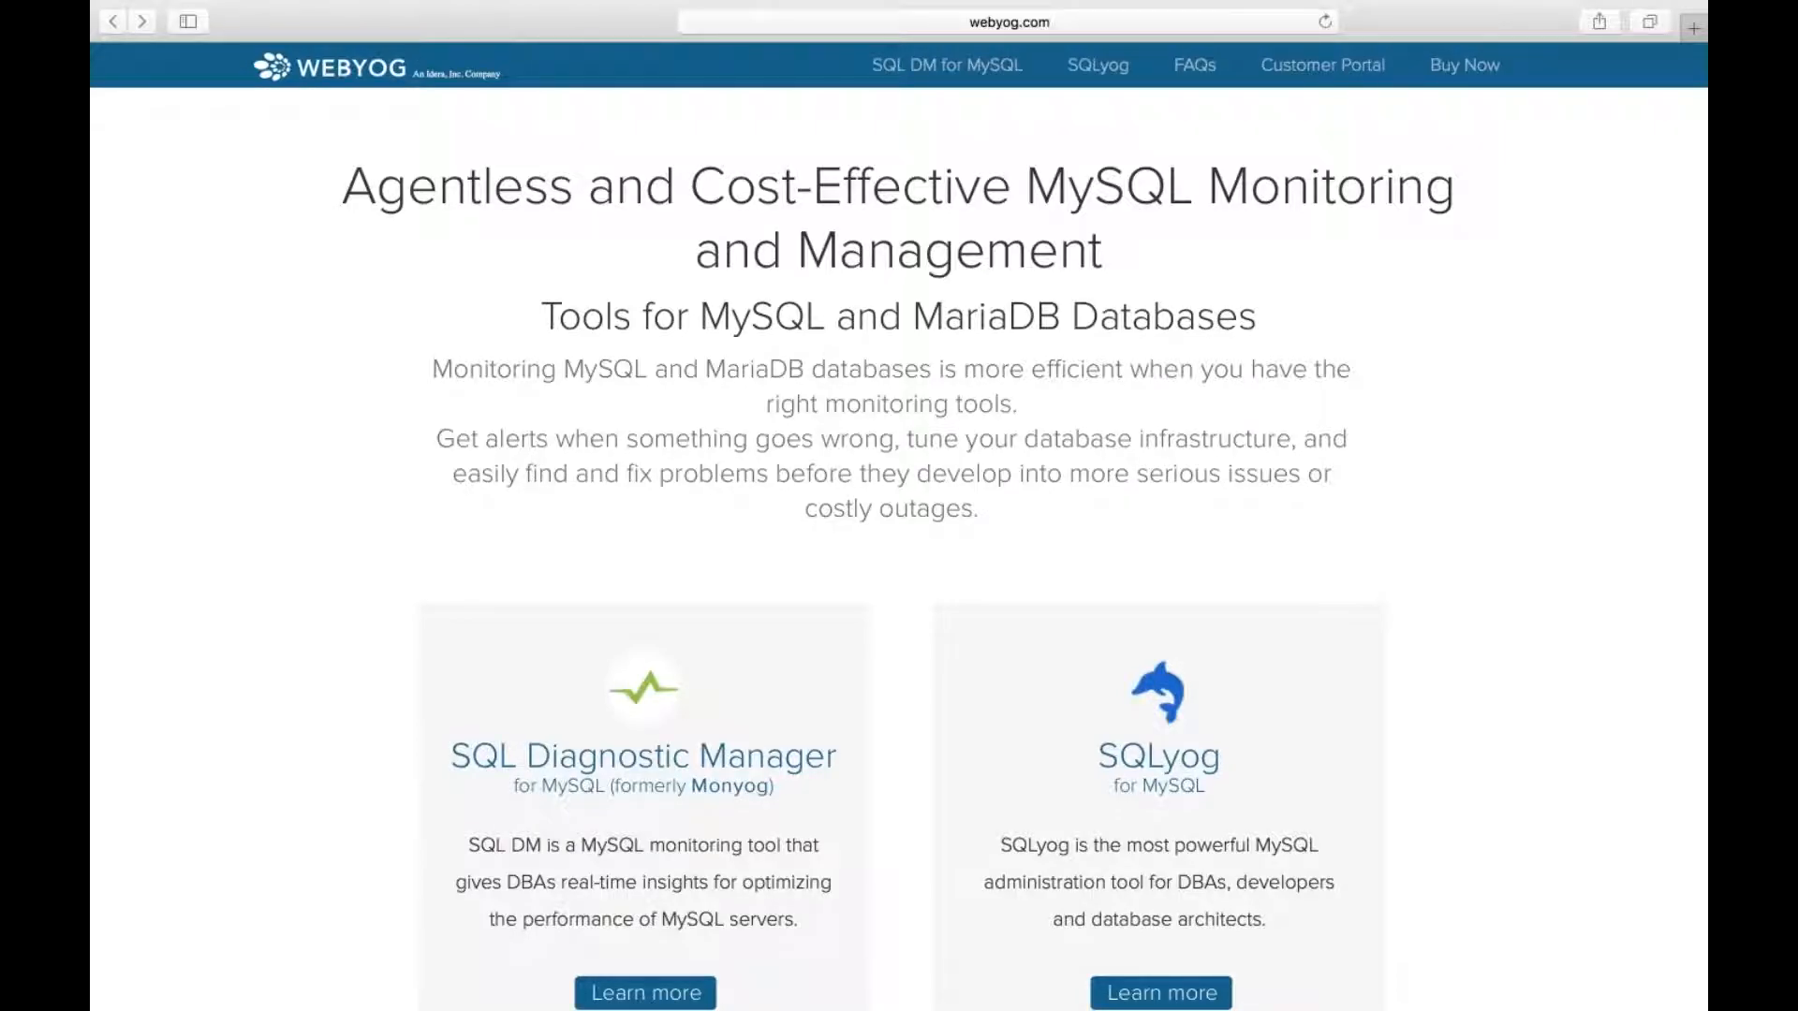
On webyog.com in Safari, view the SQLyog and SQL Diagnostic Manager product pages, returning to the home page after each.
left_click(851, 20)
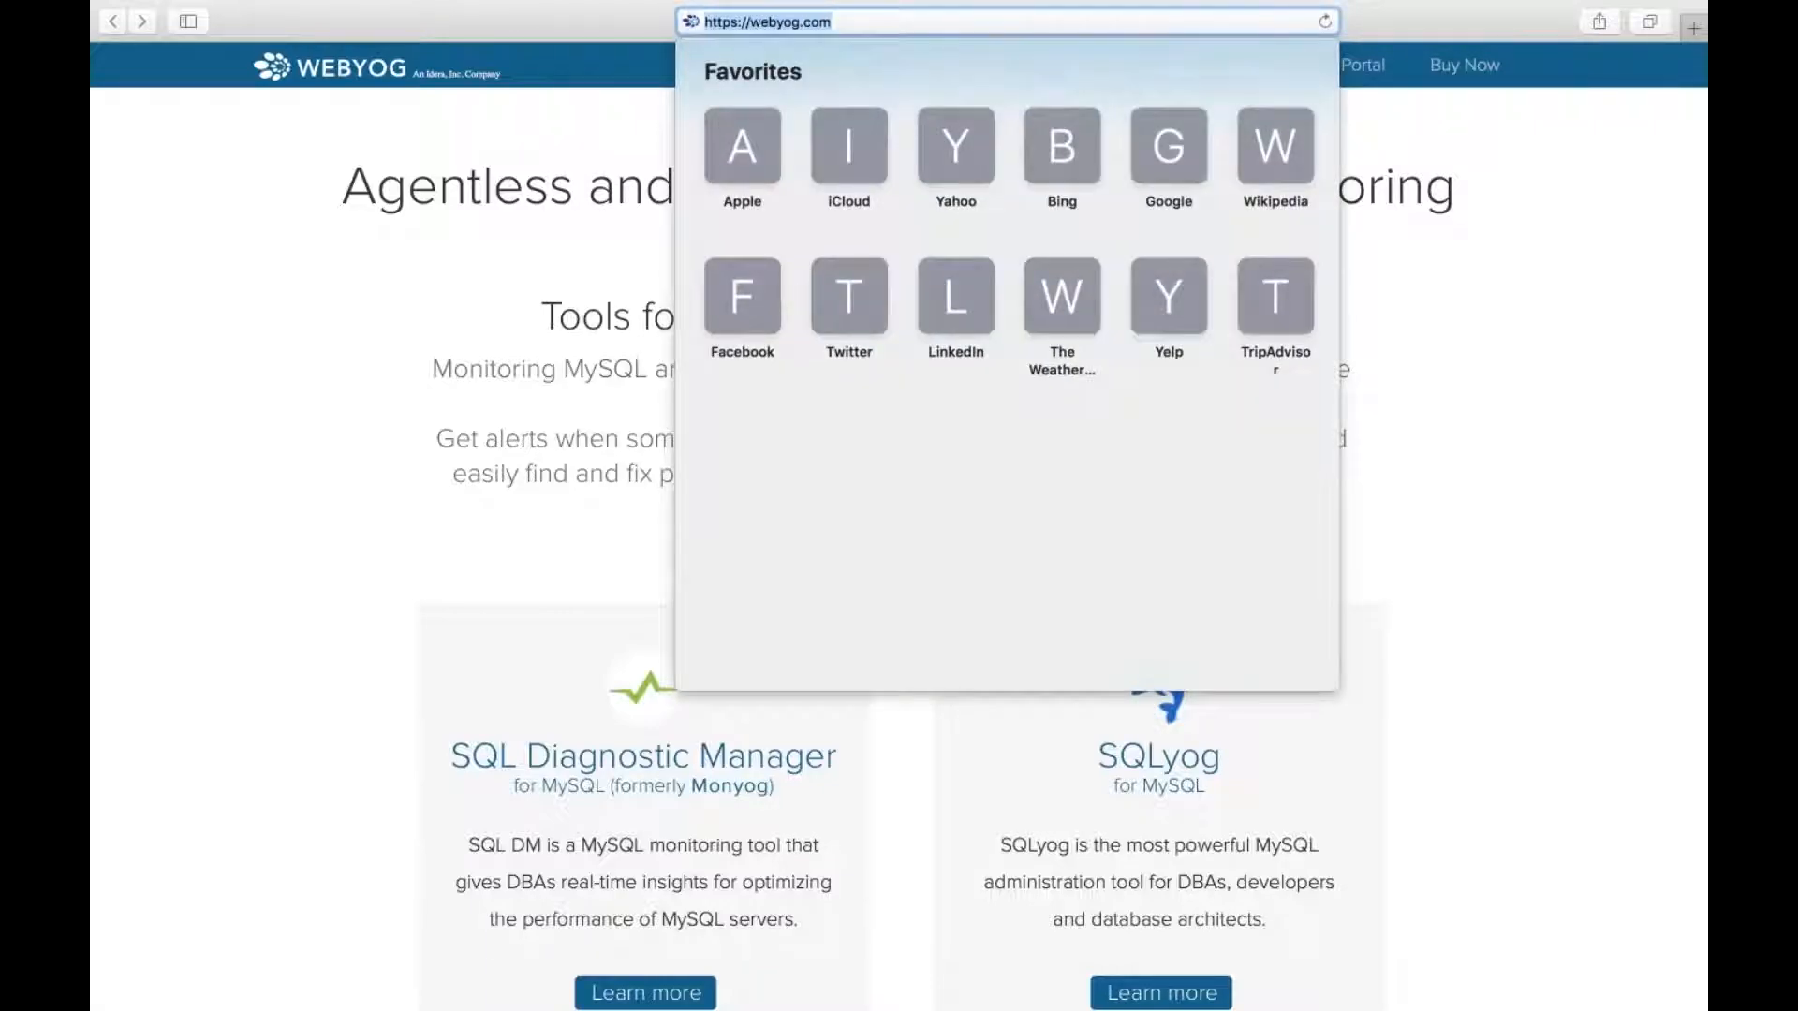
left_click(459, 367)
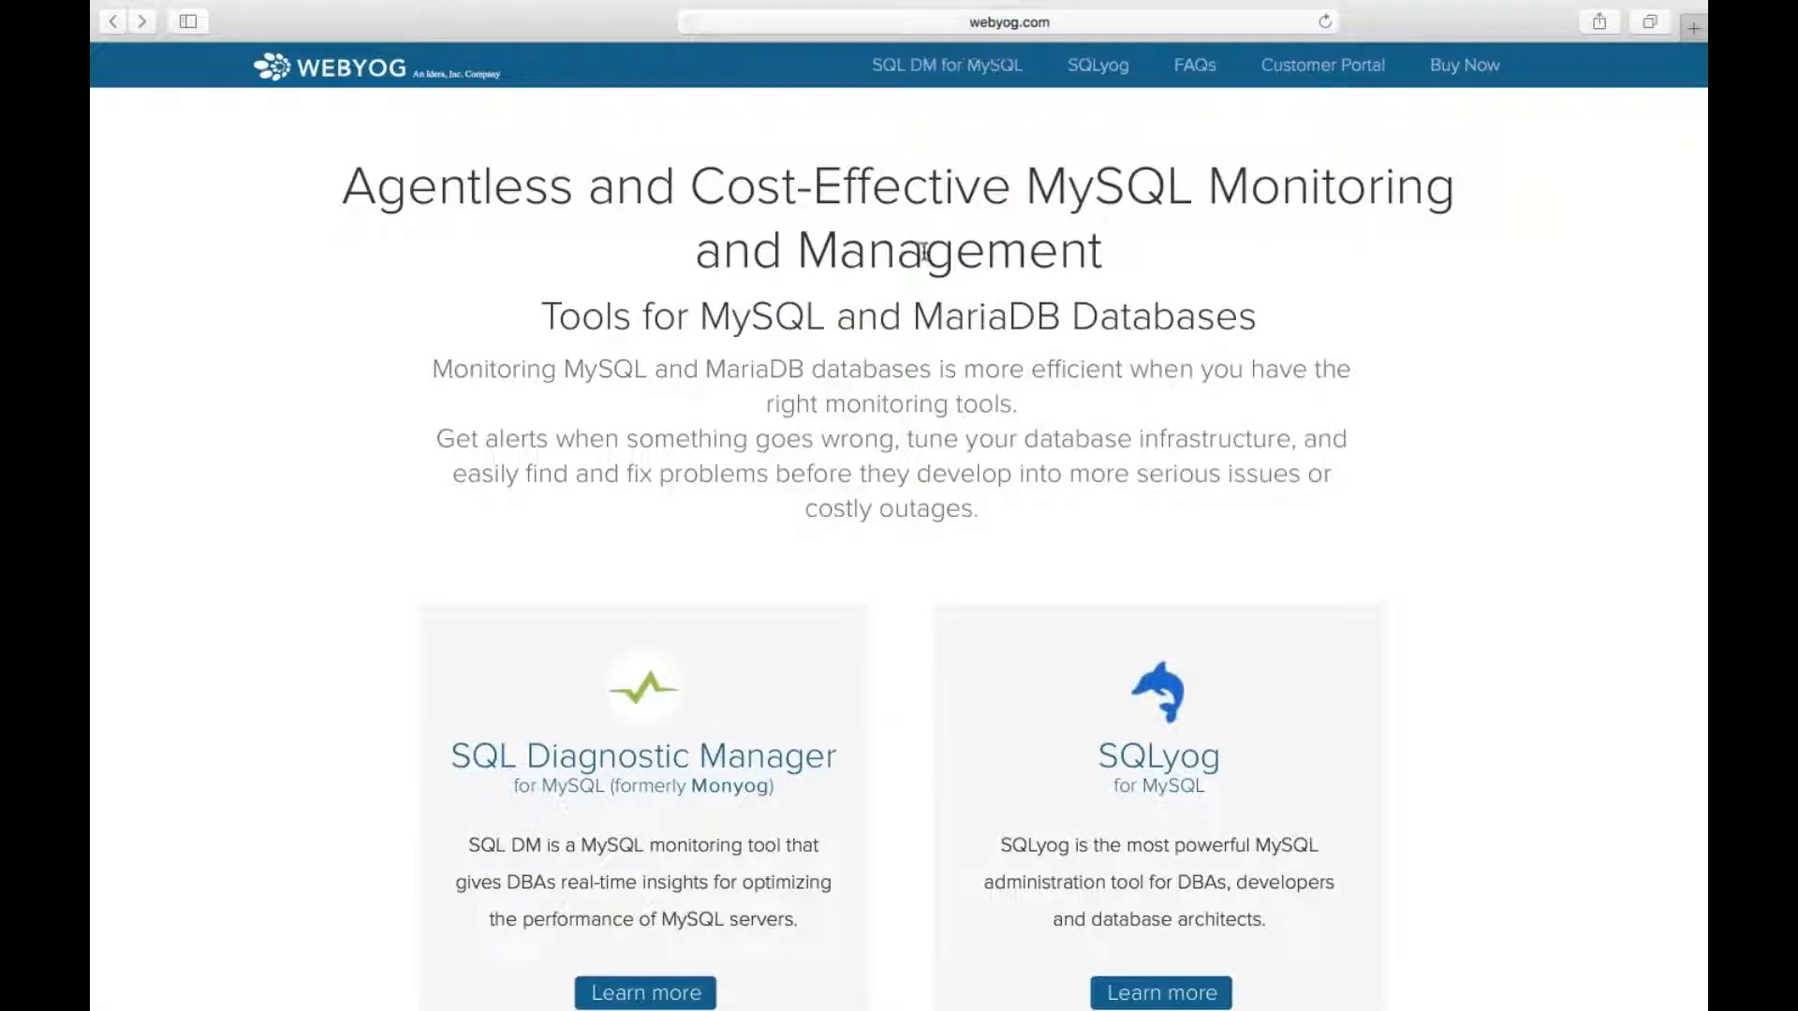
left_click(1166, 777)
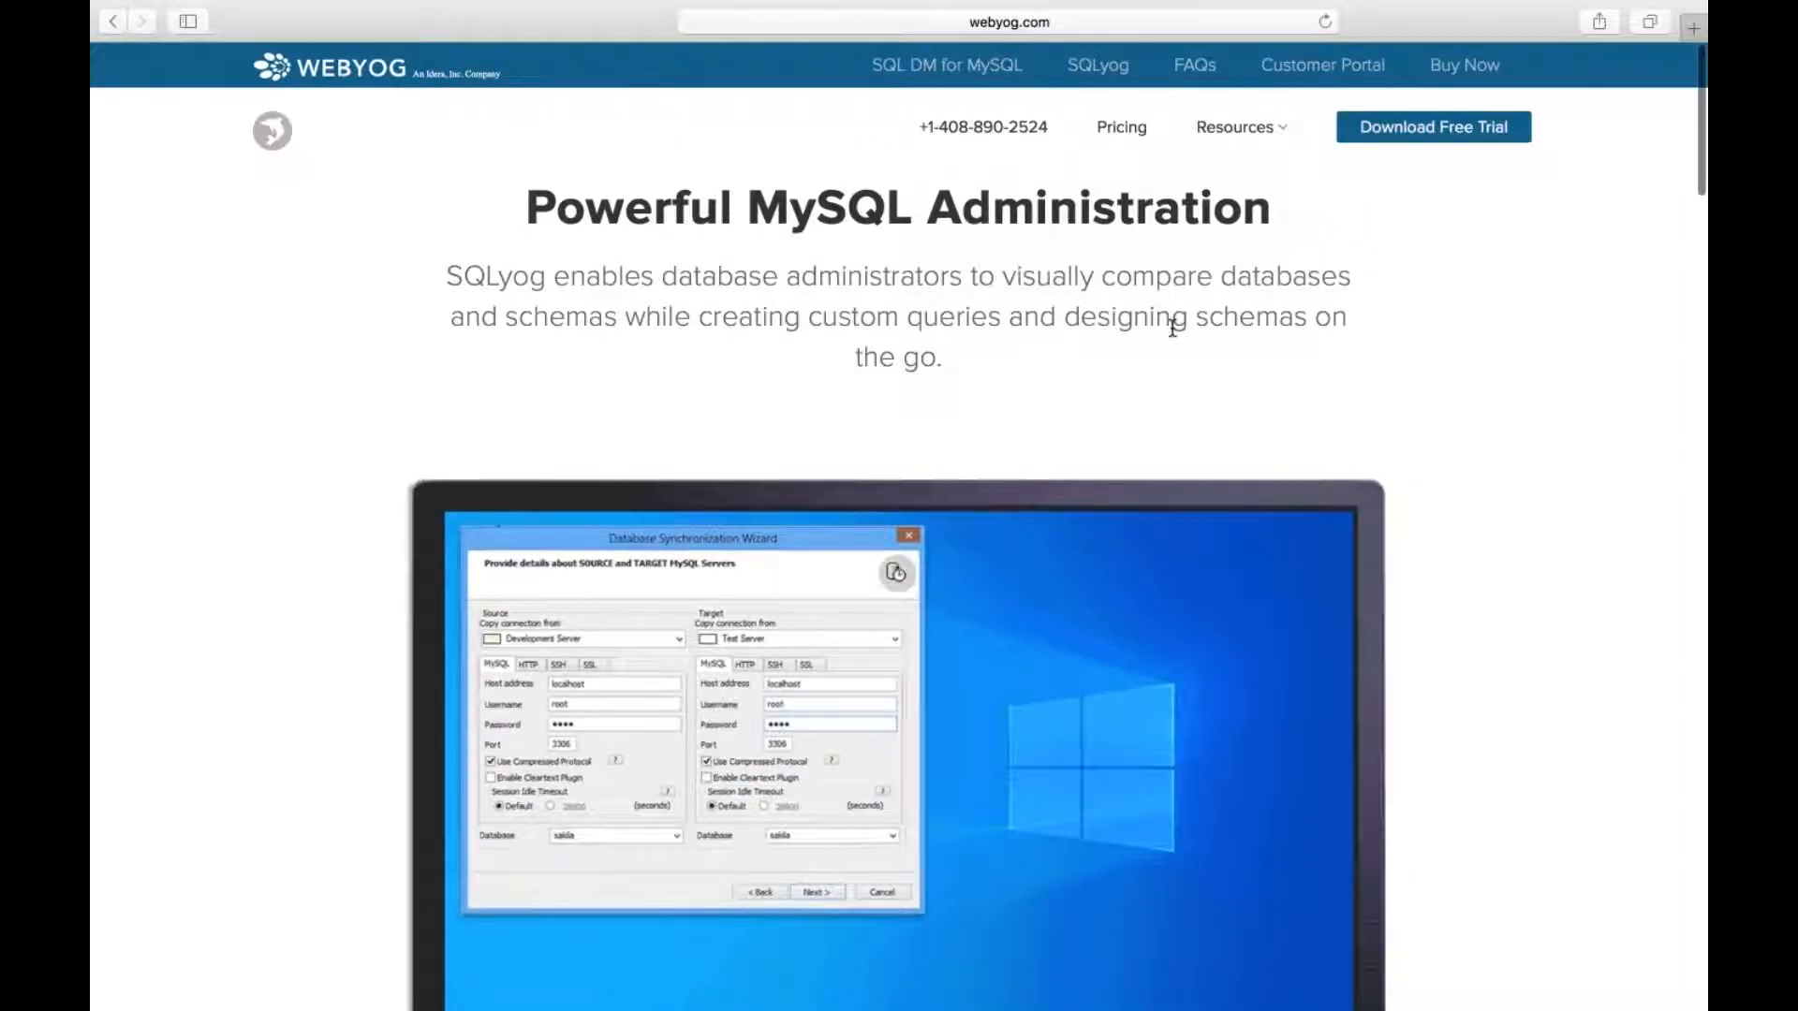
scroll(1172, 327, "left", 5)
left_click(661, 784)
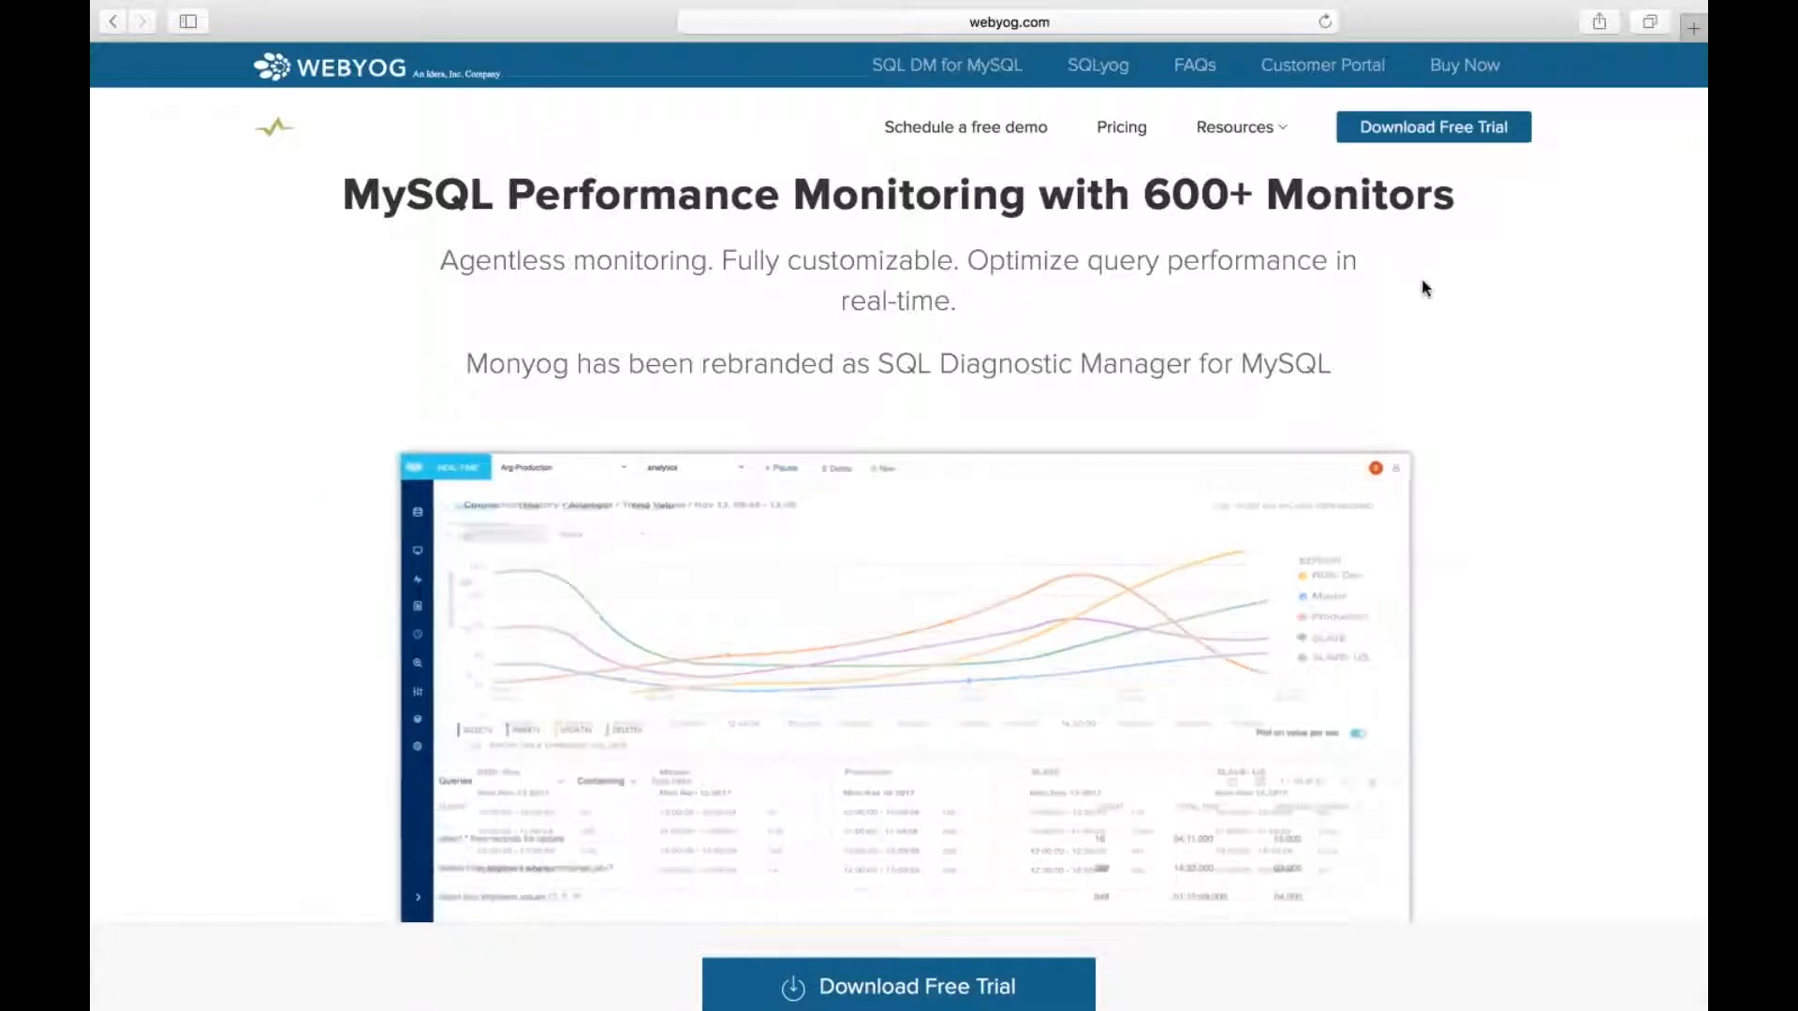
scroll(1423, 287, "left", 10)
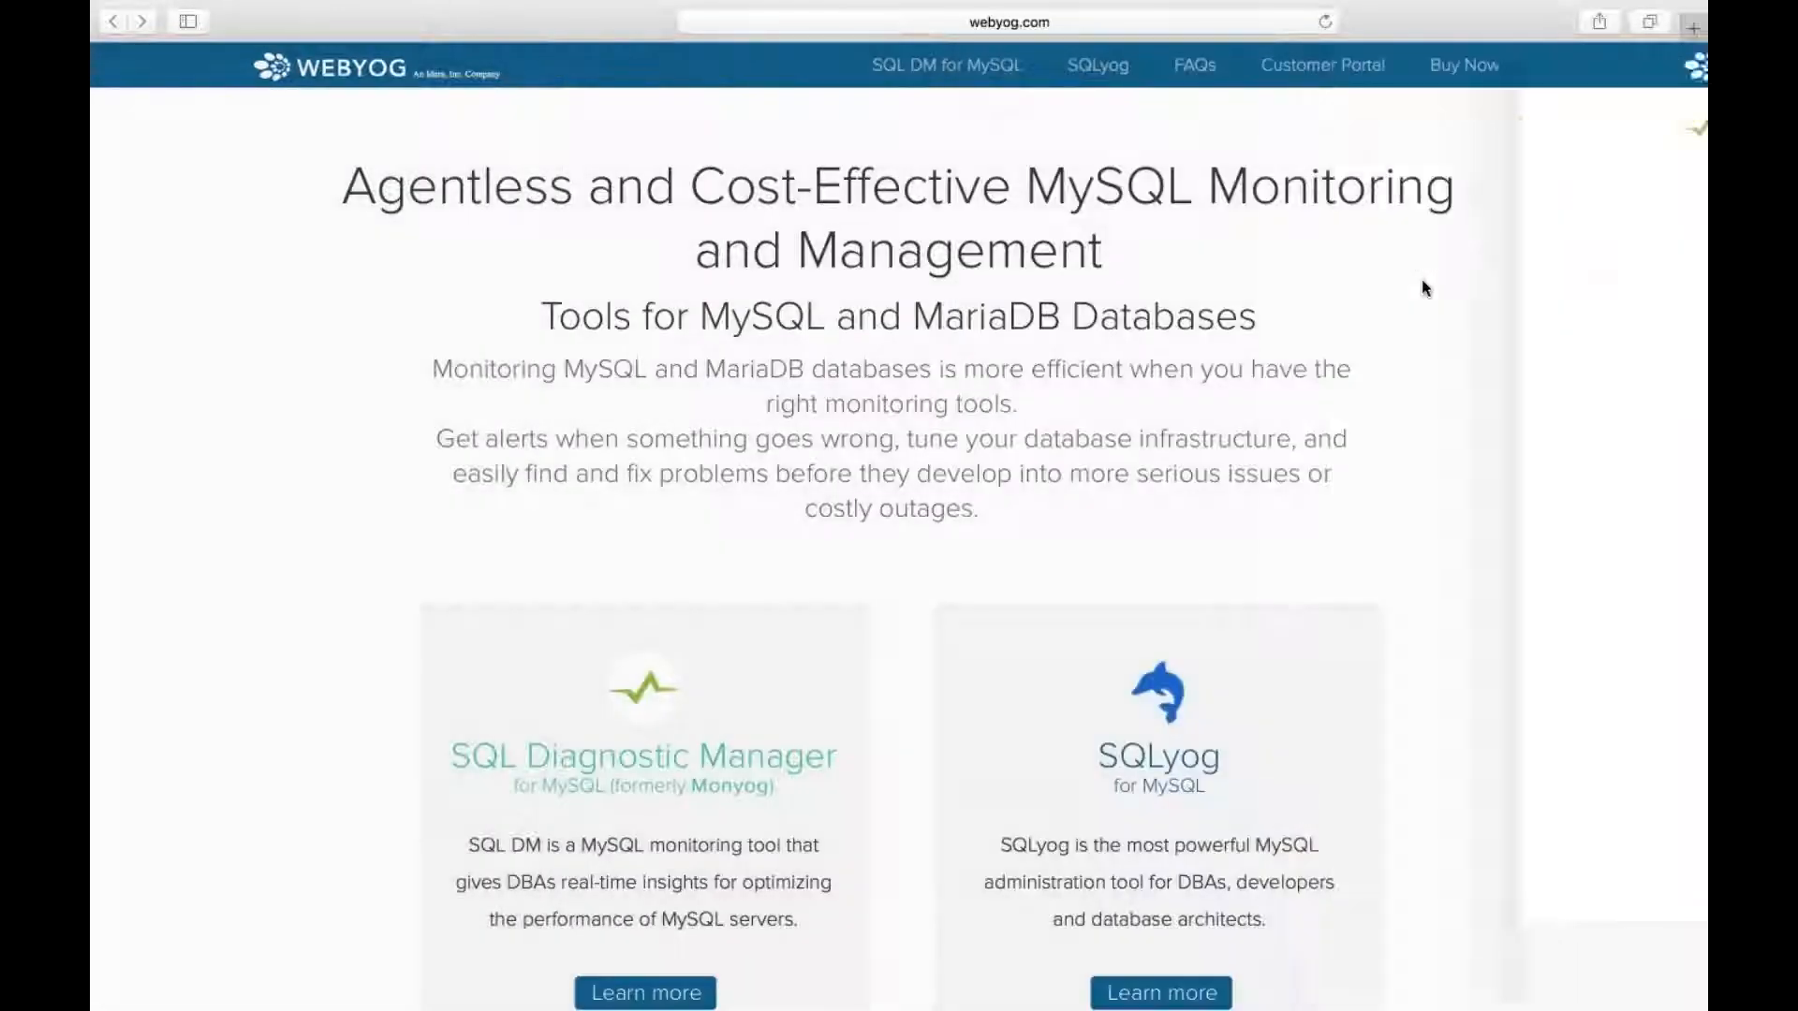